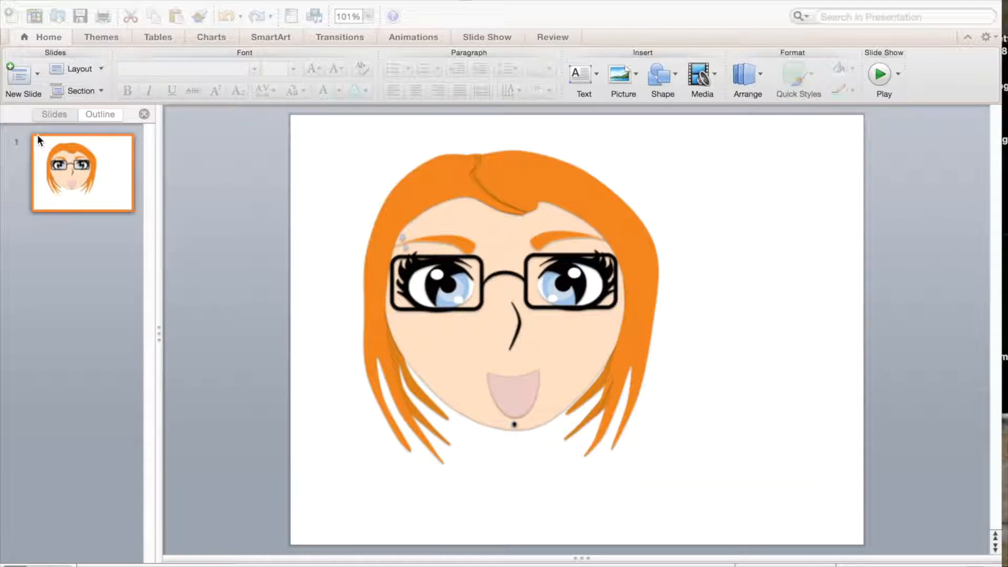
Step: Add a new slide after the finished face and check that it uses the Blank layout
{"action": "left_click", "coordinate": [16, 74]}
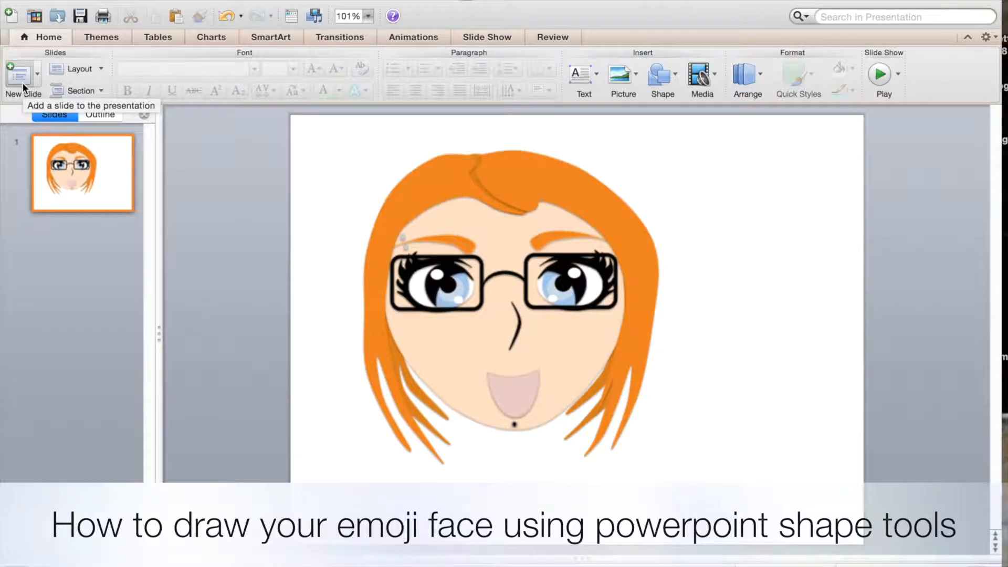
{"action": "left_click", "coordinate": [22, 83]}
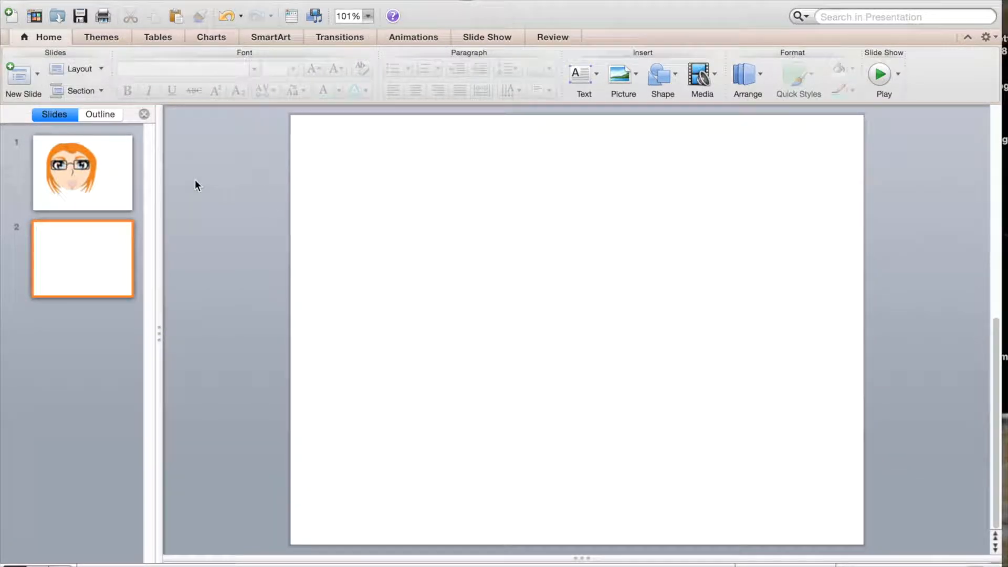
{"action": "left_click", "coordinate": [95, 69]}
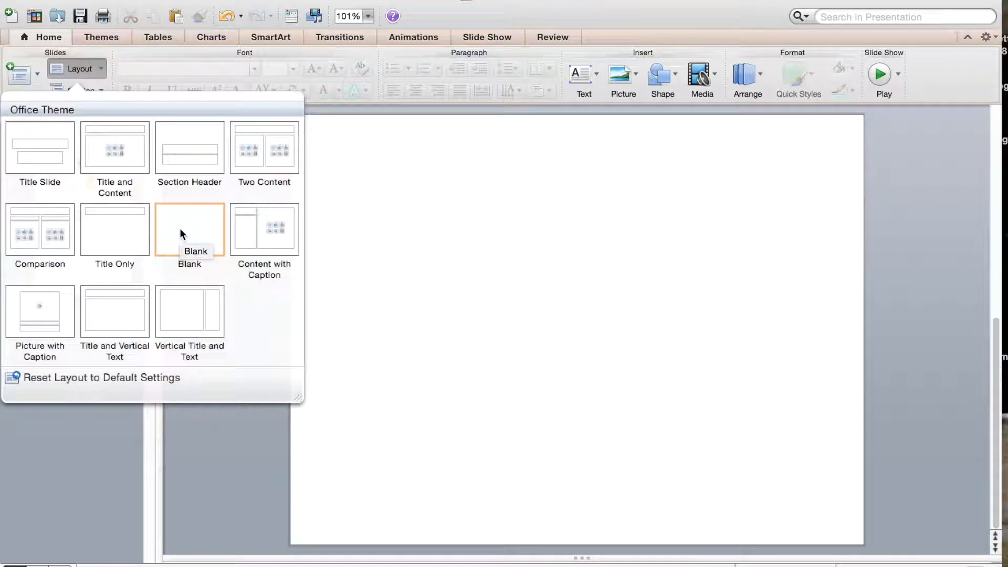
{"action": "left_click", "coordinate": [471, 282]}
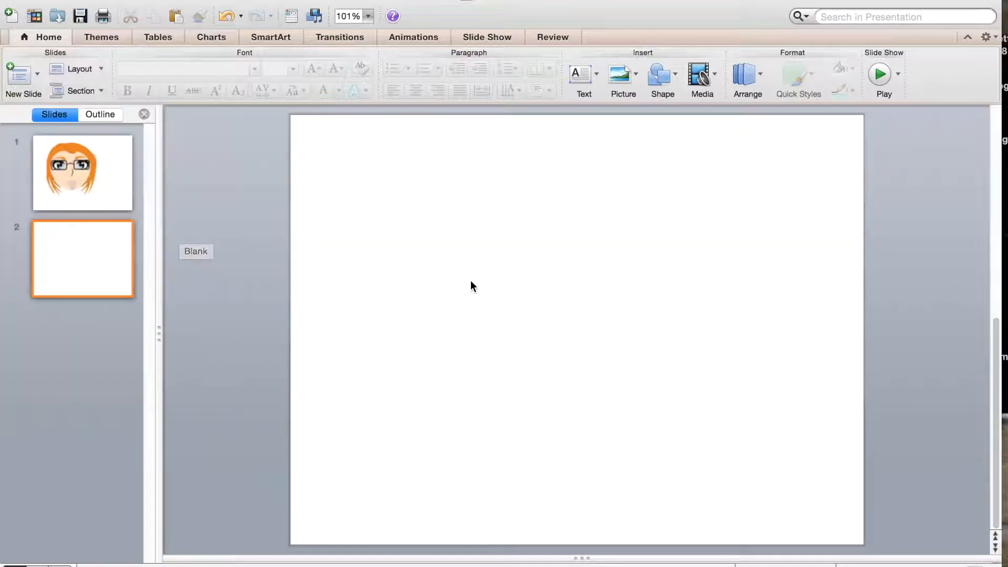
Step: Draw the face outline as an open U-shaped curve, about 10.8 cm high and 10.7 cm wide, in the middle of the slide
{"action": "left_click", "coordinate": [660, 93]}
{"action": "mouse_move", "coordinate": [813, 105]}
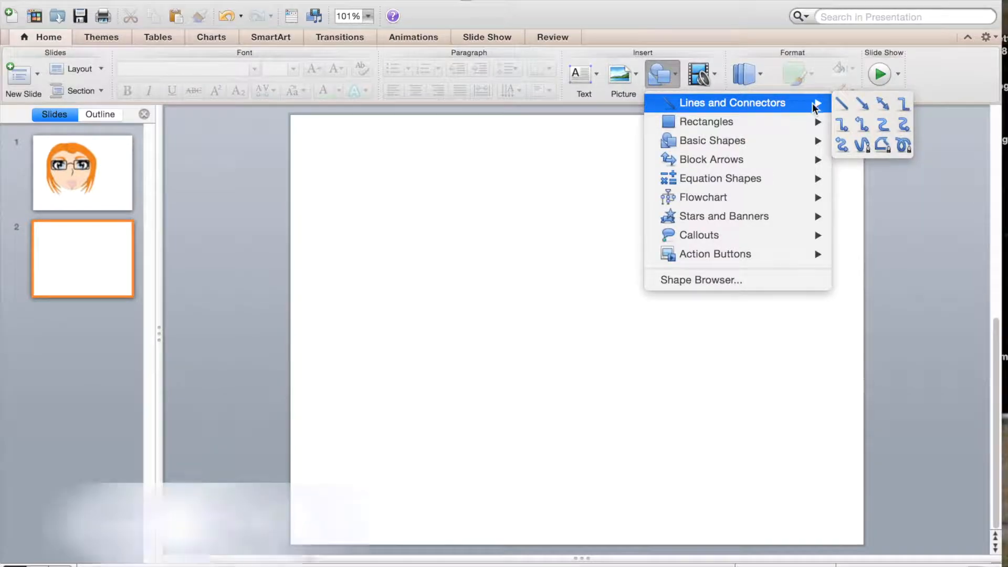
{"action": "left_click", "coordinate": [867, 144]}
{"action": "left_click", "coordinate": [447, 237]}
{"action": "left_click", "coordinate": [448, 371]}
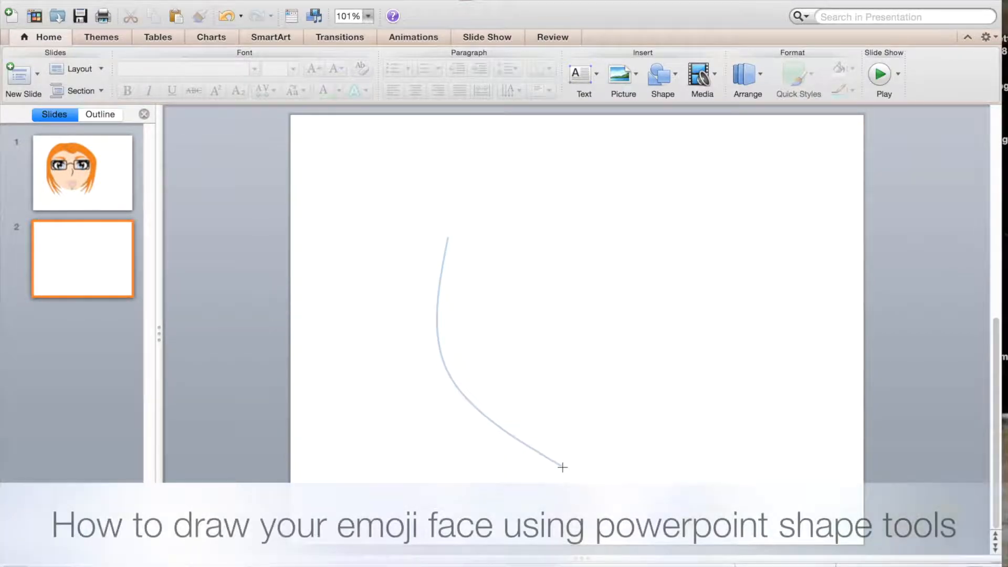
{"action": "left_click", "coordinate": [562, 467]}
{"action": "left_click", "coordinate": [679, 340]}
{"action": "double_click", "coordinate": [664, 225]}
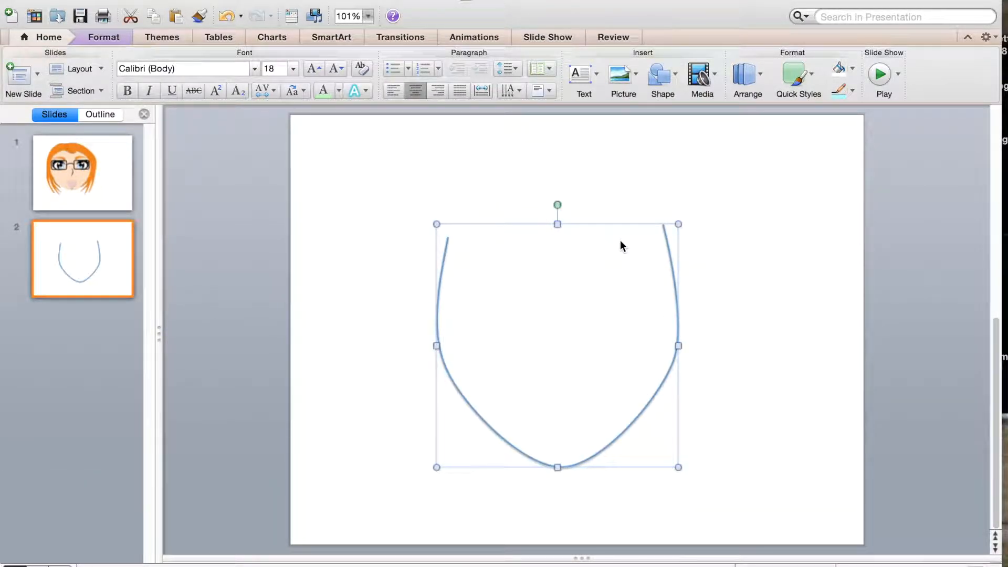
Step: Remove the face curve's outline and fill it with a light orange skin tone
{"action": "double_click", "coordinate": [673, 275]}
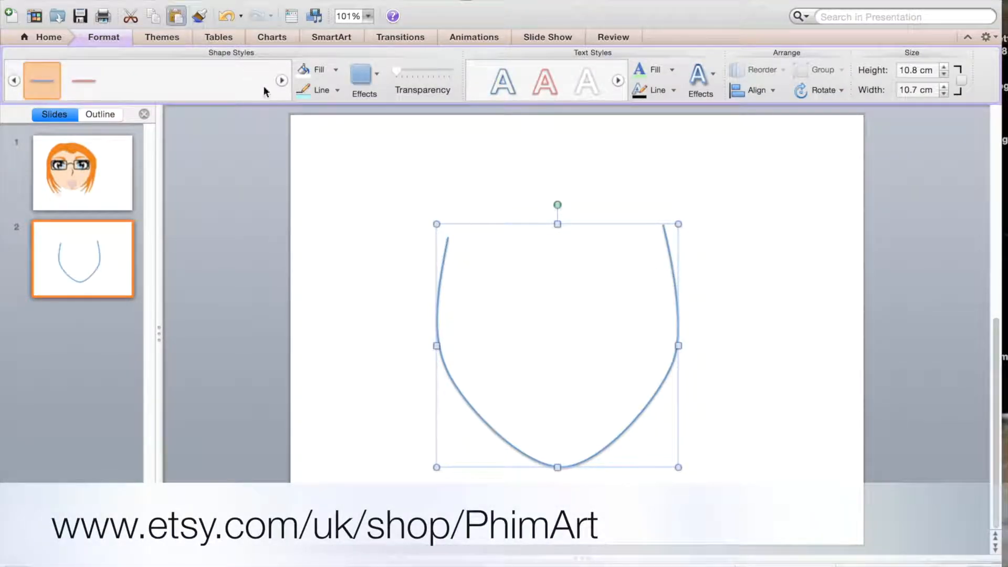
{"action": "left_click", "coordinate": [338, 94]}
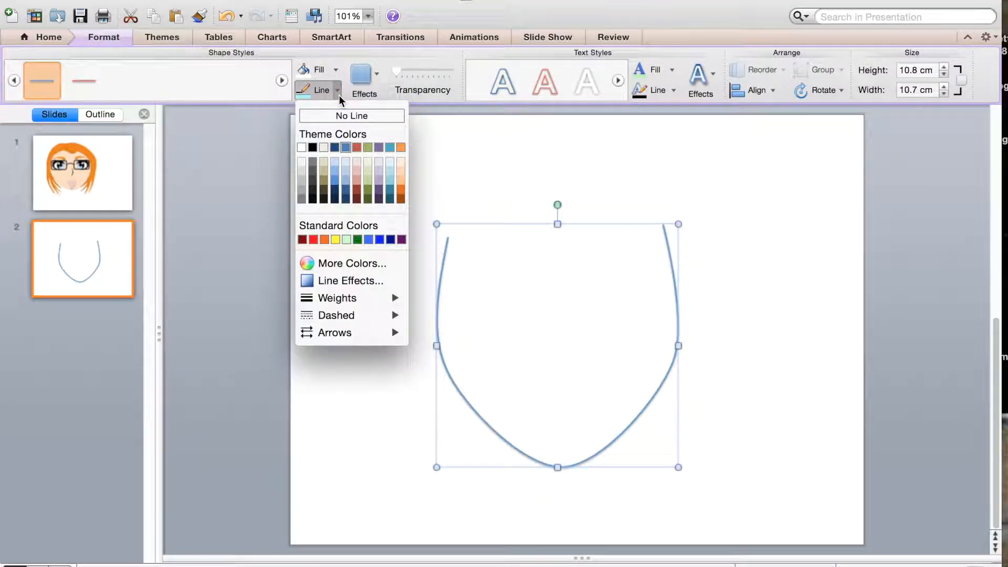
{"action": "left_click", "coordinate": [338, 115]}
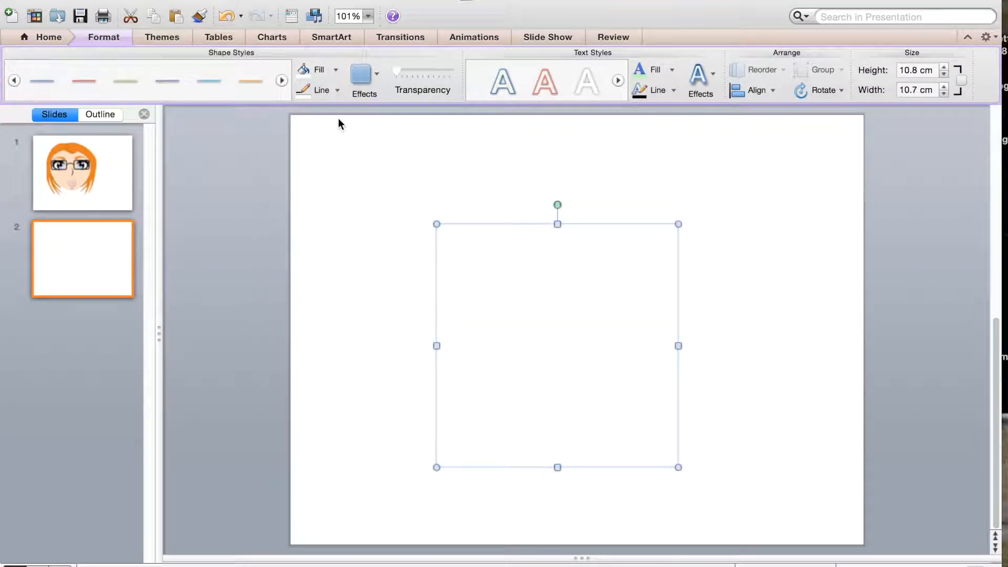
{"action": "left_click", "coordinate": [337, 71]}
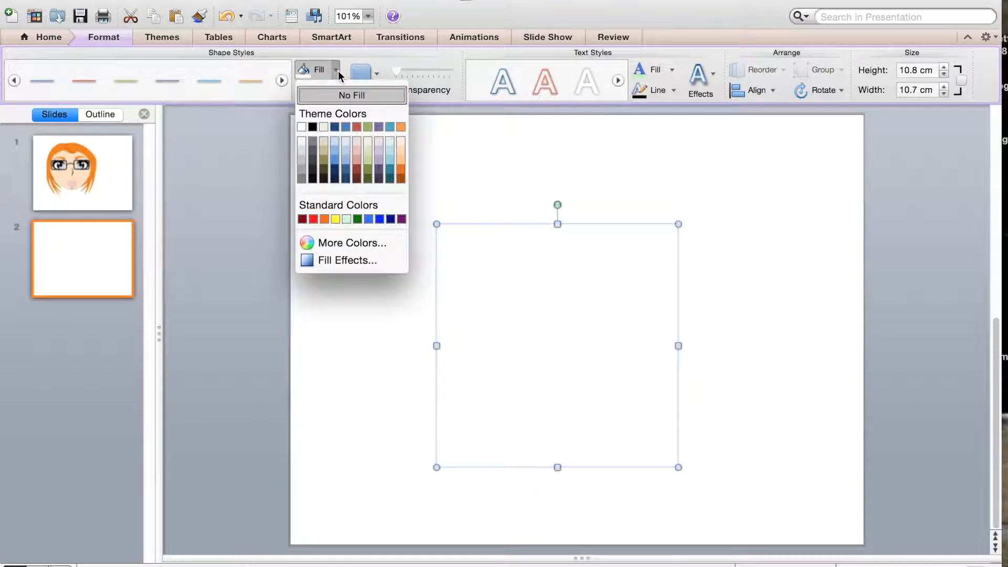
{"action": "left_click", "coordinate": [401, 152]}
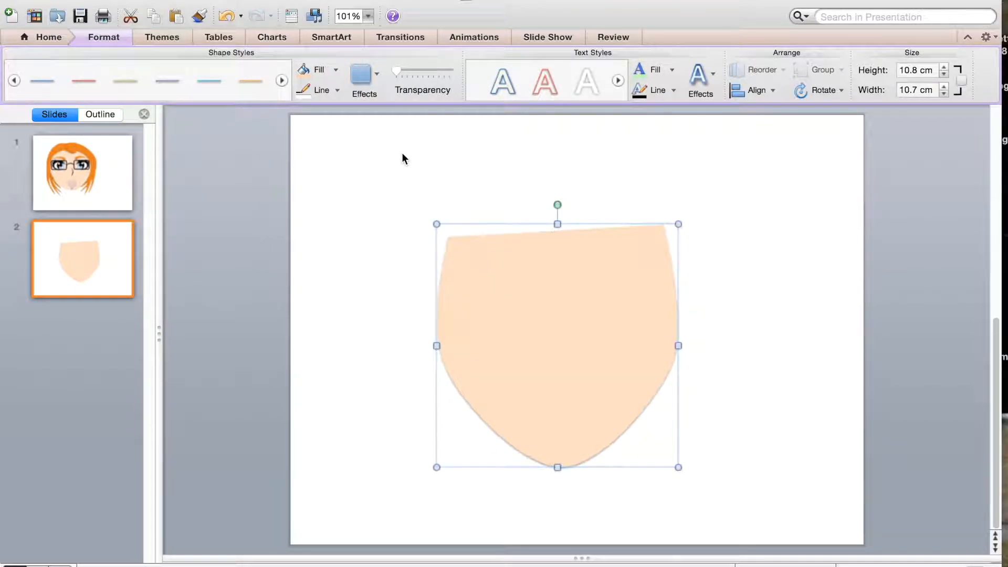
Step: Stretch the face shape slightly wider and taller, and move it to the left edge of the slide
{"action": "left_click_drag", "start_coordinate": [678, 346], "coordinate": [702, 345]}
{"action": "left_click_drag", "start_coordinate": [569, 224], "coordinate": [570, 202]}
{"action": "left_click", "coordinate": [361, 270]}
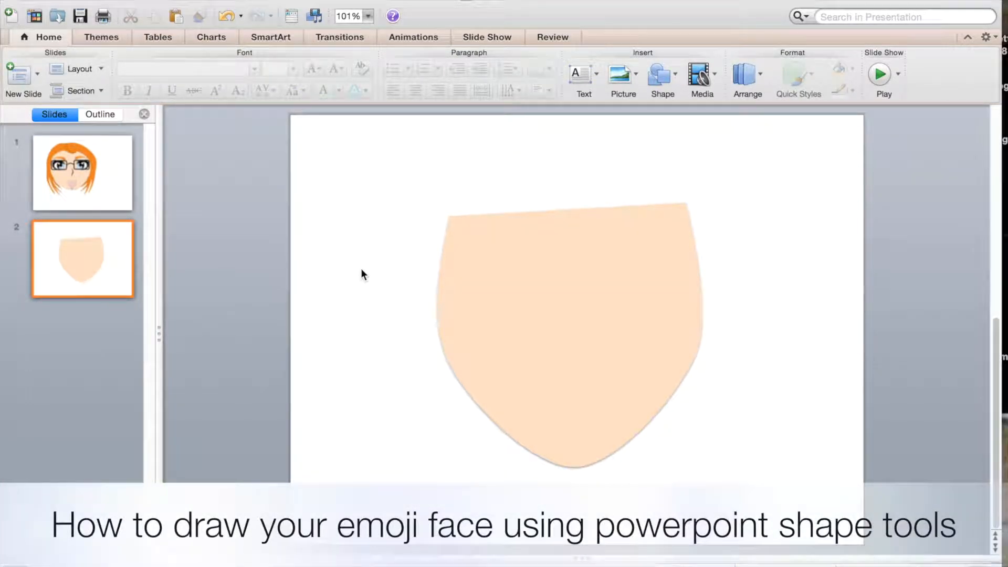
{"action": "left_click_drag", "start_coordinate": [544, 288], "coordinate": [397, 282]}
{"action": "left_click", "coordinate": [672, 223]}
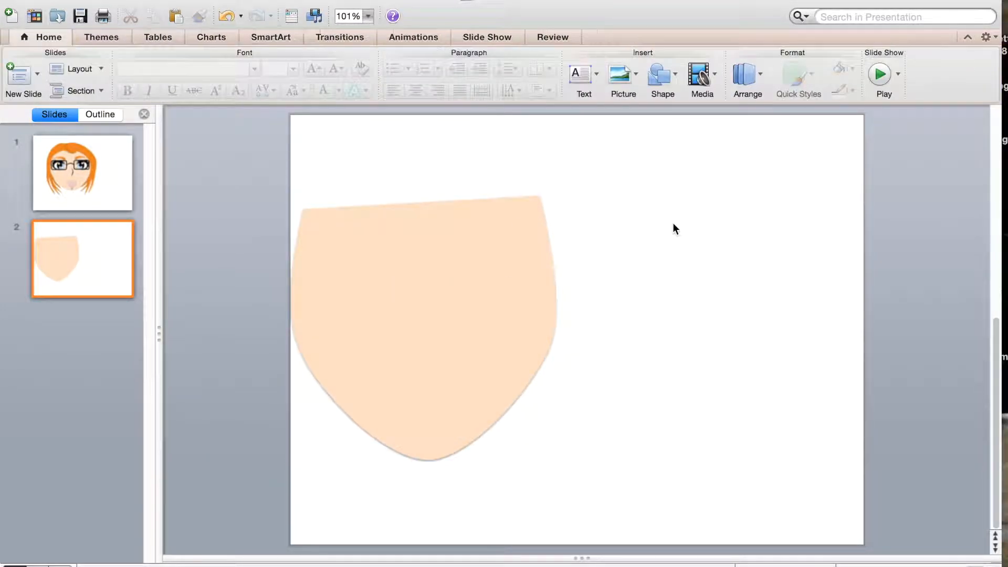
Step: Draw a circle about 2.3 cm across in the empty area to the right of the face for the eye
{"action": "left_click", "coordinate": [651, 79]}
{"action": "mouse_move", "coordinate": [663, 102]}
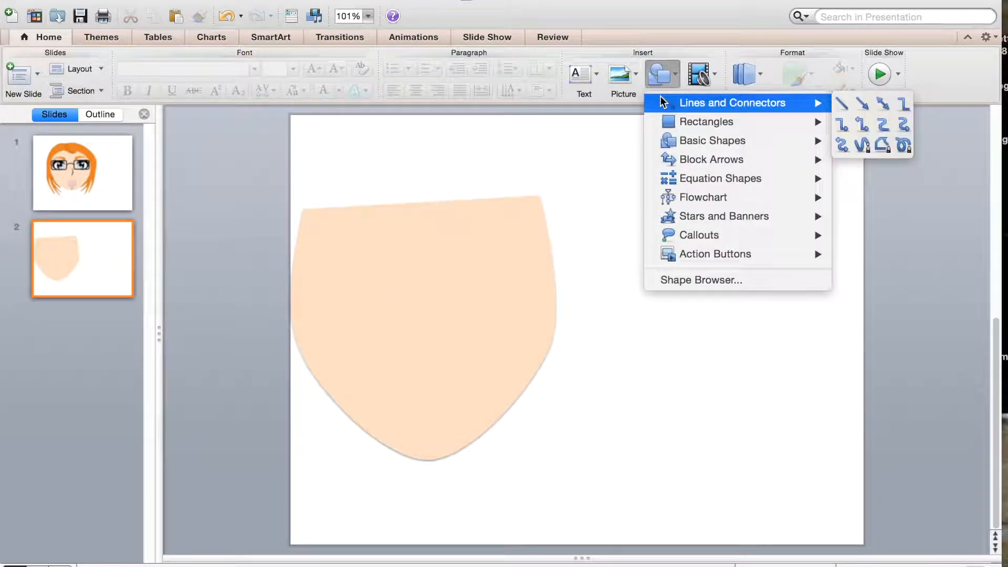
{"action": "mouse_move", "coordinate": [688, 144]}
{"action": "left_click", "coordinate": [840, 142]}
{"action": "left_click_drag", "start_coordinate": [658, 257], "coordinate": [710, 309]}
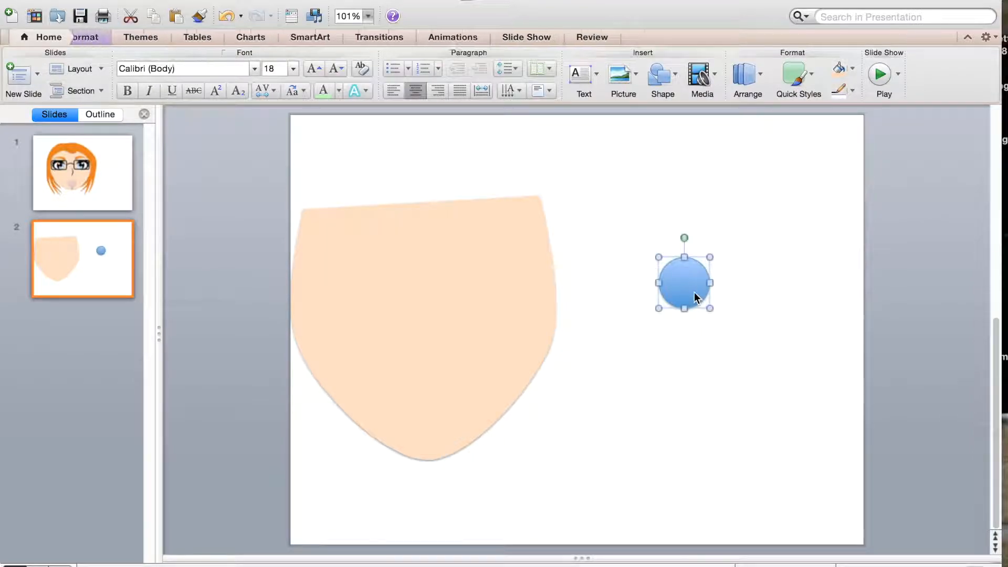
Step: Format the eye circle with a flat light blue fill, no outline and no shadow
{"action": "left_click_drag", "start_coordinate": [913, 566], "coordinate": [942, 566]}
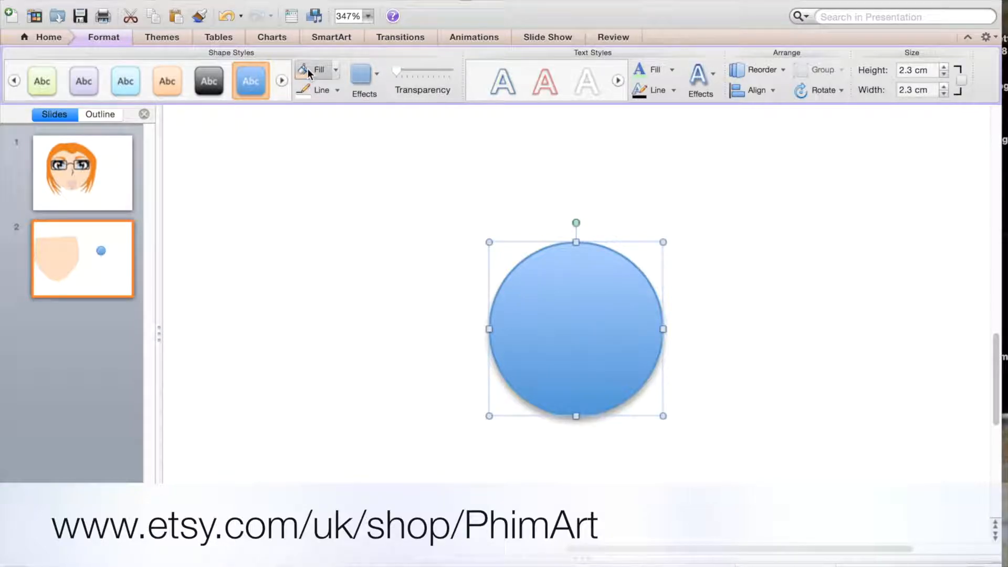
{"action": "left_click", "coordinate": [335, 70]}
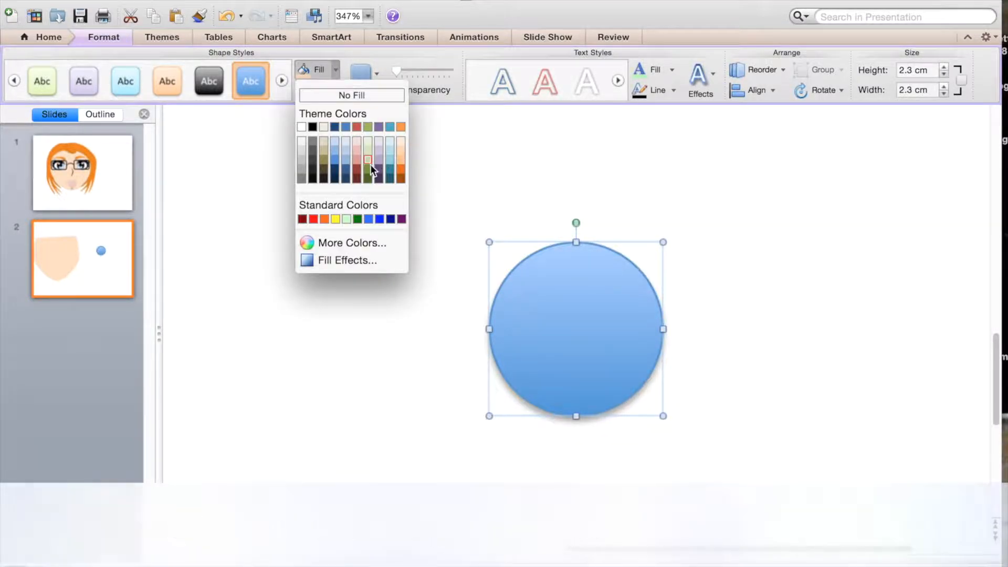
{"action": "left_click", "coordinate": [334, 150]}
{"action": "left_click", "coordinate": [338, 91]}
{"action": "left_click", "coordinate": [339, 115]}
{"action": "left_click", "coordinate": [362, 76]}
{"action": "mouse_move", "coordinate": [441, 110]}
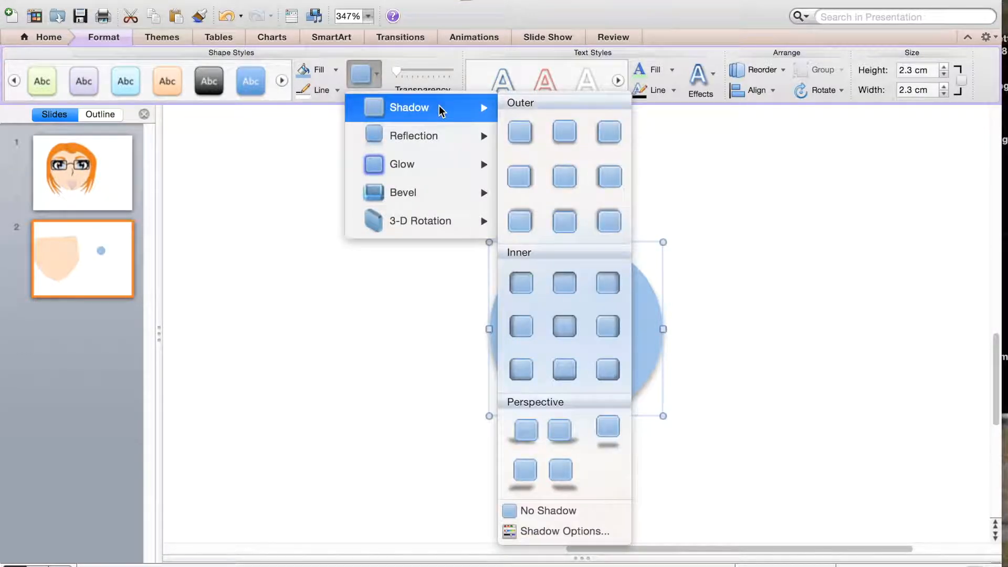
{"action": "left_click", "coordinate": [559, 509]}
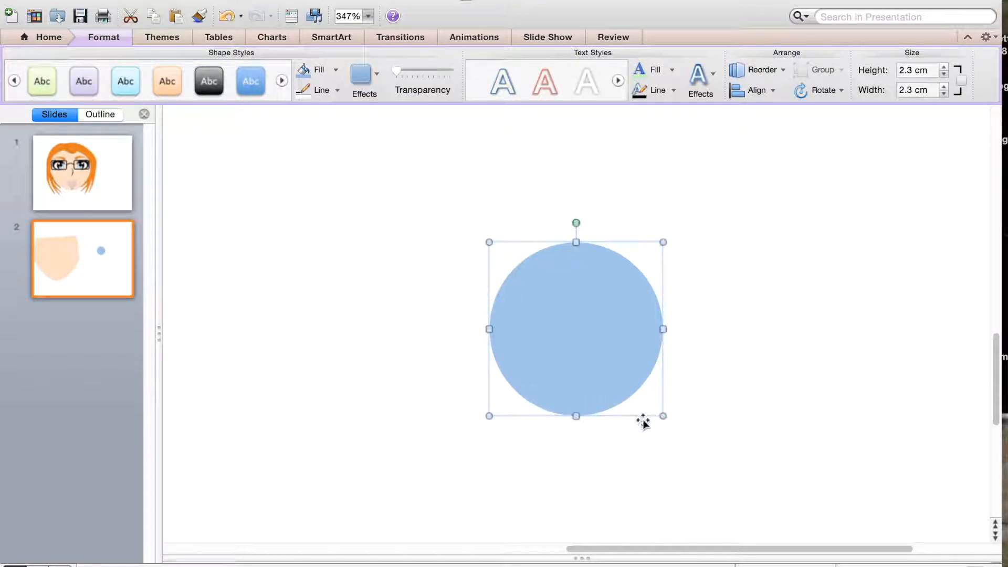
{"action": "left_click", "coordinate": [720, 364]}
Step: Duplicate the eye circle, fill the copy with a paler blue, shrink it to about 1.9 cm and centre it on the original
{"action": "left_click", "coordinate": [576, 315]}
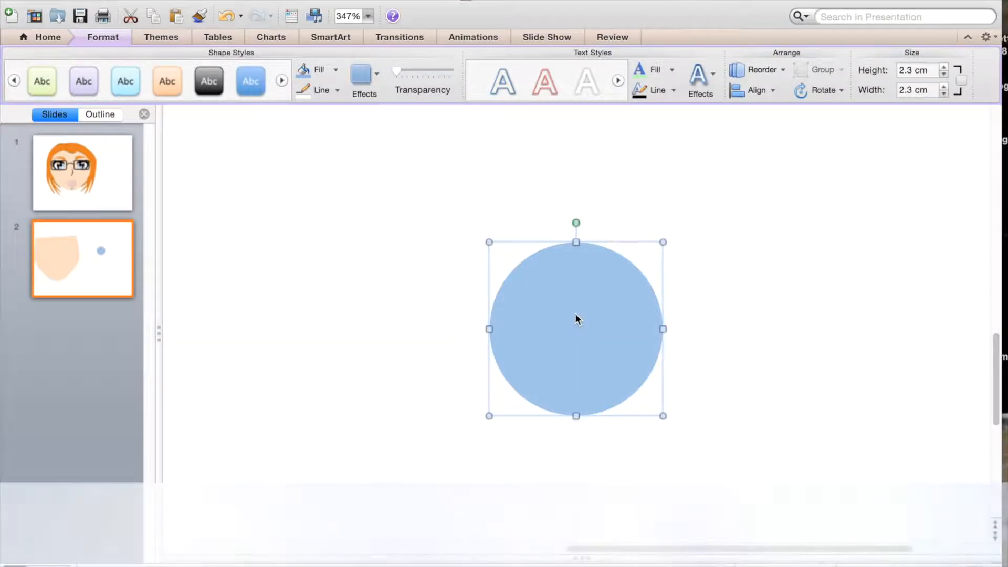
{"action": "key", "text": "super+d"}
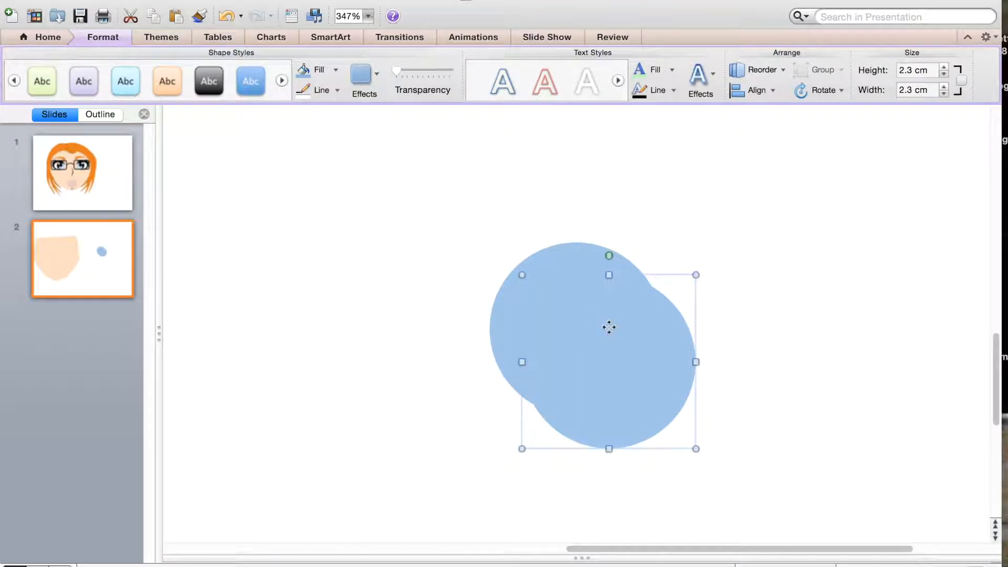
{"action": "left_click", "coordinate": [336, 69]}
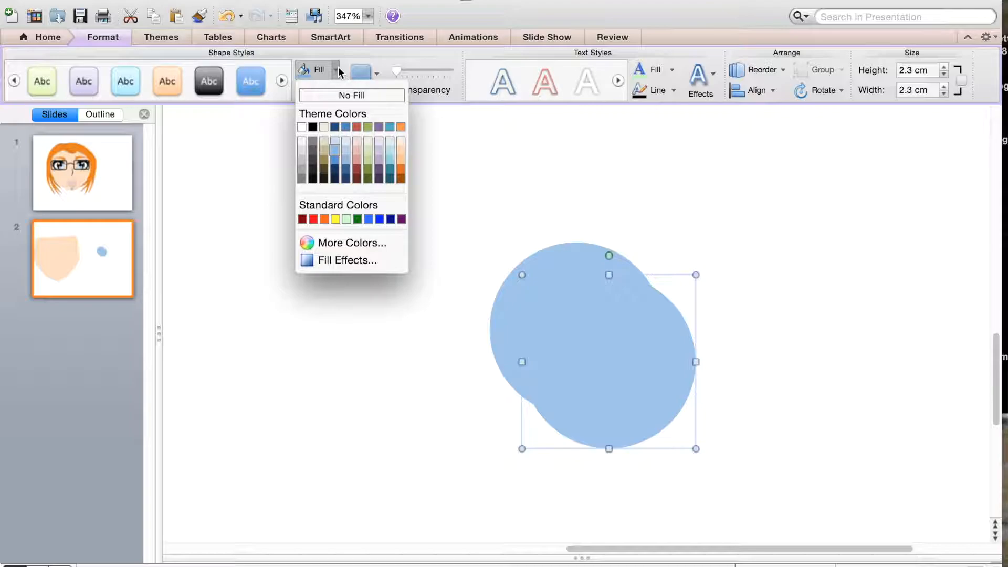
{"action": "left_click", "coordinate": [337, 140]}
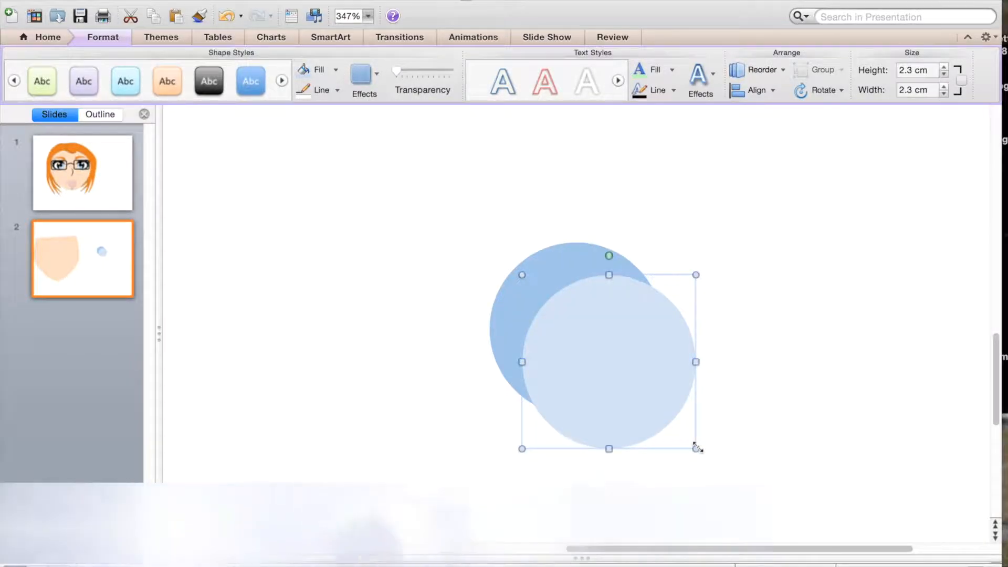
{"action": "left_click_drag", "start_coordinate": [697, 447], "coordinate": [665, 415]}
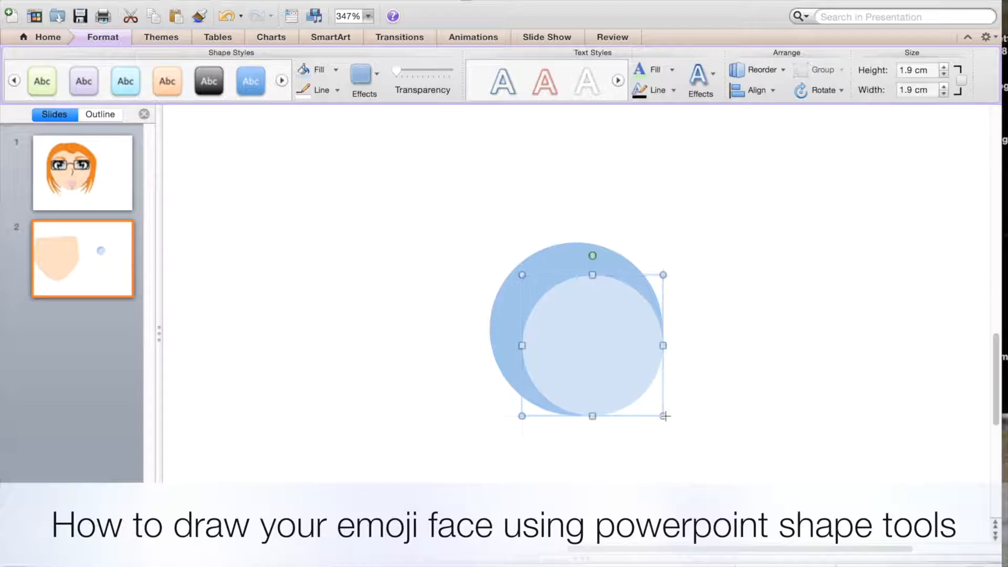
{"action": "left_click_drag", "start_coordinate": [599, 352], "coordinate": [590, 343]}
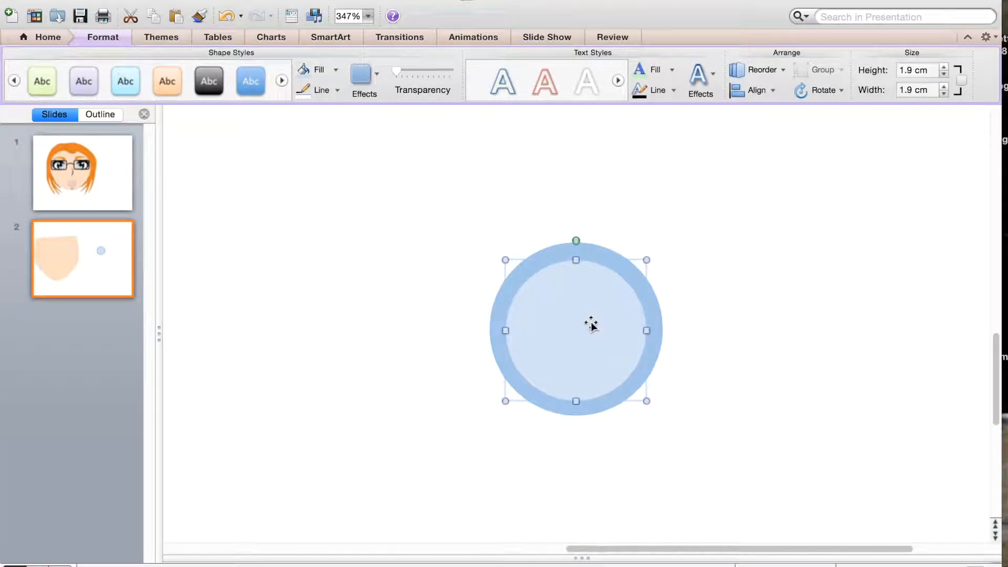
{"action": "left_click", "coordinate": [747, 346]}
Step: Duplicate the pale blue circle, shrink the copy to about 1.1 cm at the eye's centre and fill it black as the pupil
{"action": "left_click", "coordinate": [603, 341]}
{"action": "key", "text": "super+d"}
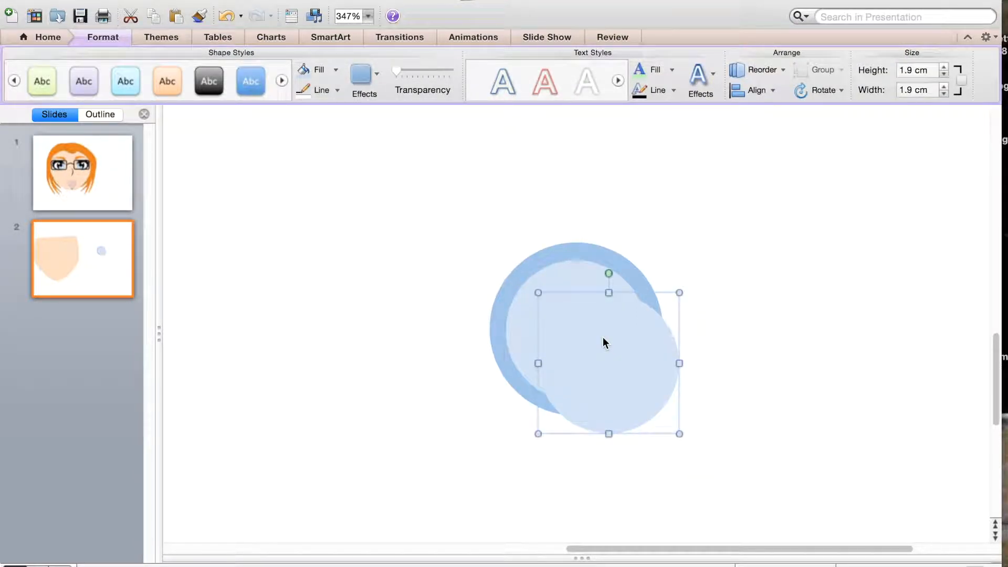
{"action": "left_click_drag", "start_coordinate": [679, 432], "coordinate": [597, 340]}
{"action": "left_click", "coordinate": [335, 73]}
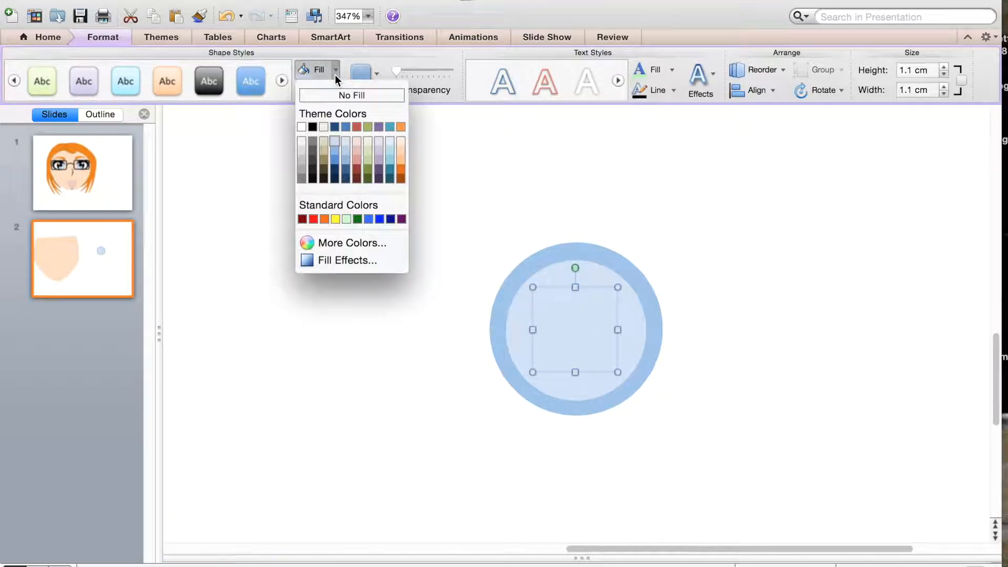
{"action": "left_click", "coordinate": [314, 126]}
{"action": "left_click", "coordinate": [395, 283]}
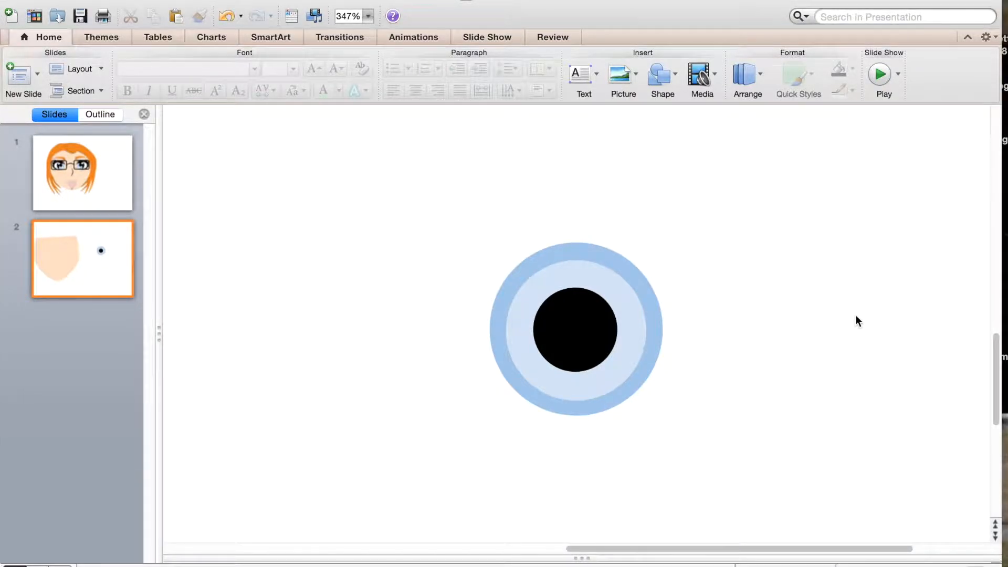
Step: Draw a small oval of about 0.2 cm at the upper left edge of the pupil as a highlight
{"action": "left_click", "coordinate": [672, 87]}
{"action": "mouse_move", "coordinate": [677, 101]}
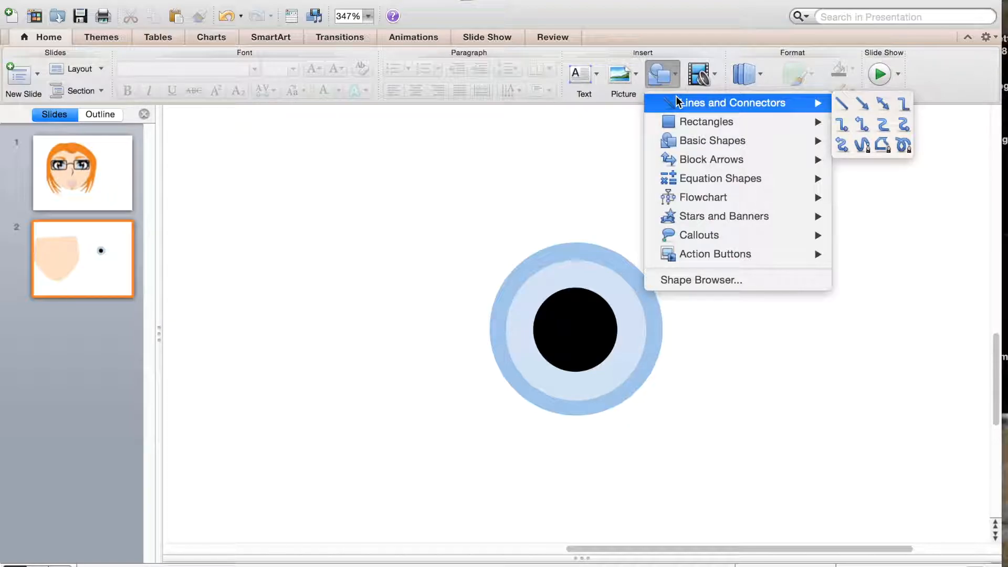
{"action": "mouse_move", "coordinate": [684, 143]}
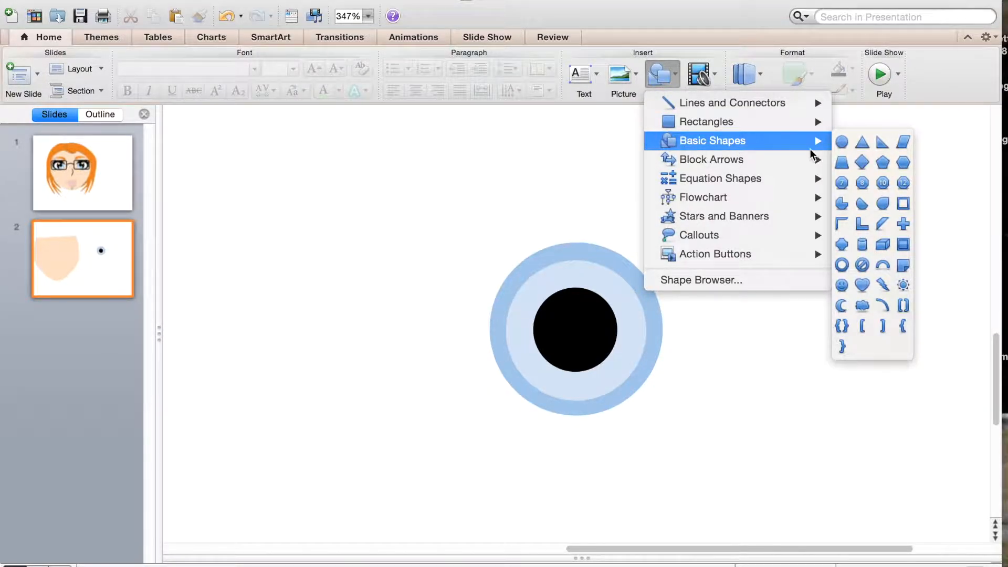
{"action": "left_click", "coordinate": [841, 142]}
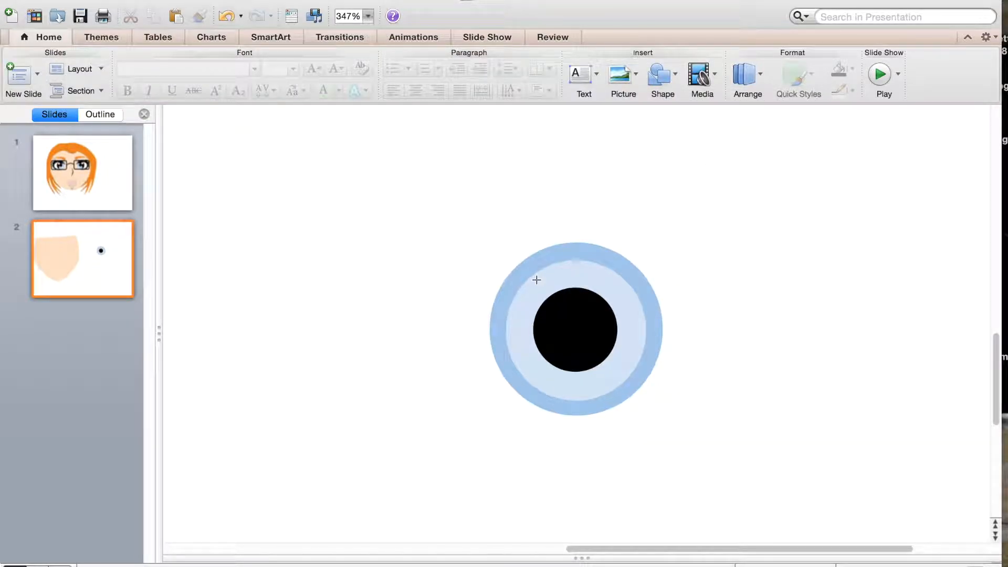
{"action": "left_click_drag", "start_coordinate": [533, 280], "coordinate": [548, 295]}
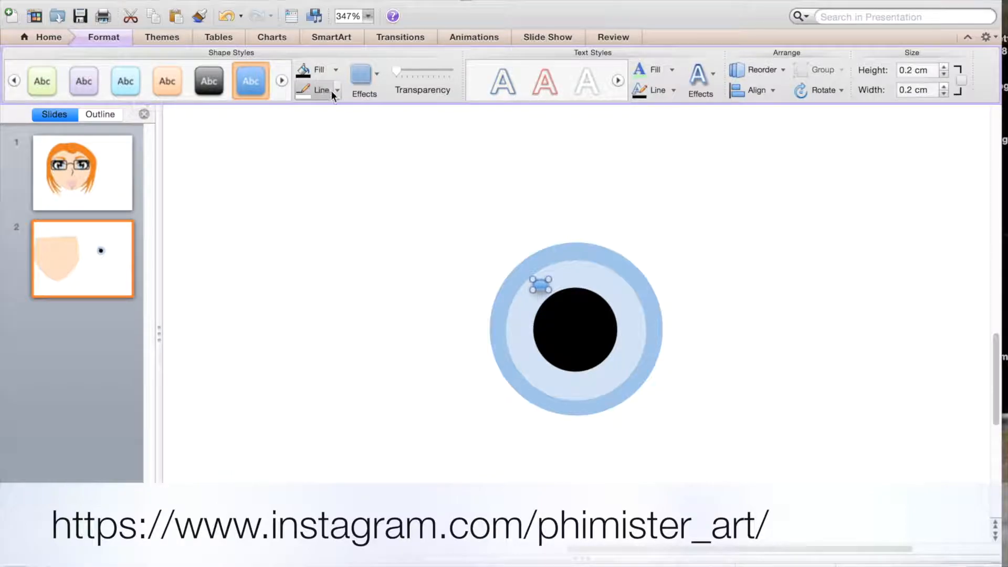
Step: Give the small highlight oval at the pupil's upper left a white fill, no outline and no shadow
{"action": "left_click", "coordinate": [326, 93]}
{"action": "left_click", "coordinate": [336, 69]}
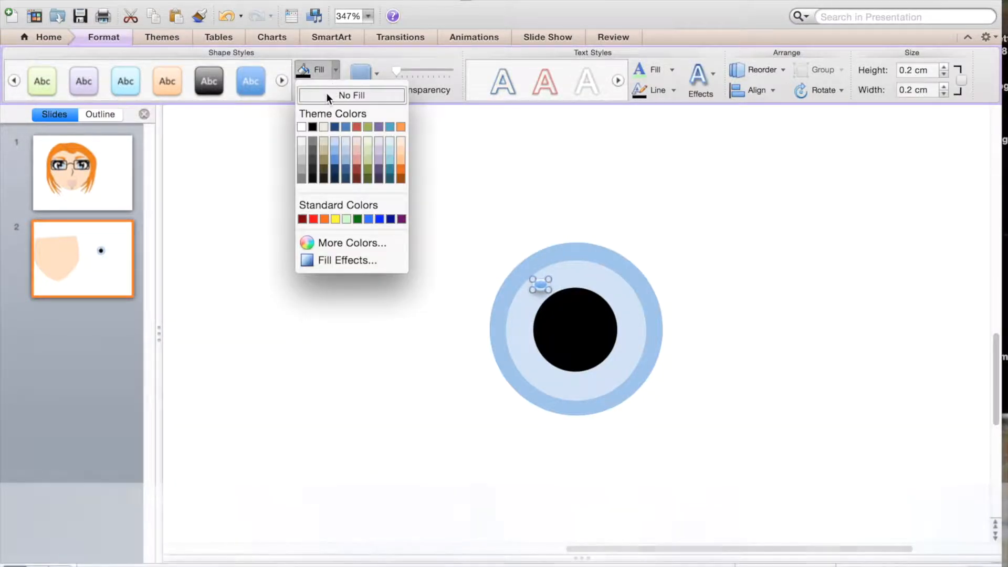
{"action": "left_click", "coordinate": [301, 127]}
{"action": "left_click", "coordinate": [367, 81]}
{"action": "mouse_move", "coordinate": [414, 108]}
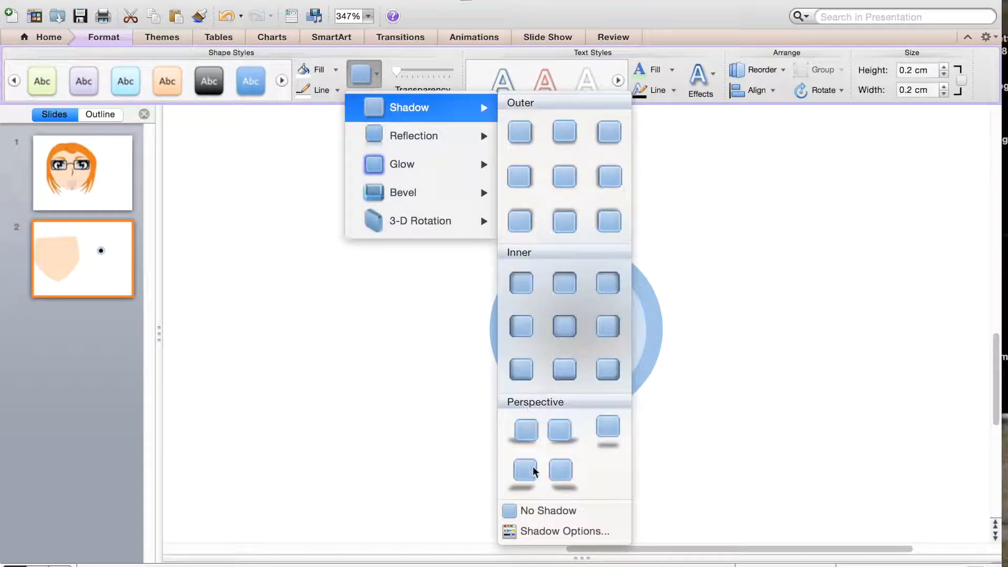
{"action": "left_click", "coordinate": [533, 511]}
{"action": "left_click", "coordinate": [750, 324]}
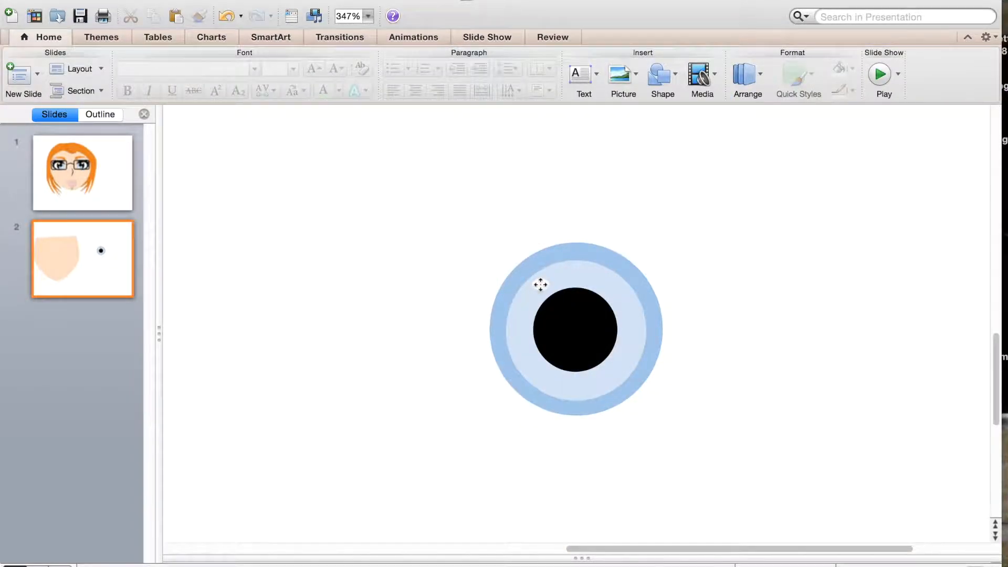
Step: Duplicate the white highlight oval and place the copy just beyond the pupil's lower right edge
{"action": "left_click", "coordinate": [540, 284]}
{"action": "key", "text": "super+d"}
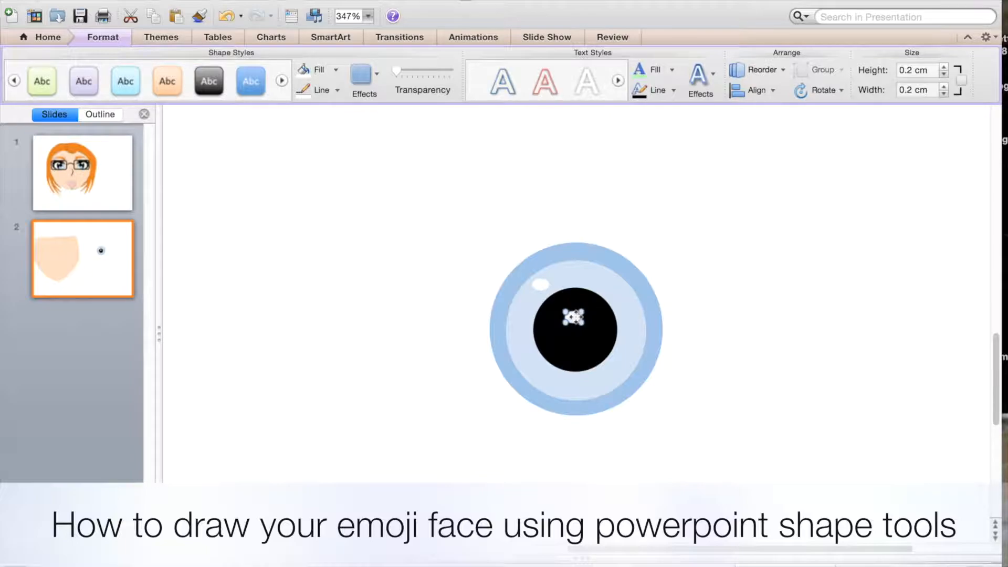
{"action": "left_click_drag", "start_coordinate": [574, 316], "coordinate": [614, 376]}
{"action": "left_click", "coordinate": [805, 372]}
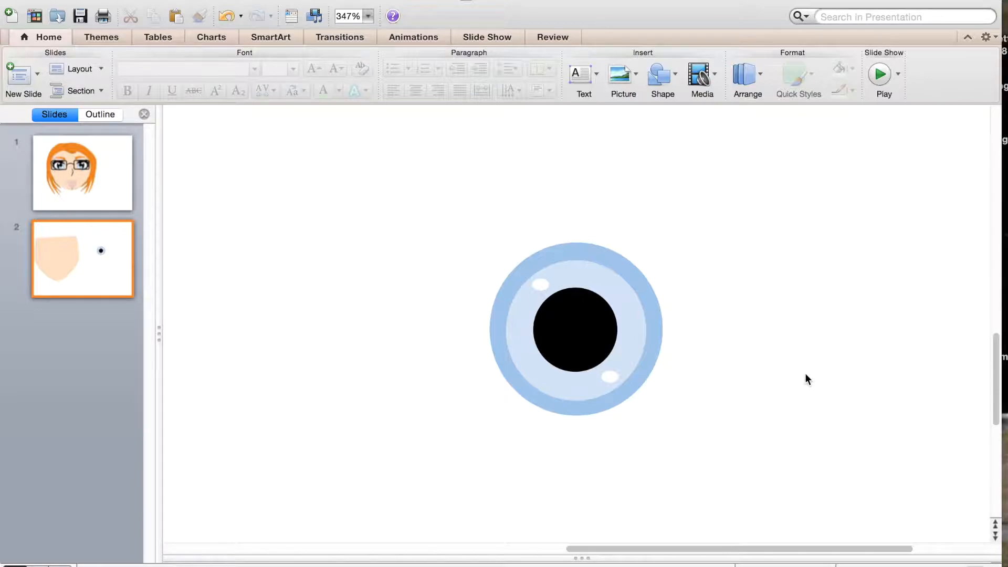
Step: Draw a closed, arched upper lash shape with spiky tips above the eye using the Curve tool, about 4.2 cm wide and 1.6 cm high
{"action": "left_click", "coordinate": [662, 79]}
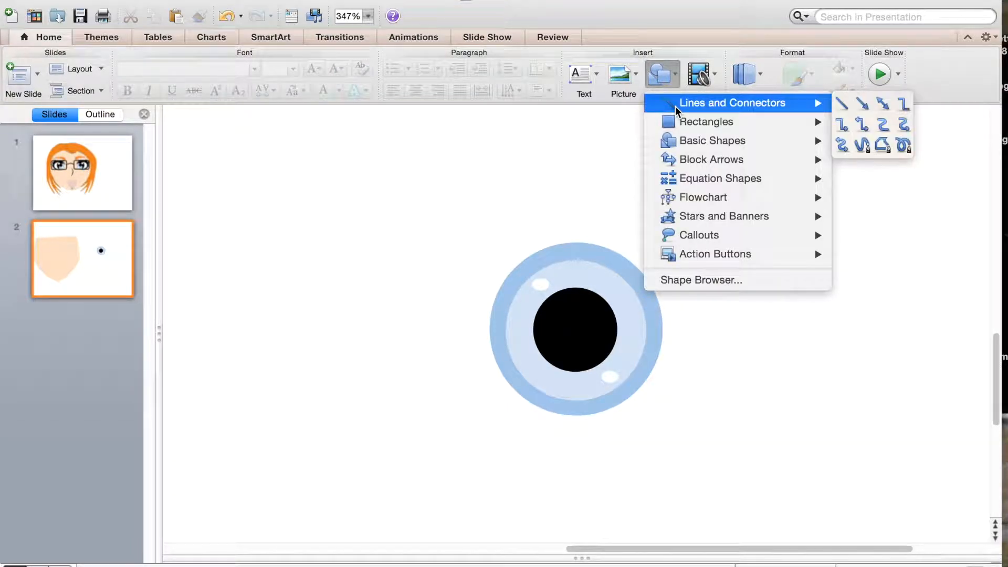
{"action": "left_click", "coordinate": [868, 142]}
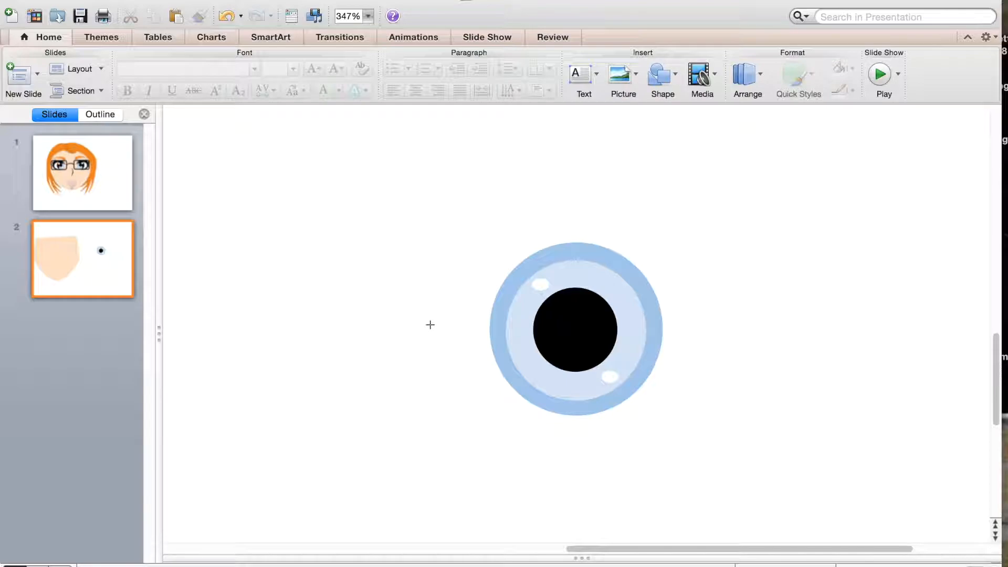
{"action": "mouse_move", "coordinate": [430, 324]}
{"action": "left_mouse_down"}
{"action": "mouse_move", "coordinate": [474, 244]}
{"action": "mouse_move", "coordinate": [470, 267]}
{"action": "mouse_move", "coordinate": [514, 205]}
{"action": "mouse_move", "coordinate": [570, 200]}
{"action": "mouse_move", "coordinate": [676, 221]}
{"action": "mouse_move", "coordinate": [730, 271]}
{"action": "mouse_move", "coordinate": [704, 271]}
{"action": "left_mouse_up"}
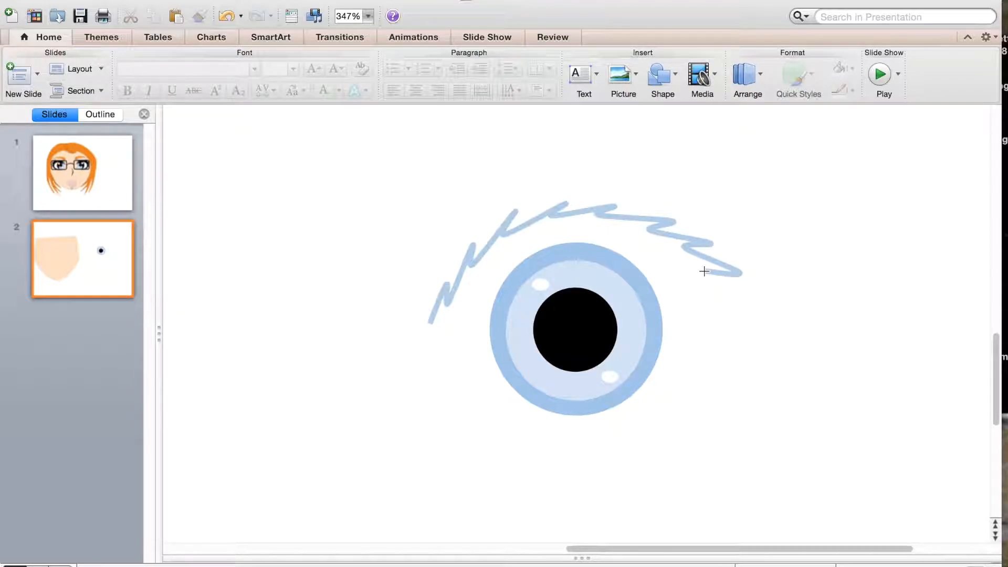
{"action": "mouse_move", "coordinate": [704, 271]}
{"action": "left_mouse_down"}
{"action": "mouse_move", "coordinate": [669, 253]}
{"action": "mouse_move", "coordinate": [748, 291]}
{"action": "mouse_move", "coordinate": [753, 304]}
{"action": "left_mouse_up"}
{"action": "left_click_drag", "start_coordinate": [684, 264], "coordinate": [649, 242]}
{"action": "mouse_move", "coordinate": [633, 239]}
{"action": "left_mouse_down"}
{"action": "mouse_move", "coordinate": [576, 226]}
{"action": "mouse_move", "coordinate": [504, 243]}
{"action": "mouse_move", "coordinate": [430, 323]}
{"action": "left_mouse_up"}
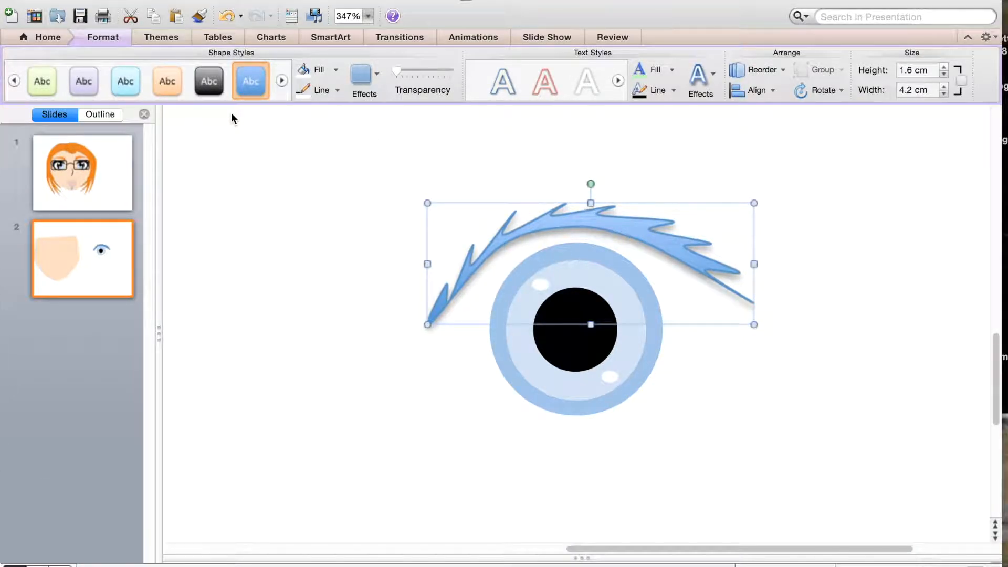
Step: Thin the upper lash shape's outline to 1/4 pt, and remove the outline altogether
{"action": "left_click", "coordinate": [337, 91]}
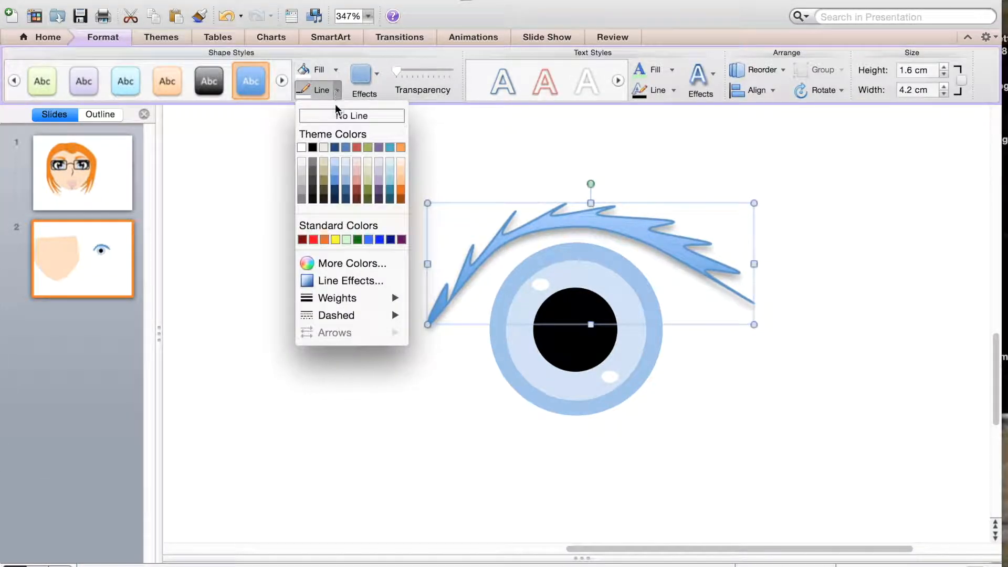
{"action": "mouse_move", "coordinate": [366, 300]}
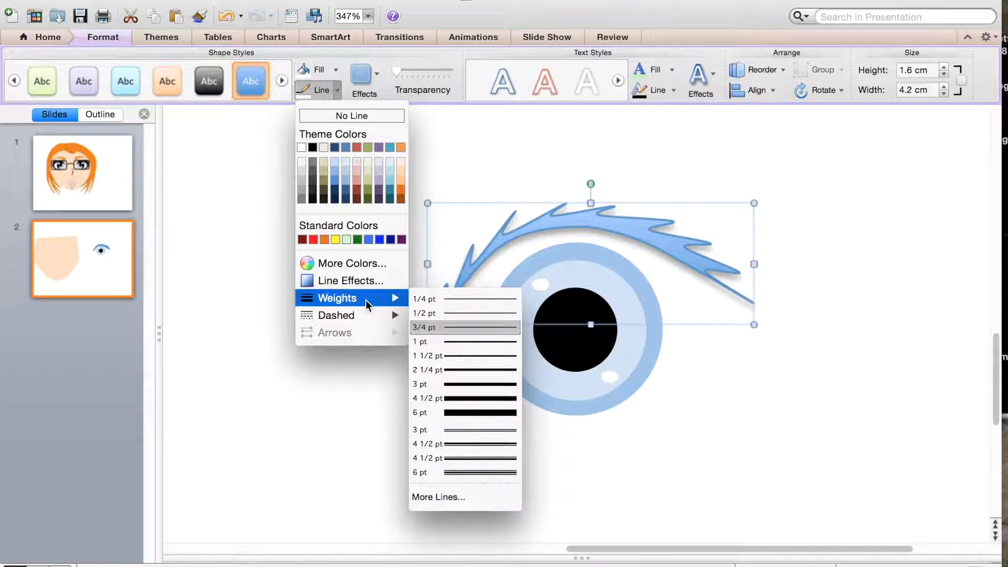
{"action": "left_click", "coordinate": [478, 303]}
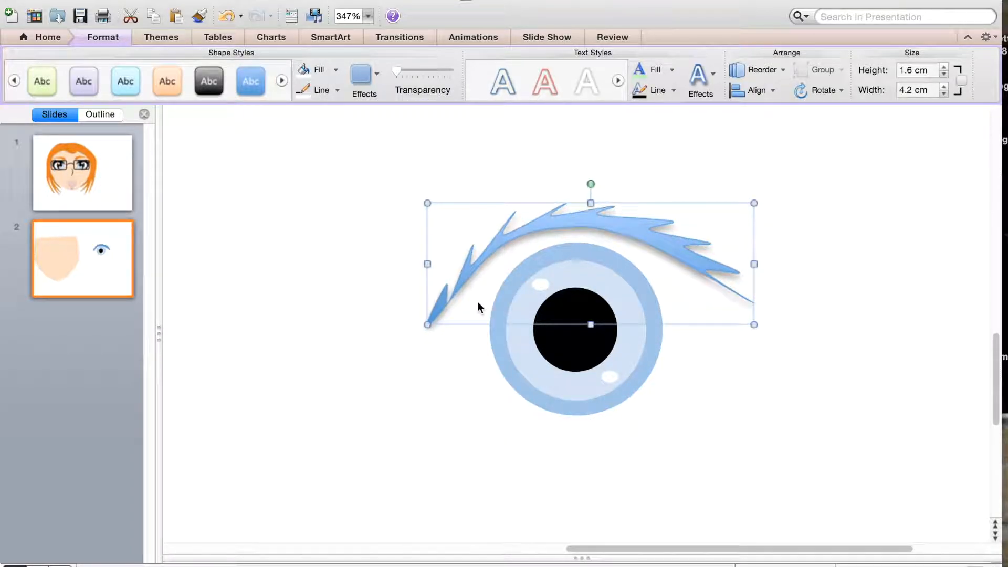
{"action": "left_click", "coordinate": [337, 90]}
{"action": "left_click", "coordinate": [336, 112]}
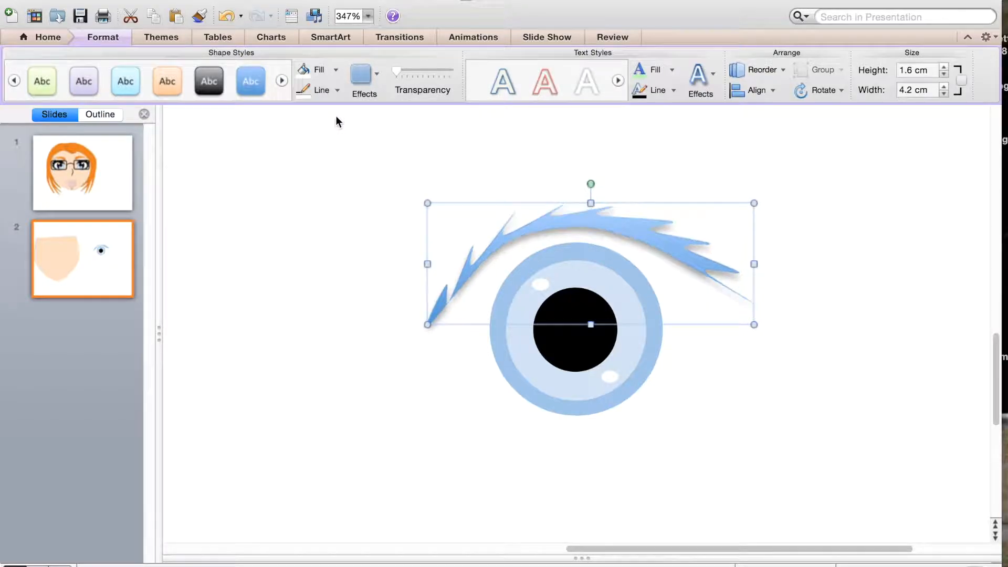
Step: Fill the upper lash shape with black and remove its shadow
{"action": "left_click", "coordinate": [335, 74]}
{"action": "left_click", "coordinate": [313, 124]}
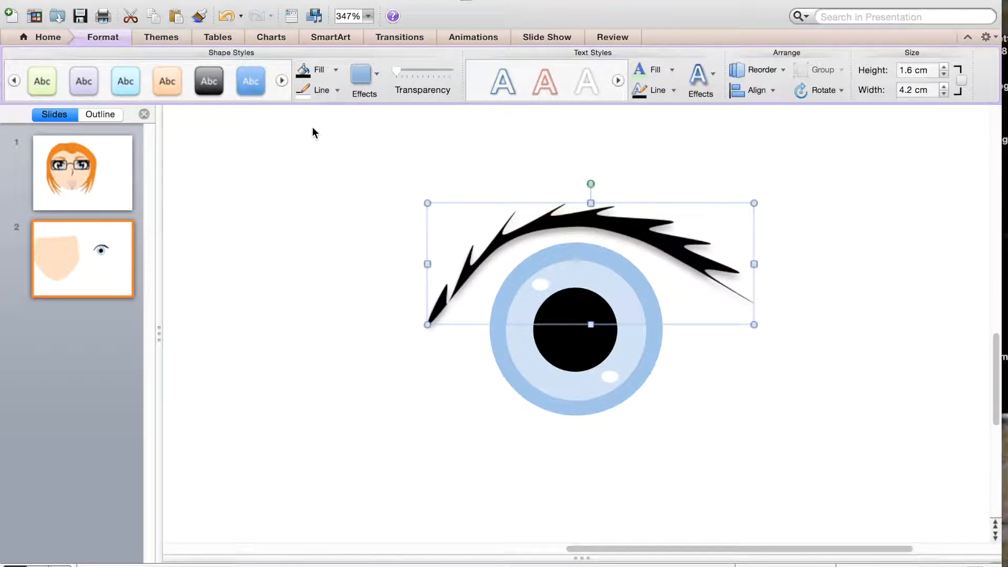
{"action": "left_click", "coordinate": [371, 73]}
{"action": "mouse_move", "coordinate": [420, 107]}
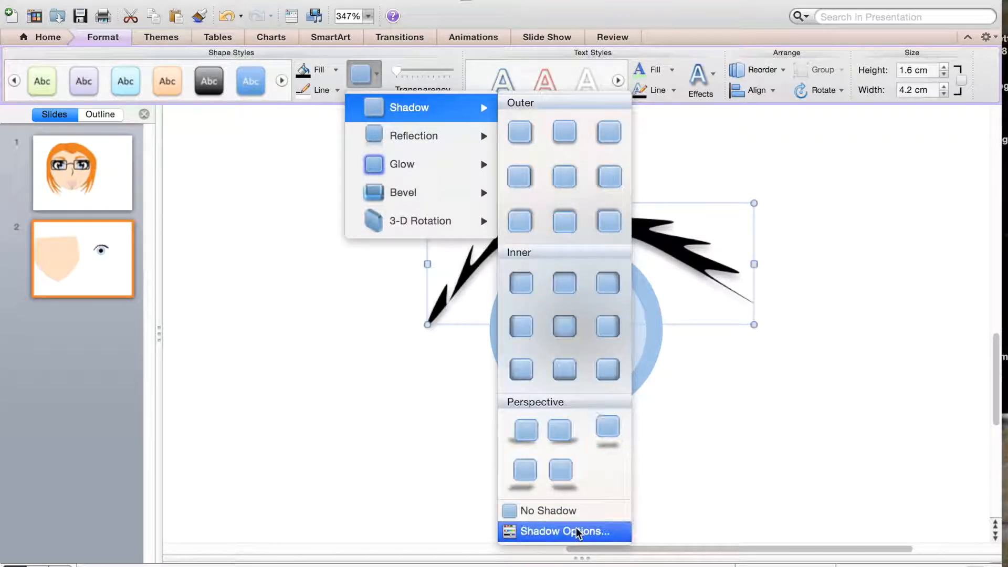
{"action": "left_click", "coordinate": [577, 512]}
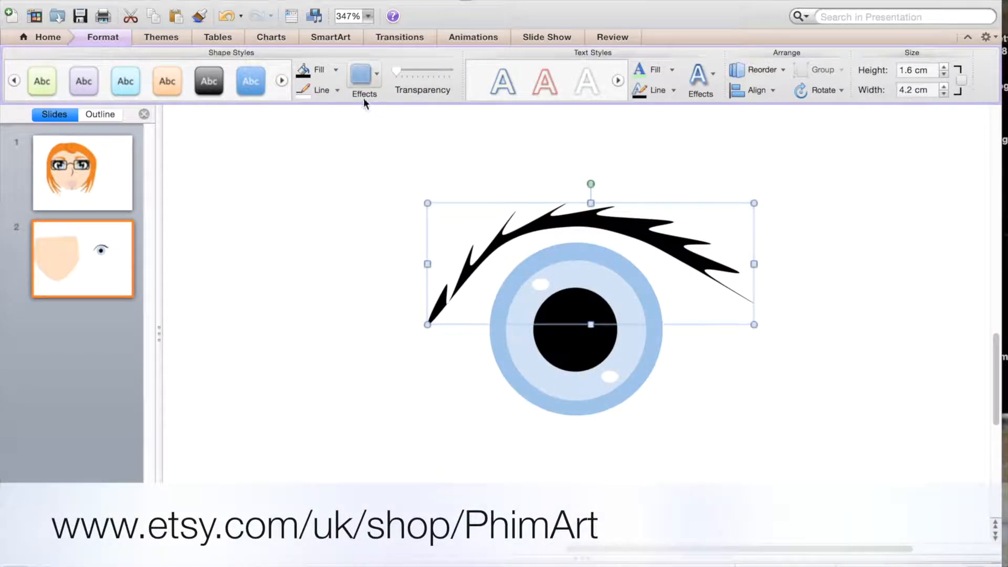
Step: Give the upper lash shape a black outline
{"action": "left_click", "coordinate": [336, 89]}
{"action": "mouse_move", "coordinate": [363, 302]}
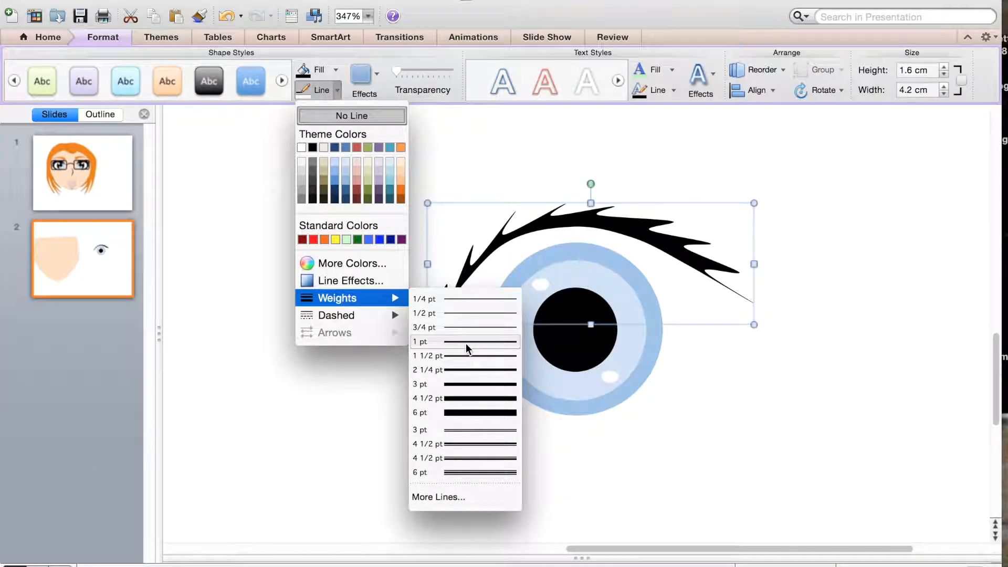
{"action": "left_click", "coordinate": [313, 147]}
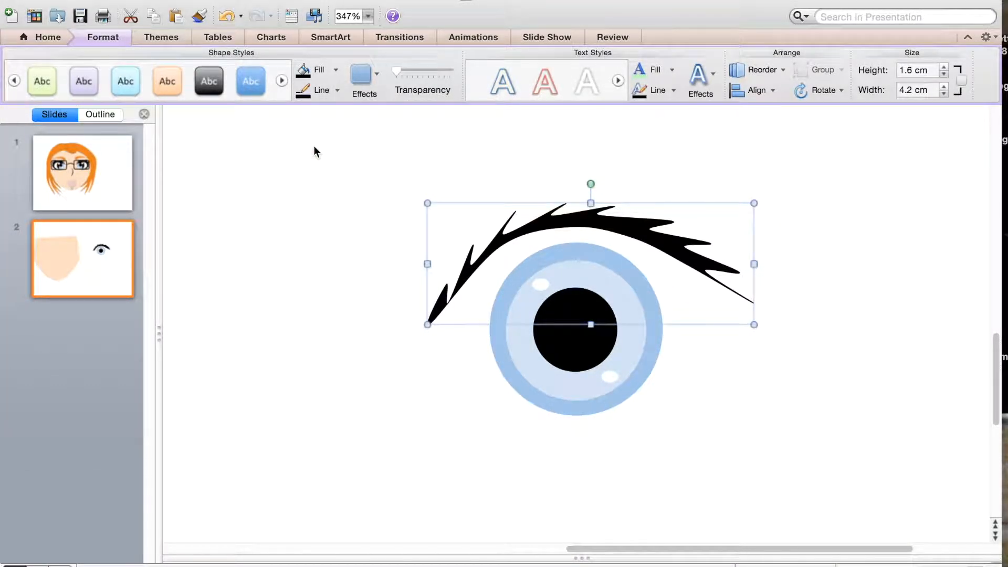
{"action": "left_click", "coordinate": [924, 333]}
Step: Nudge the upper lash shape down until it meets the top edge of the blue iris
{"action": "left_click", "coordinate": [632, 226]}
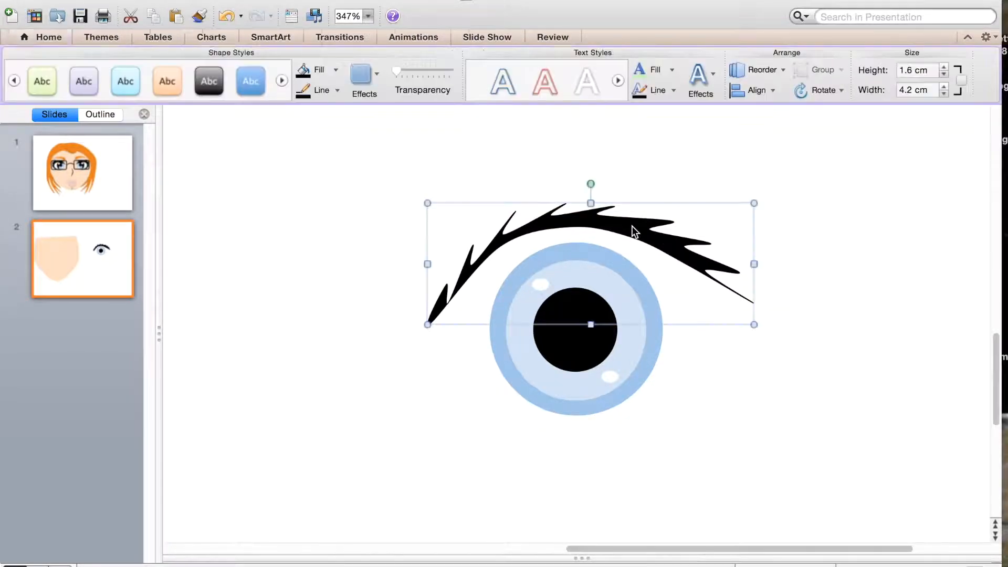
{"action": "key", "text": "Down"}
{"action": "key", "text": "Down"}
{"action": "key", "text": "Down"}
{"action": "key", "text": "Down"}
{"action": "key", "text": "Down"}
{"action": "key", "text": "Down"}
{"action": "key", "text": "Down"}
{"action": "key", "text": "Down"}
{"action": "key", "text": "Down"}
{"action": "key", "text": "Down"}
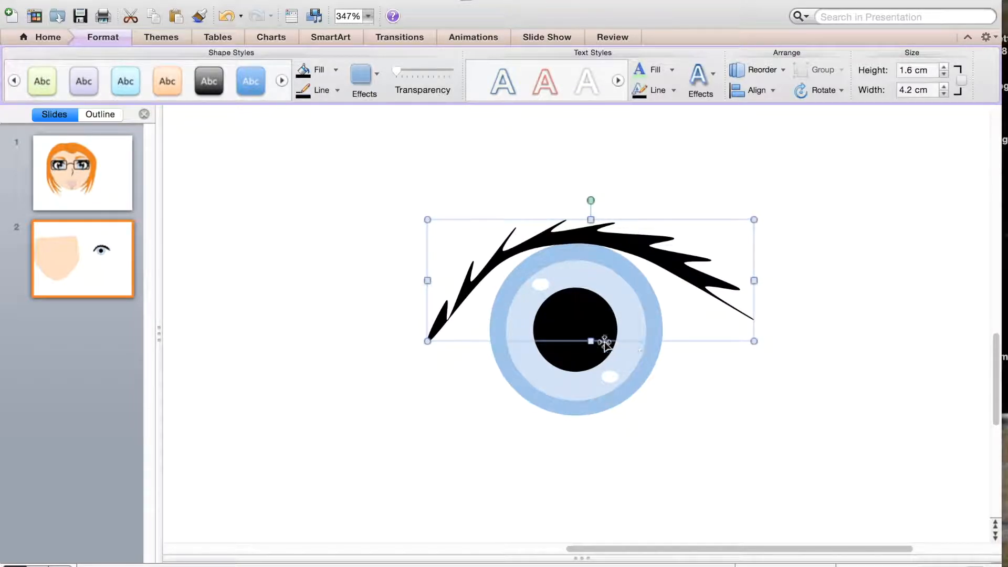
Step: Reduce the upper lash shape's height to 1.4 cm and nudge it down to slightly overlap the iris
{"action": "left_click_drag", "start_coordinate": [591, 342], "coordinate": [591, 330]}
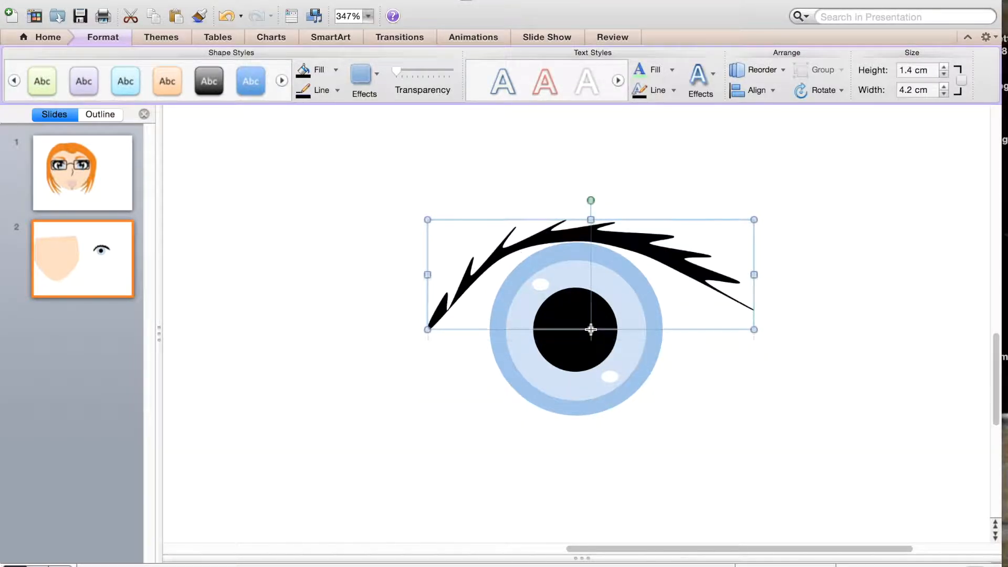
{"action": "left_click", "coordinate": [881, 333]}
{"action": "left_click", "coordinate": [633, 232]}
{"action": "key", "text": "Down"}
{"action": "key", "text": "Down"}
{"action": "key", "text": "Down"}
{"action": "left_click", "coordinate": [757, 203]}
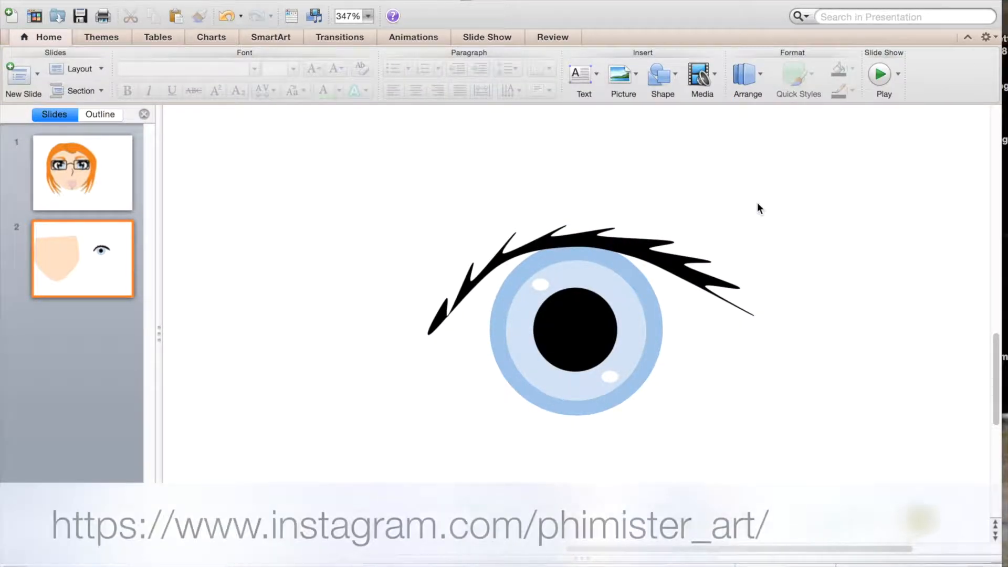
Step: Draw a closed, curved lower lash shape with spiky tips under the iris using the Curve tool, about 3.9 cm wide and 1.2 cm high
{"action": "left_click", "coordinate": [658, 70]}
{"action": "mouse_move", "coordinate": [735, 102]}
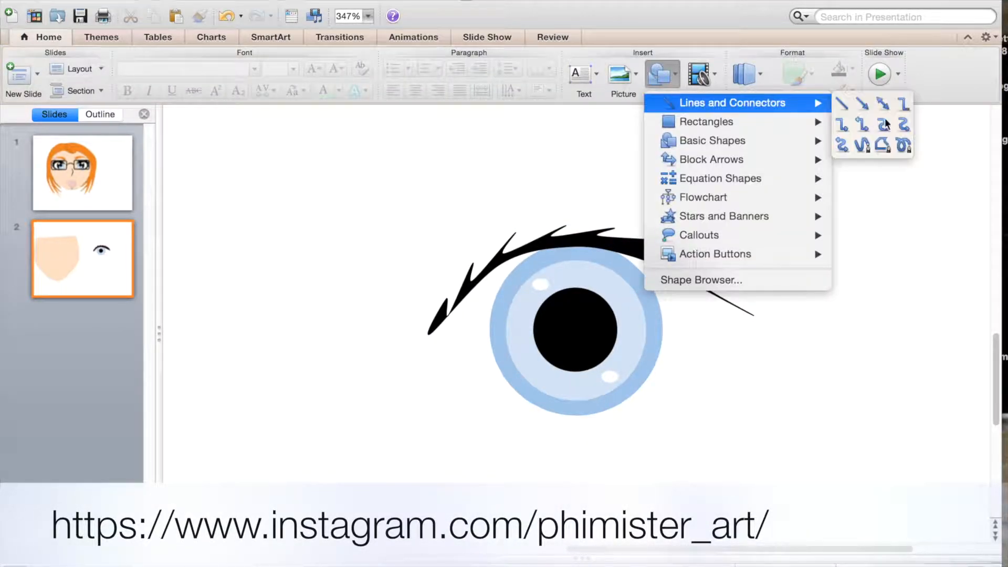
{"action": "left_click", "coordinate": [861, 146]}
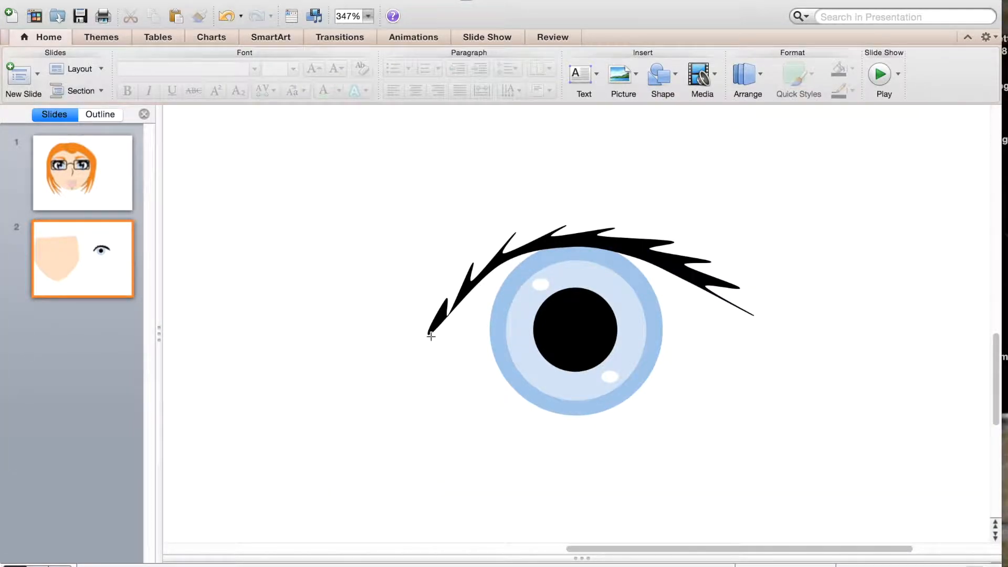
{"action": "mouse_move", "coordinate": [430, 336]}
{"action": "left_mouse_down"}
{"action": "mouse_move", "coordinate": [546, 412]}
{"action": "mouse_move", "coordinate": [534, 409]}
{"action": "mouse_move", "coordinate": [641, 412]}
{"action": "mouse_move", "coordinate": [678, 365]}
{"action": "mouse_move", "coordinate": [736, 340]}
{"action": "mouse_move", "coordinate": [723, 340]}
{"action": "mouse_move", "coordinate": [704, 367]}
{"action": "mouse_move", "coordinate": [715, 368]}
{"action": "mouse_move", "coordinate": [684, 386]}
{"action": "mouse_move", "coordinate": [701, 388]}
{"action": "mouse_move", "coordinate": [630, 418]}
{"action": "mouse_move", "coordinate": [565, 425]}
{"action": "mouse_move", "coordinate": [597, 421]}
{"action": "mouse_move", "coordinate": [507, 409]}
{"action": "mouse_move", "coordinate": [445, 374]}
{"action": "mouse_move", "coordinate": [429, 335]}
{"action": "left_mouse_up"}
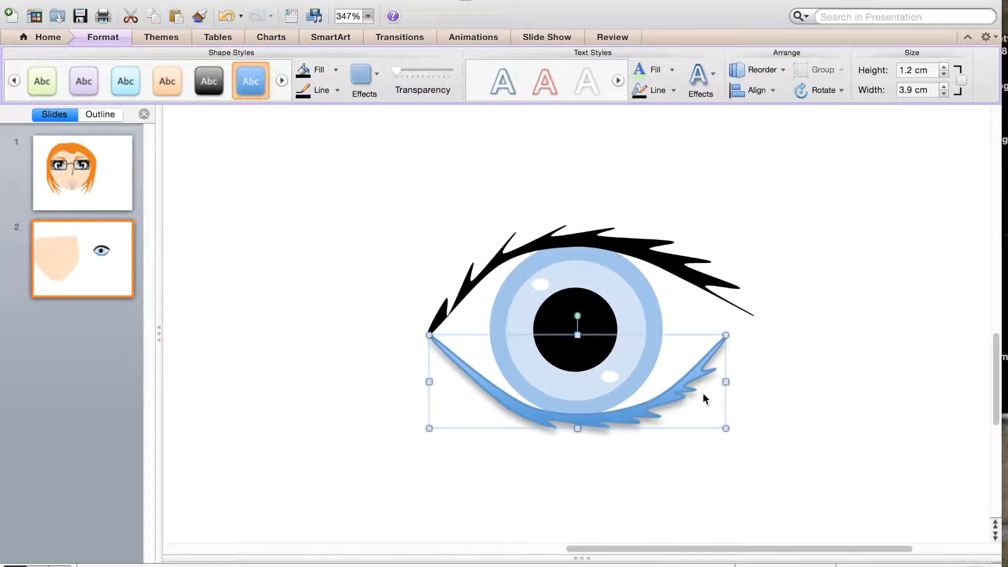
Step: Give the lower lash shape a black outline, a black fill and no shadow
{"action": "left_click", "coordinate": [313, 88]}
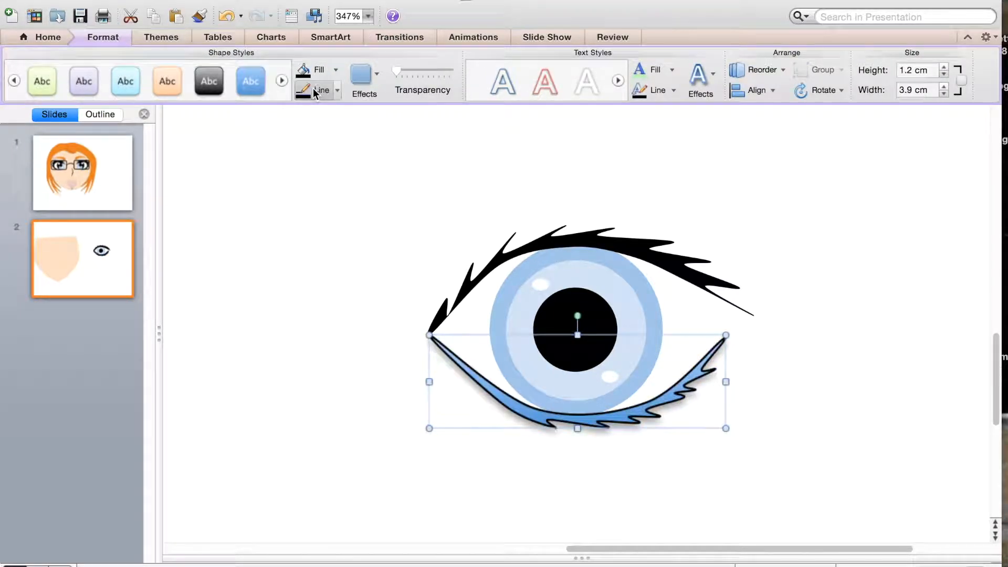
{"action": "left_click", "coordinate": [324, 70]}
{"action": "left_click", "coordinate": [363, 74]}
{"action": "mouse_move", "coordinate": [410, 107]}
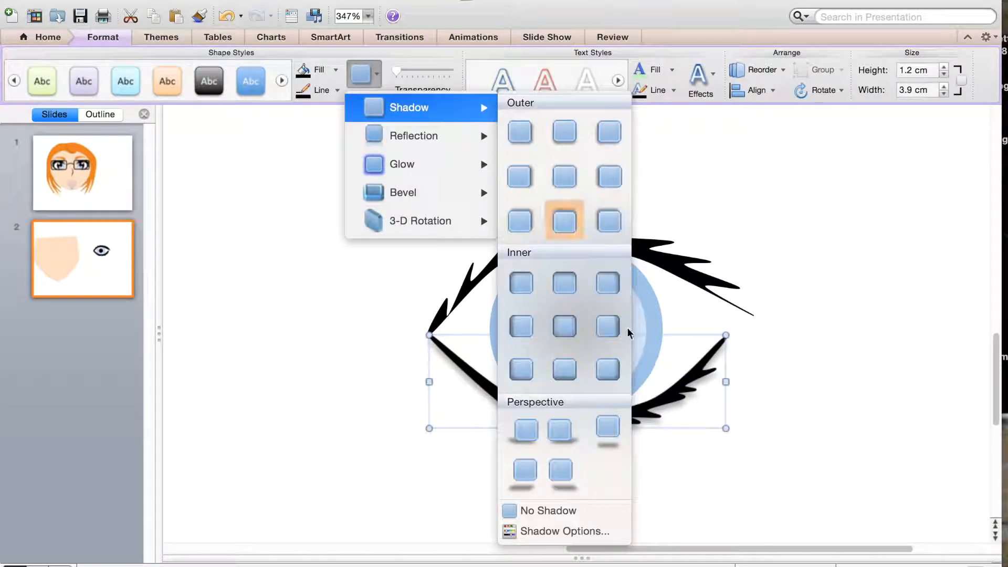
{"action": "left_click", "coordinate": [607, 506]}
{"action": "left_click", "coordinate": [840, 433]}
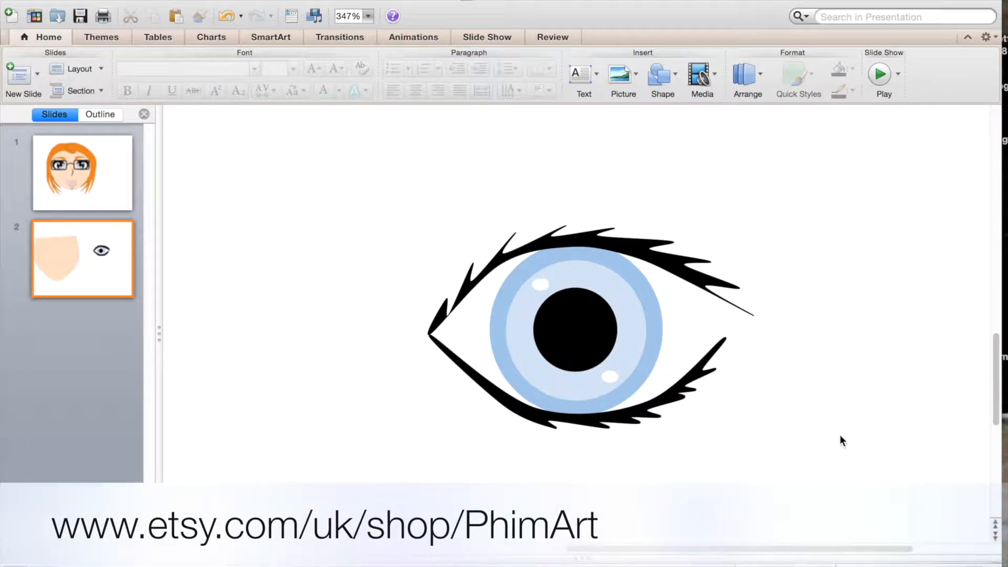
Step: Examine the eyes of the finished face on slide 1 as a reference, and return to slide 2
{"action": "left_click", "coordinate": [53, 167]}
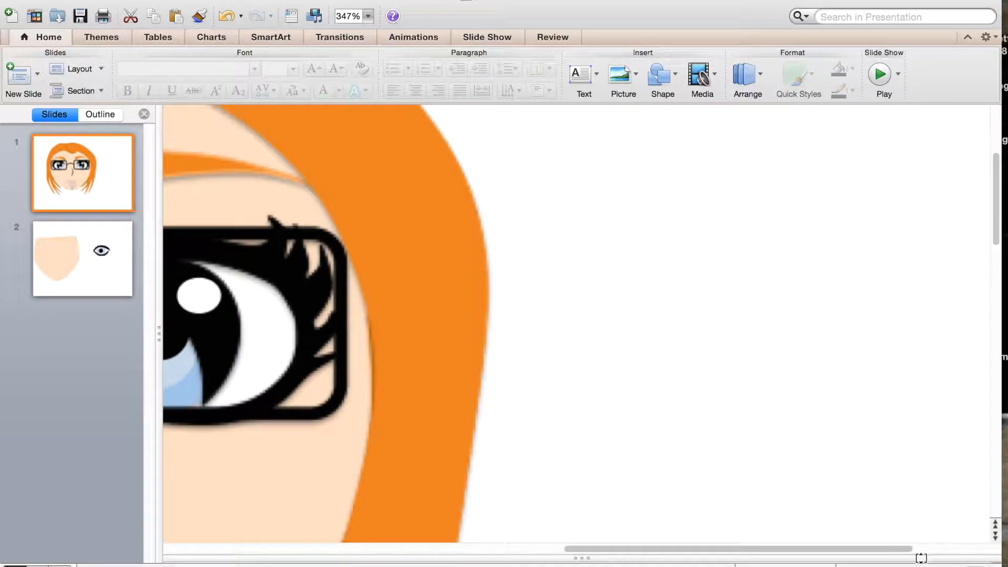
{"action": "scroll", "coordinate": [578, 323], "scroll_direction": "left", "scroll_amount": 10}
{"action": "scroll", "coordinate": [578, 323], "scroll_direction": "down", "scroll_amount": 3}
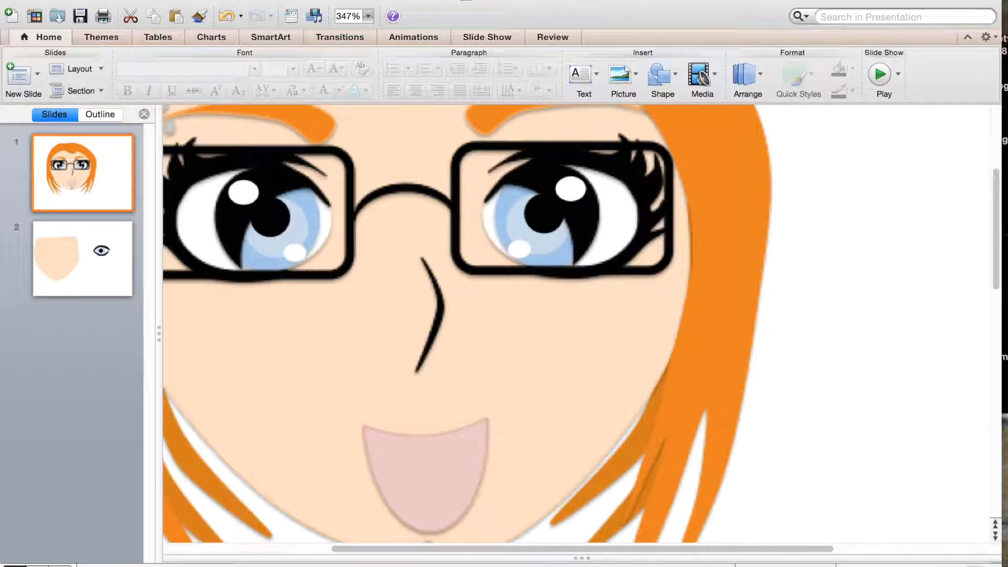
{"action": "left_click", "coordinate": [33, 288]}
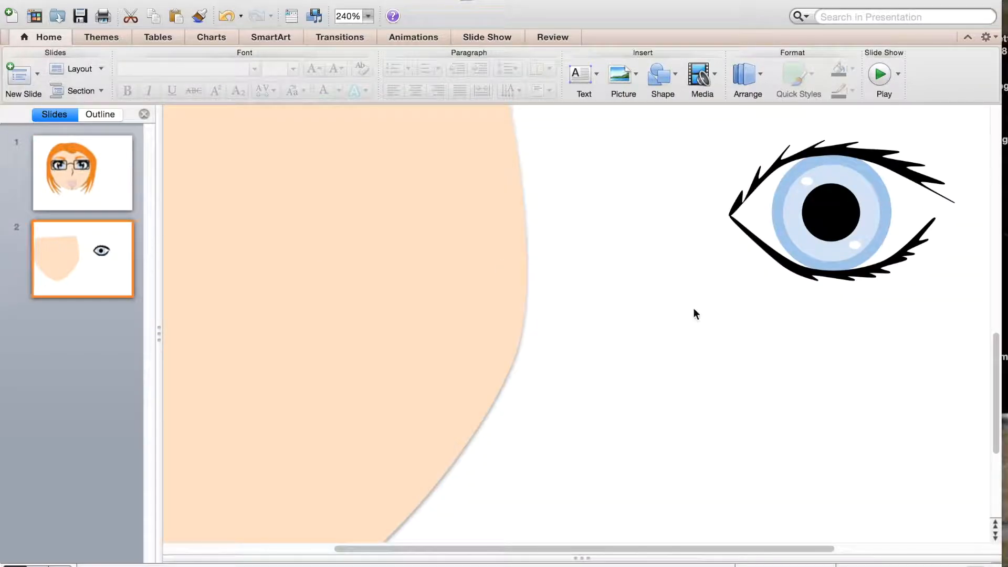
Step: Draw a closed eye-white shape along the inner edges of both lashes with the Curve tool, about 4 cm wide and 2.2 cm high
{"action": "scroll", "coordinate": [693, 310], "scroll_direction": "right", "scroll_amount": 3}
{"action": "scroll", "coordinate": [693, 310], "scroll_direction": "up", "scroll_amount": 2}
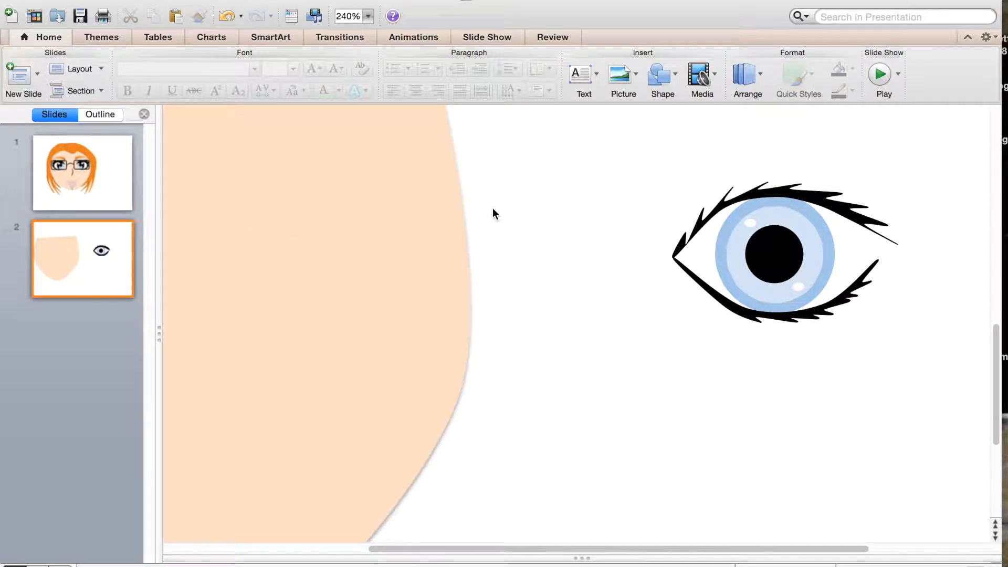
{"action": "left_click", "coordinate": [673, 78]}
{"action": "mouse_move", "coordinate": [679, 101]}
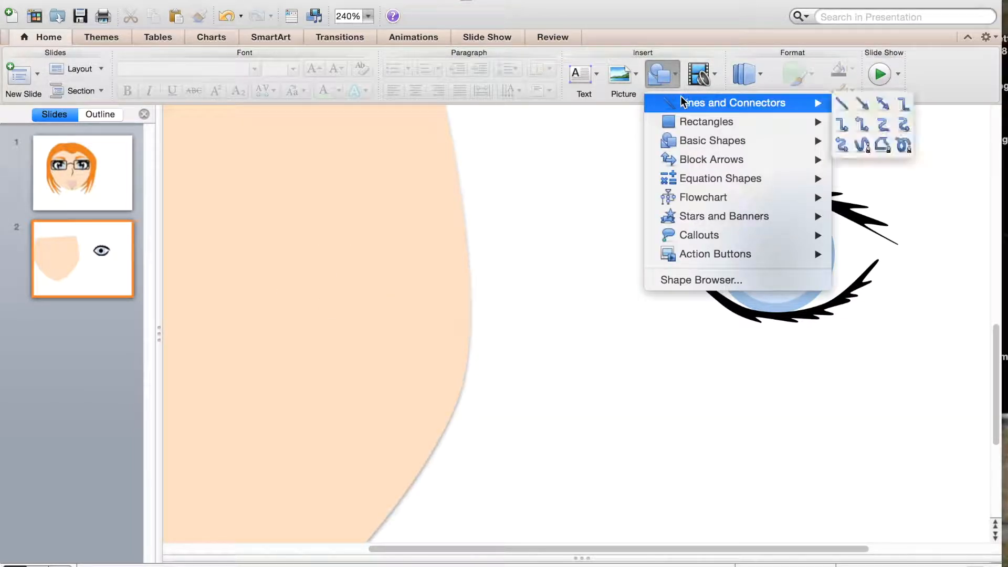
{"action": "left_click", "coordinate": [863, 146]}
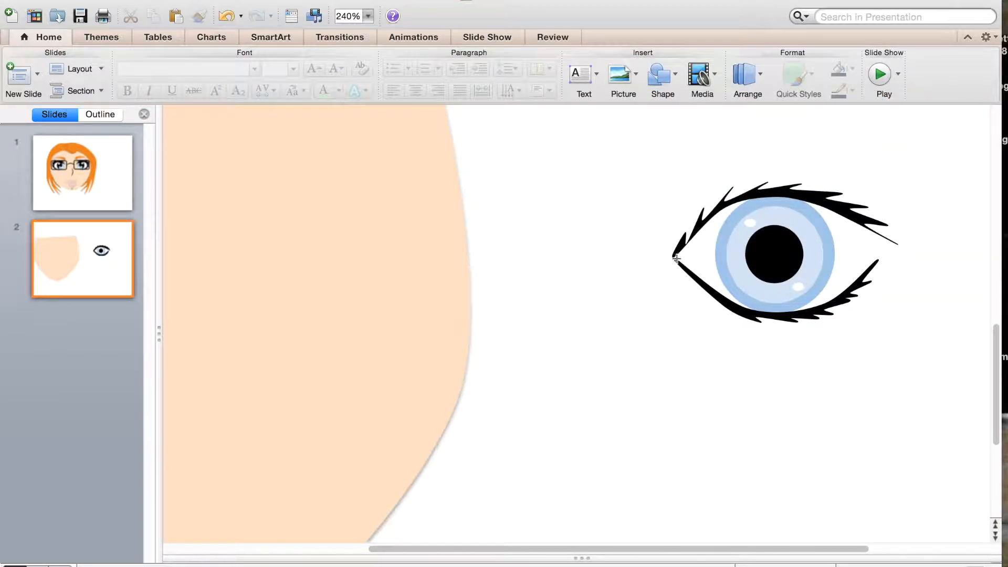
{"action": "left_click", "coordinate": [674, 256]}
{"action": "left_click", "coordinate": [718, 212]}
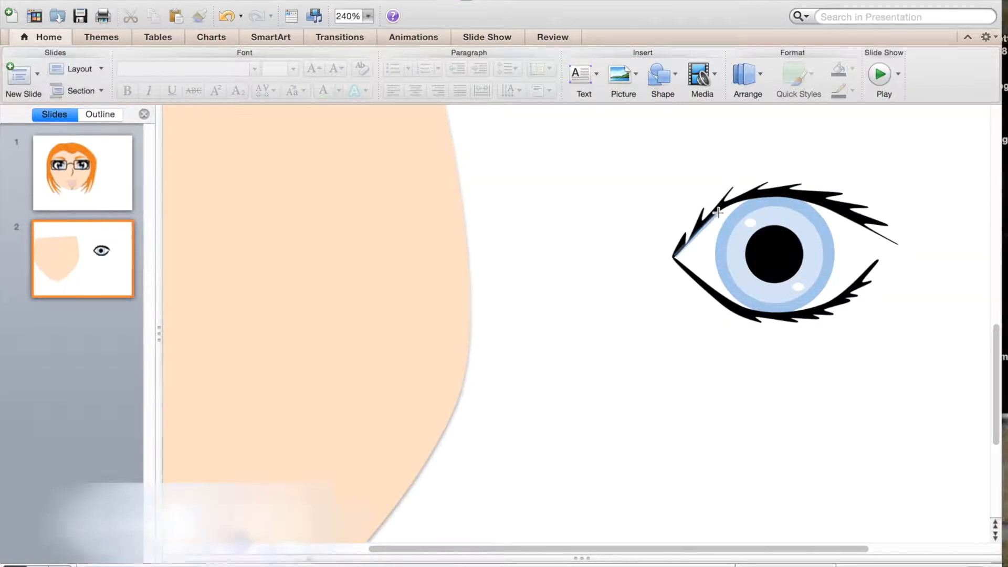
{"action": "left_click", "coordinate": [767, 197]}
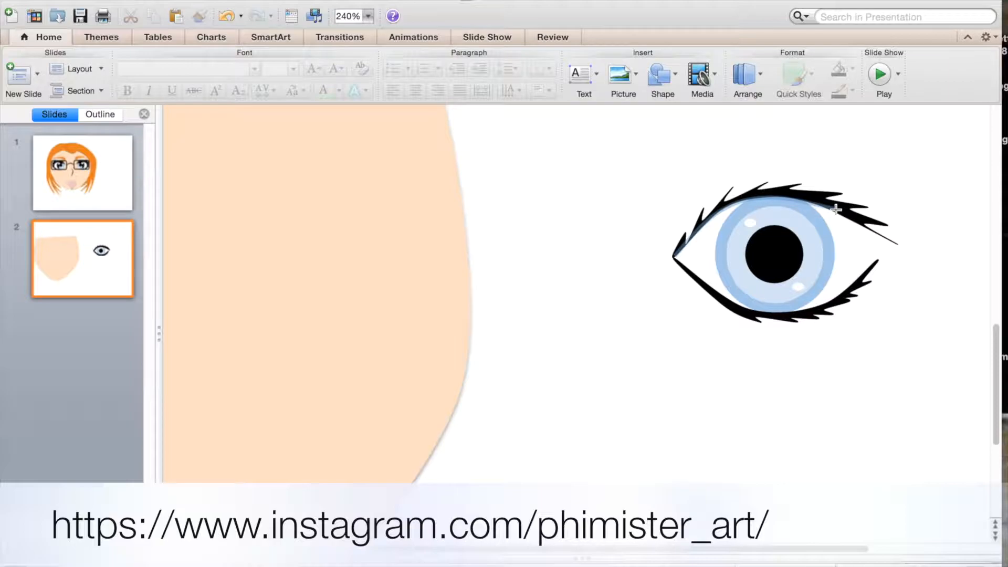
{"action": "left_click", "coordinate": [894, 243]}
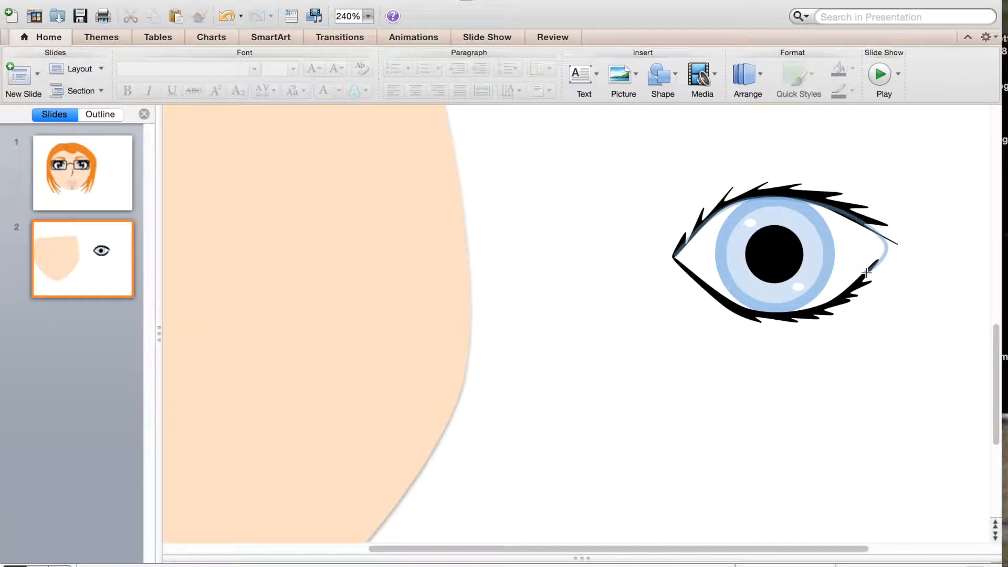
{"action": "left_click", "coordinate": [811, 312]}
{"action": "left_click", "coordinate": [739, 310]}
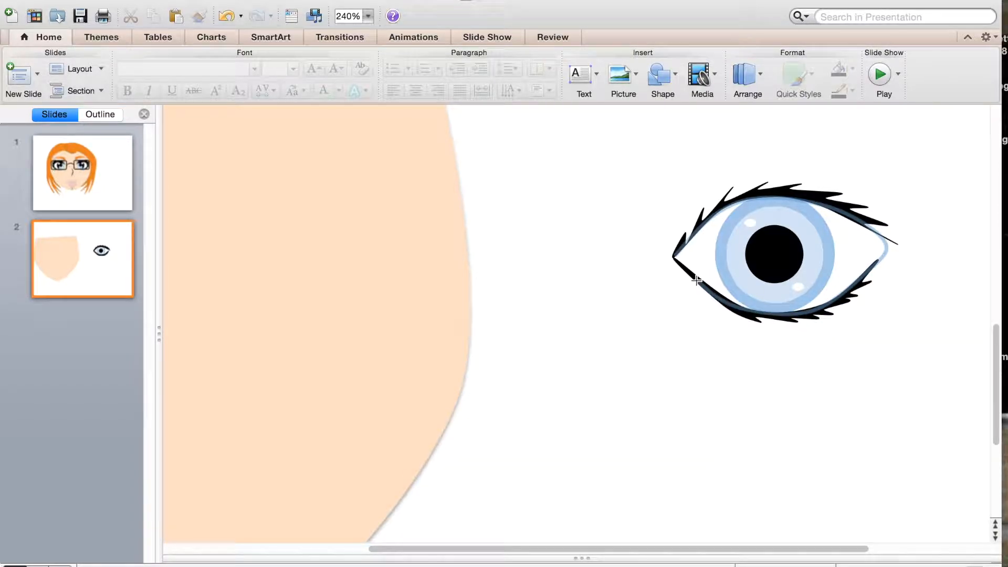
{"action": "left_click", "coordinate": [674, 257]}
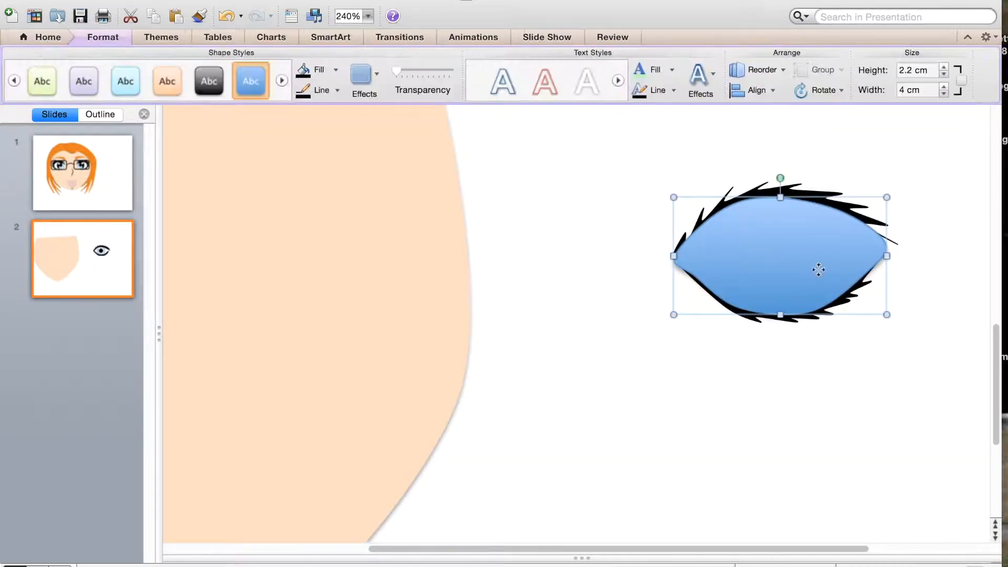
Step: Give the new eye shape a white fill, no outline and no shadow
{"action": "left_click", "coordinate": [335, 70]}
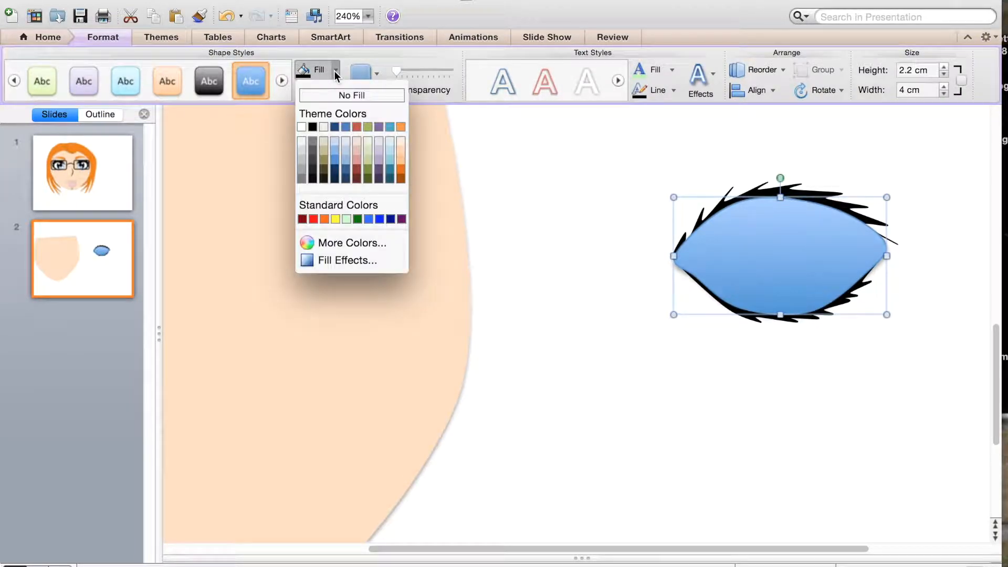
{"action": "left_click", "coordinate": [302, 126]}
{"action": "left_click", "coordinate": [337, 90]}
{"action": "left_click", "coordinate": [347, 115]}
{"action": "left_click", "coordinate": [362, 74]}
{"action": "mouse_move", "coordinate": [469, 116]}
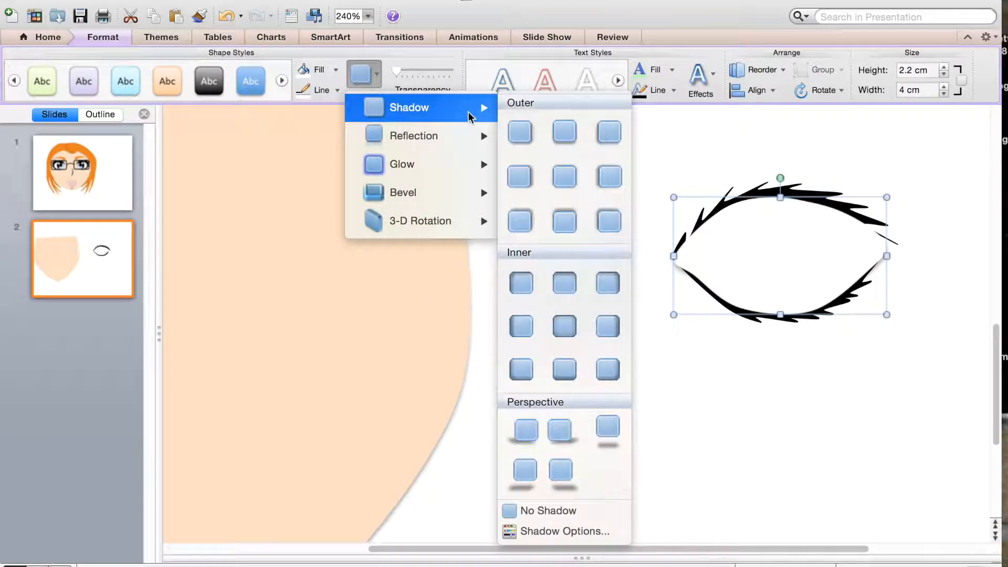
{"action": "left_click", "coordinate": [576, 510]}
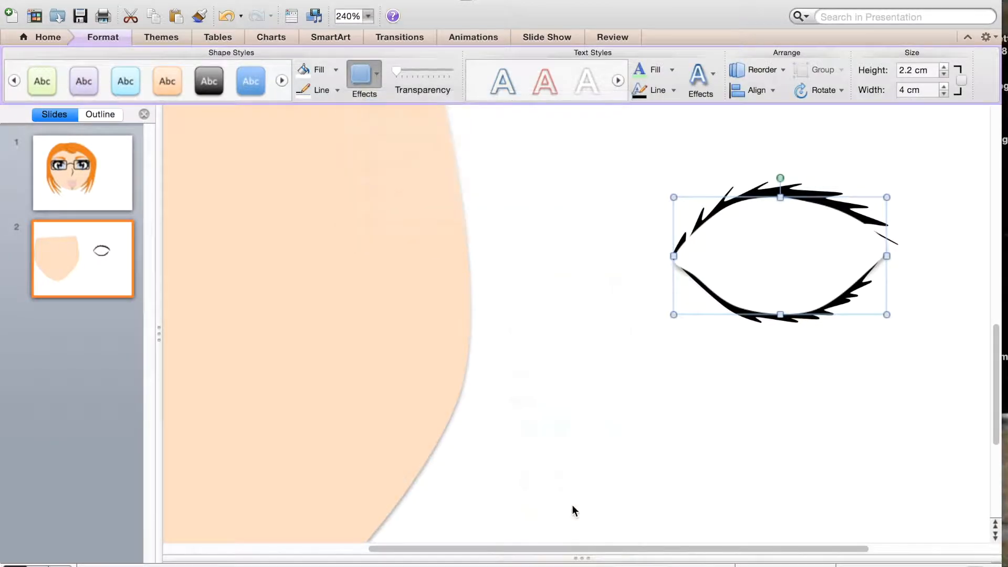
Step: Send the white eye shape behind the iris, pupil and lashes
{"action": "right_click", "coordinate": [801, 273]}
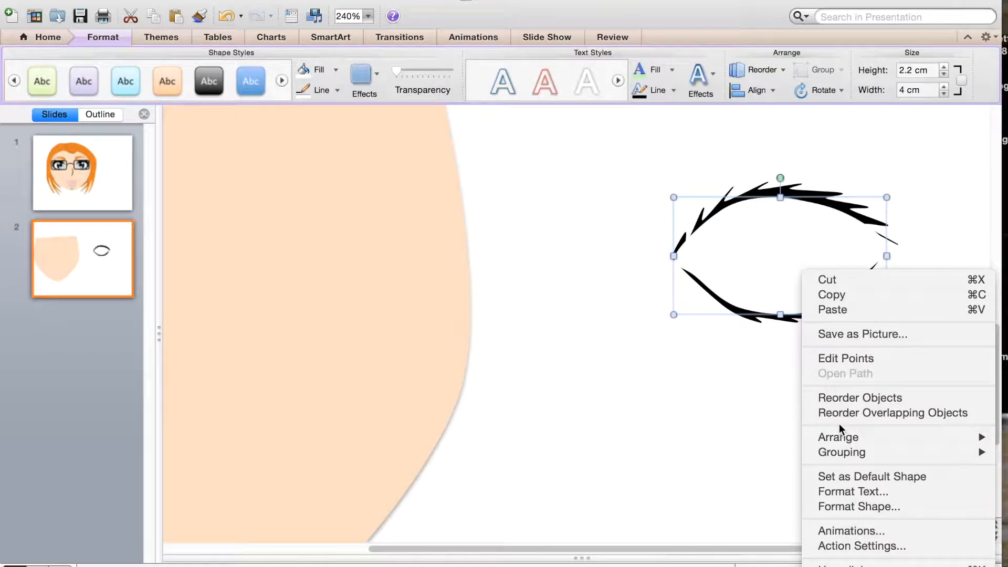
{"action": "mouse_move", "coordinate": [840, 437]}
{"action": "left_click", "coordinate": [785, 452]}
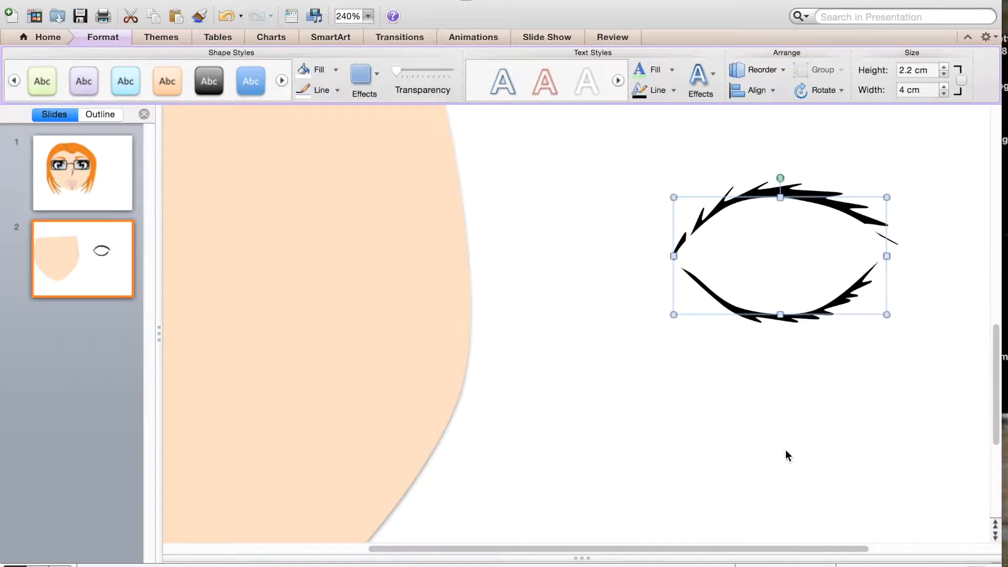
{"action": "left_click", "coordinate": [785, 450]}
Step: Select all parts of the eye and group them into one object
{"action": "left_click_drag", "start_coordinate": [628, 153], "coordinate": [969, 364]}
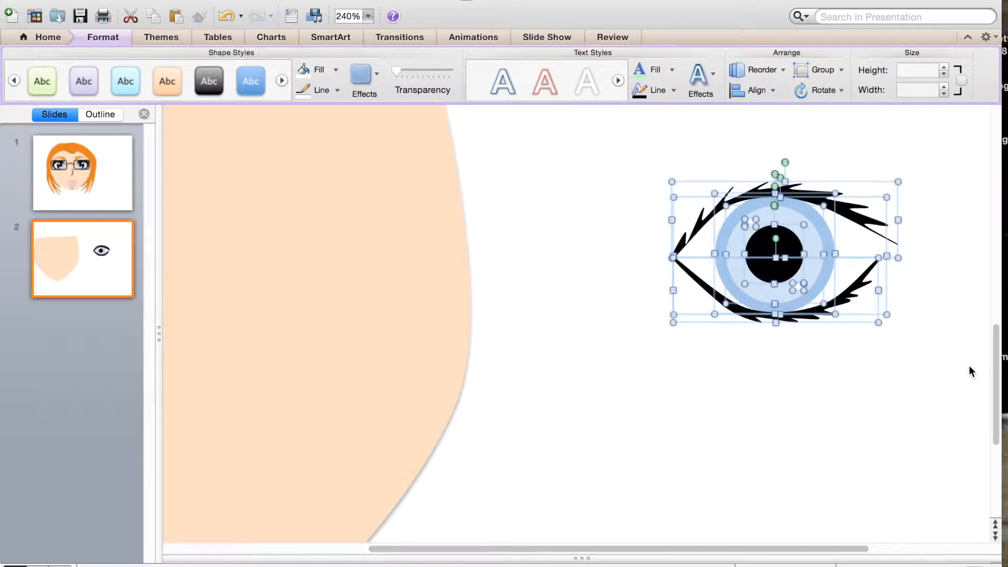
{"action": "right_click", "coordinate": [812, 237]}
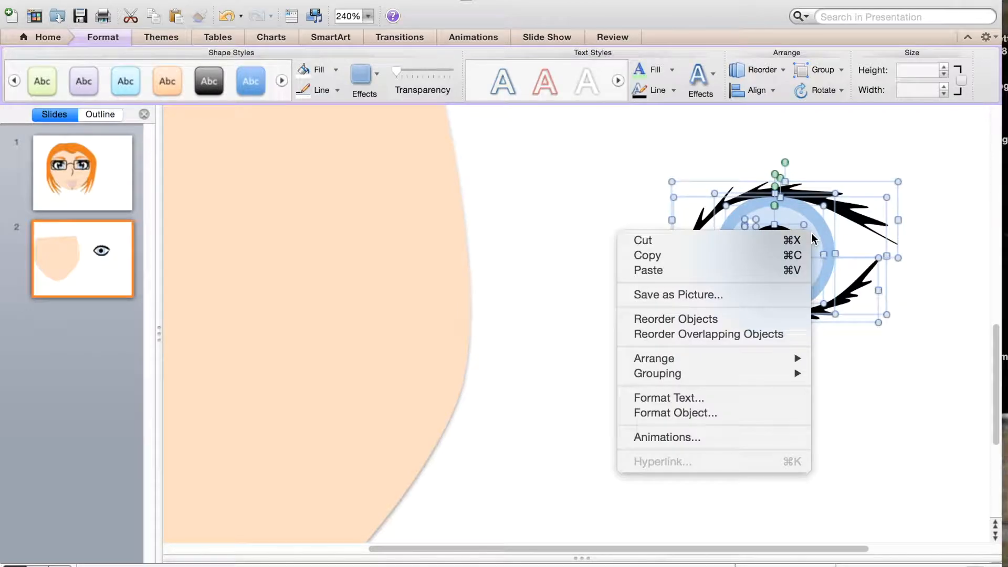
{"action": "mouse_move", "coordinate": [755, 373]}
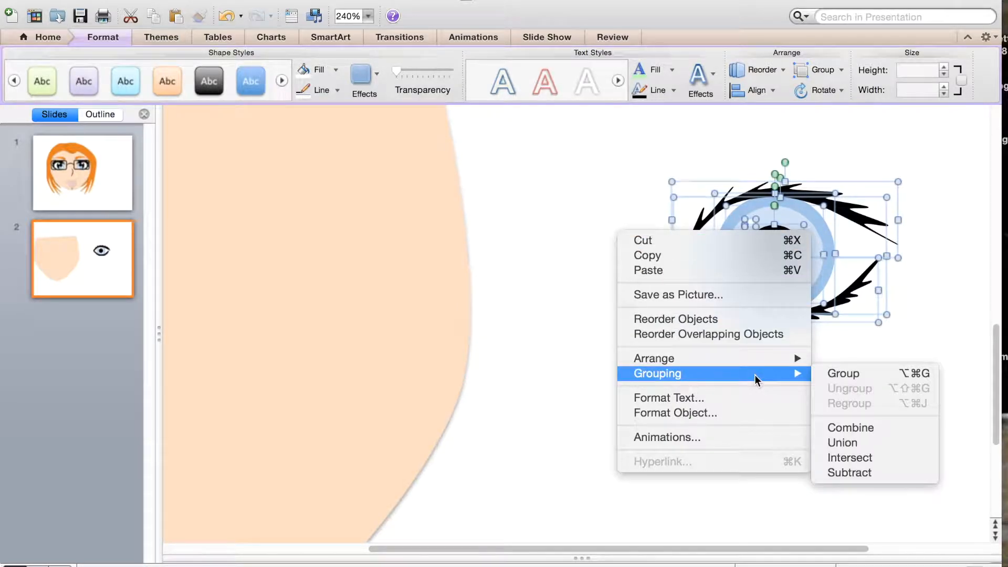
{"action": "left_click", "coordinate": [845, 372]}
Step: Move the face shape to the middle of the slide and place the grouped eye on the right half of the face
{"action": "left_click_drag", "start_coordinate": [835, 254], "coordinate": [390, 259]}
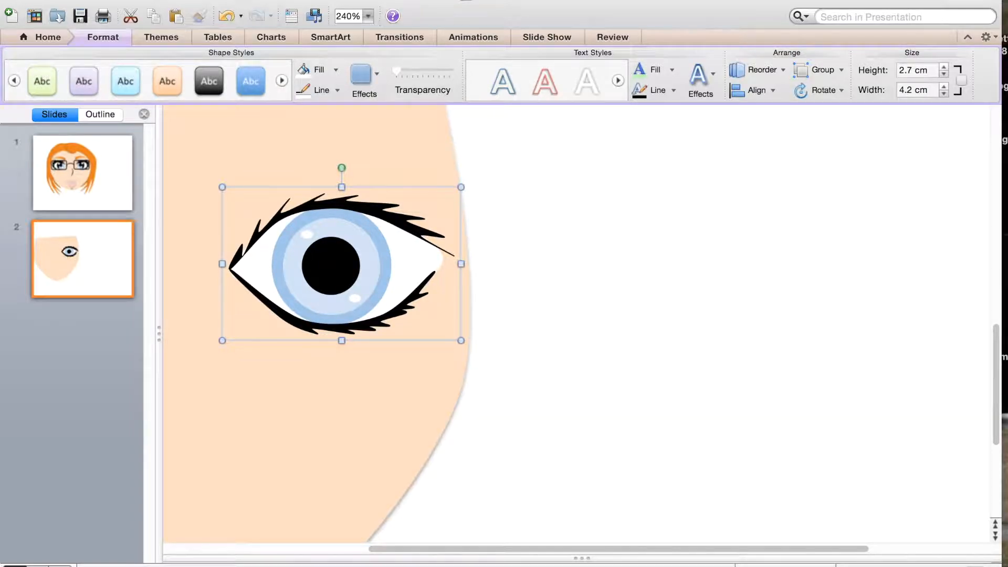
{"action": "scroll", "coordinate": [577, 324], "scroll_direction": "down", "scroll_amount": 6}
{"action": "left_click_drag", "start_coordinate": [444, 495], "coordinate": [653, 474]}
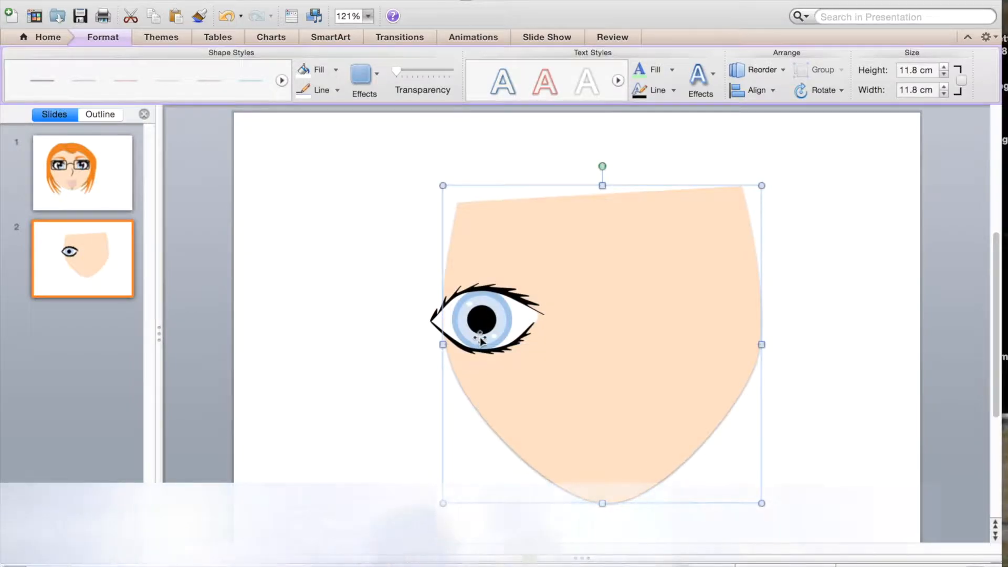
{"action": "left_click", "coordinate": [480, 339]}
{"action": "left_click_drag", "start_coordinate": [480, 338], "coordinate": [671, 304]}
{"action": "left_click", "coordinate": [847, 348]}
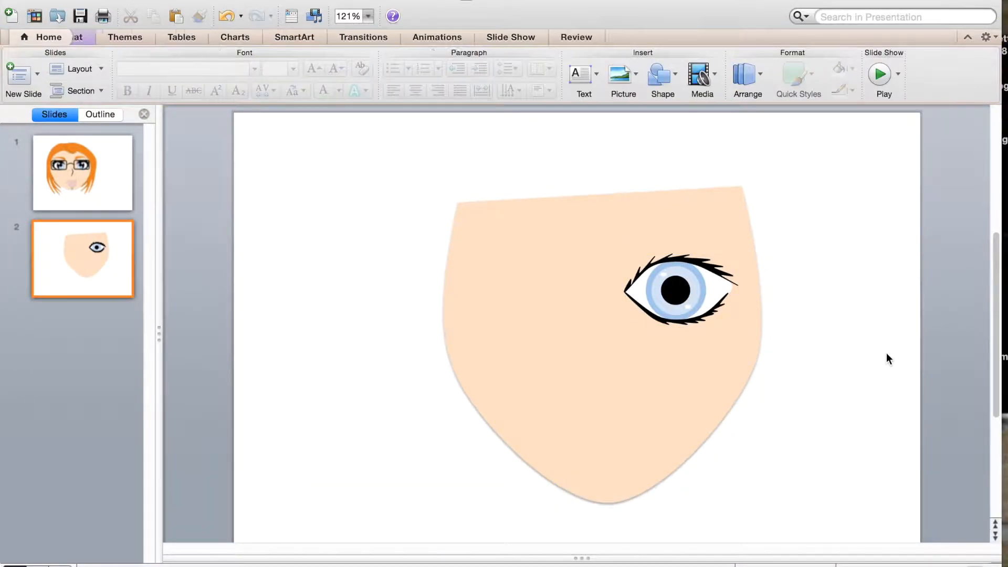
Step: Duplicate the eye, flip the copy horizontally and place it on the left half of the face, level with the original
{"action": "left_click", "coordinate": [689, 302]}
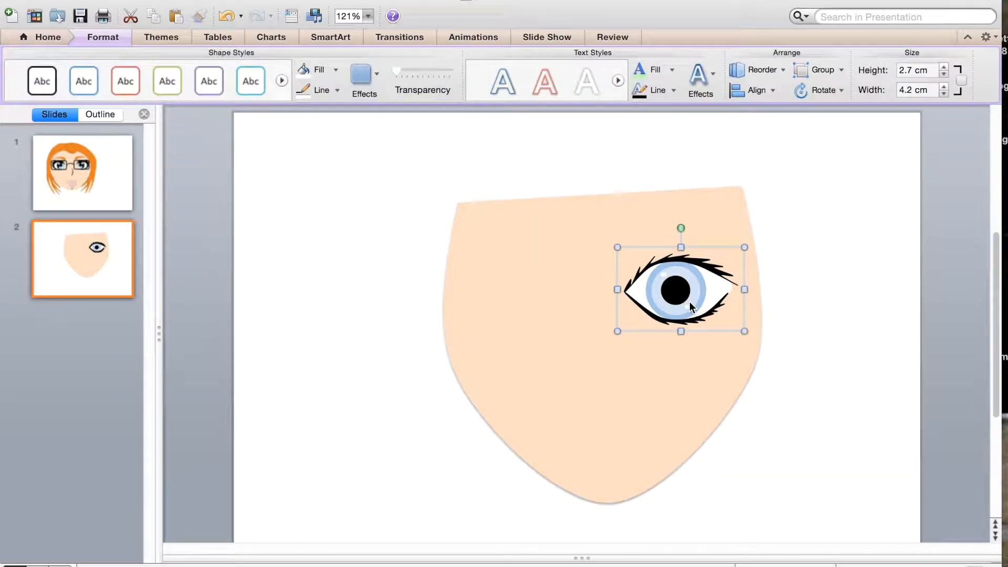
{"action": "key", "text": "super+d"}
{"action": "left_click_drag", "start_coordinate": [715, 307], "coordinate": [497, 272]}
{"action": "left_click", "coordinate": [820, 92]}
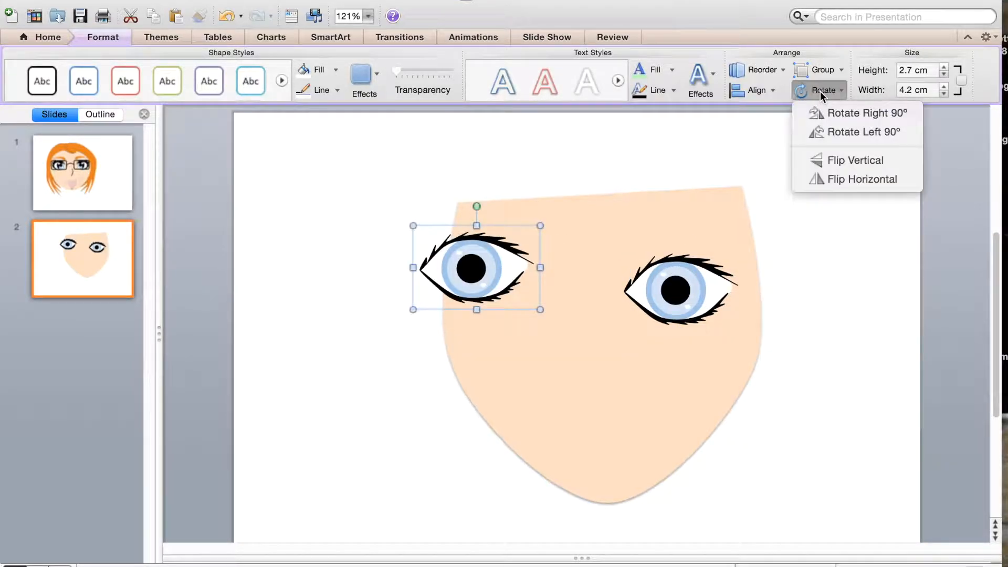
{"action": "left_click", "coordinate": [845, 179]}
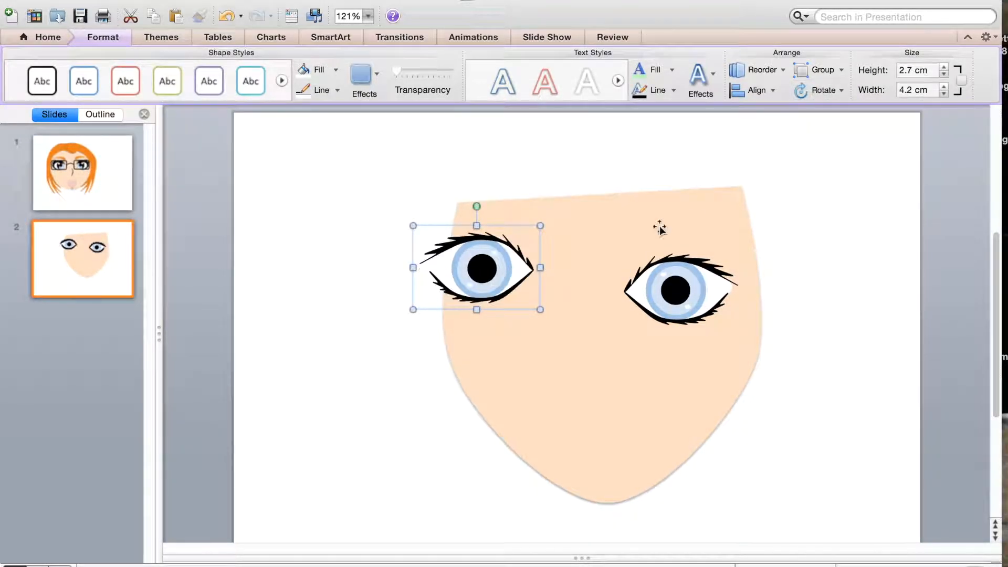
{"action": "left_click_drag", "start_coordinate": [525, 265], "coordinate": [569, 287]}
{"action": "left_click", "coordinate": [907, 288]}
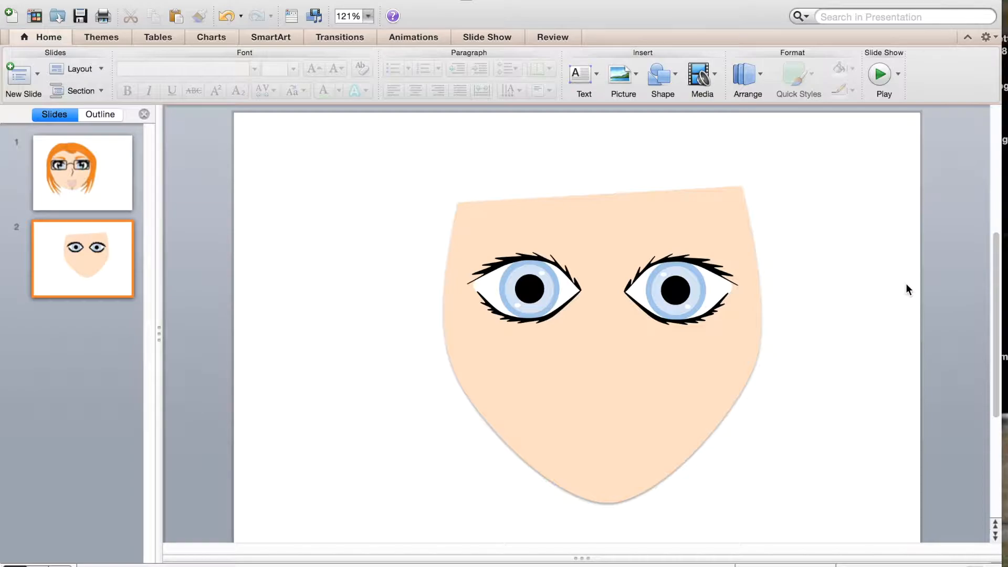
Step: Draw a curved nose line about 2.1 cm high and 0.5 cm wide between and below the eyes, and make it black
{"action": "left_click", "coordinate": [654, 85]}
{"action": "mouse_move", "coordinate": [676, 107]}
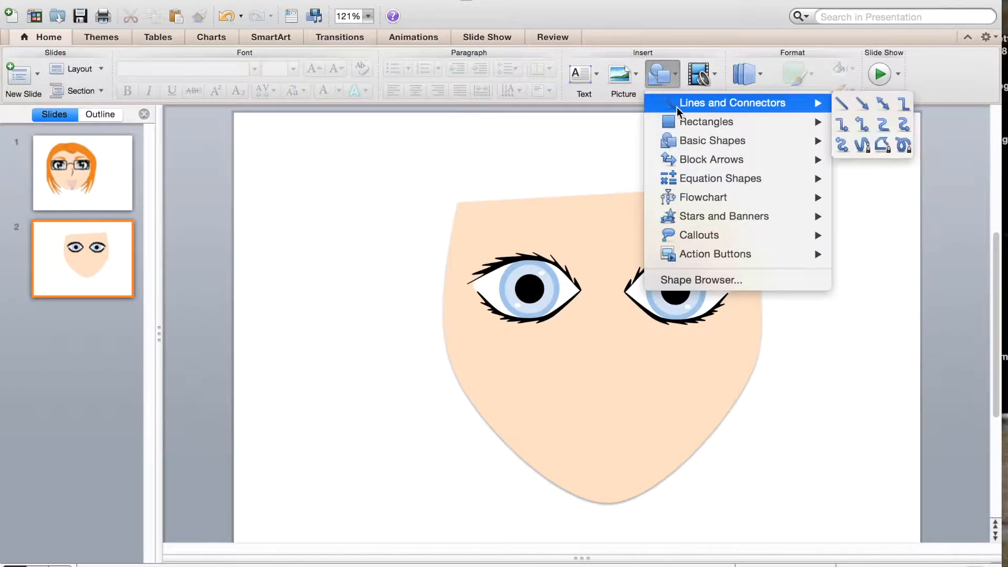
{"action": "left_click", "coordinate": [862, 126]}
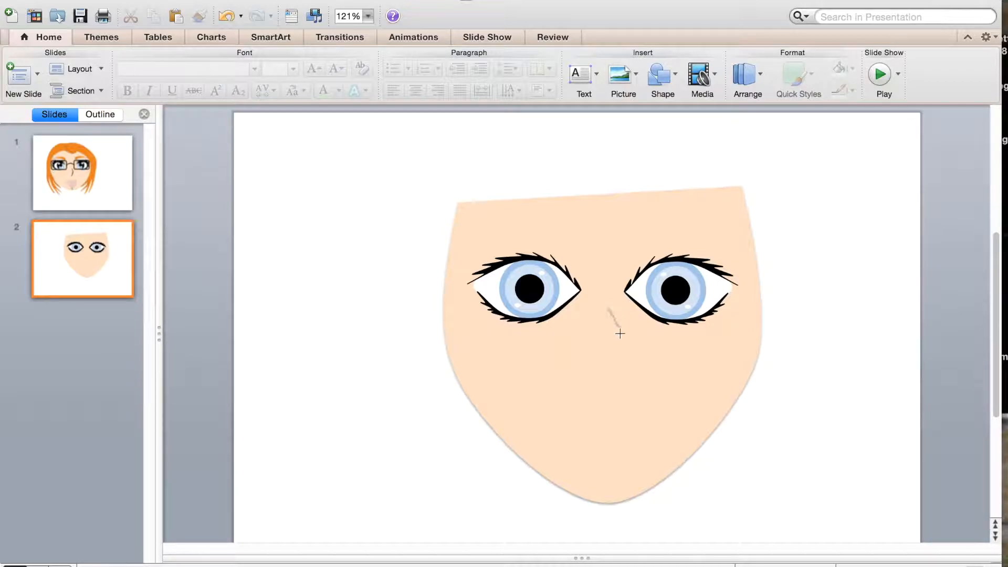
{"action": "left_click_drag", "start_coordinate": [620, 338], "coordinate": [613, 364]}
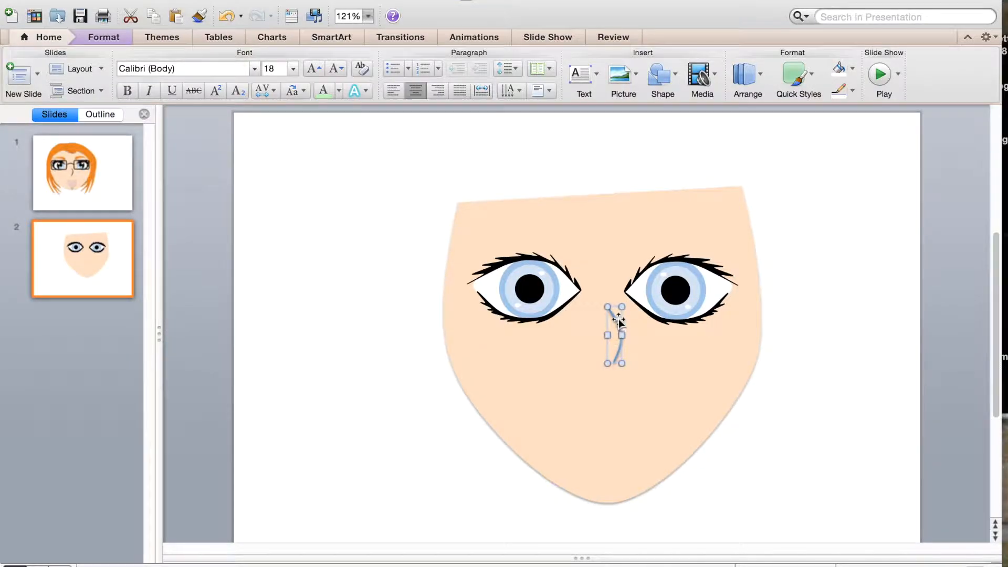
{"action": "left_click", "coordinate": [337, 92]}
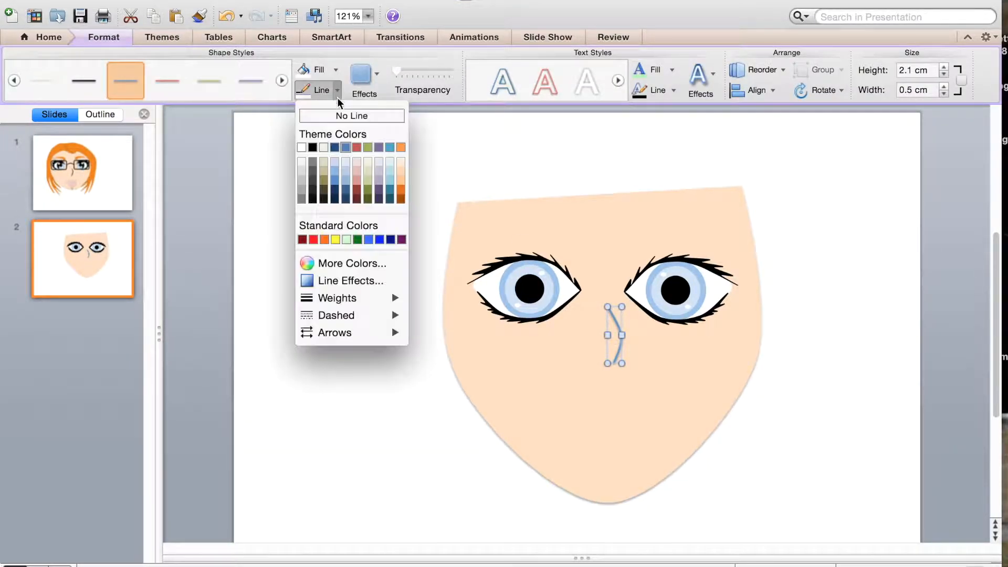
{"action": "left_click", "coordinate": [313, 147]}
{"action": "left_click", "coordinate": [388, 339]}
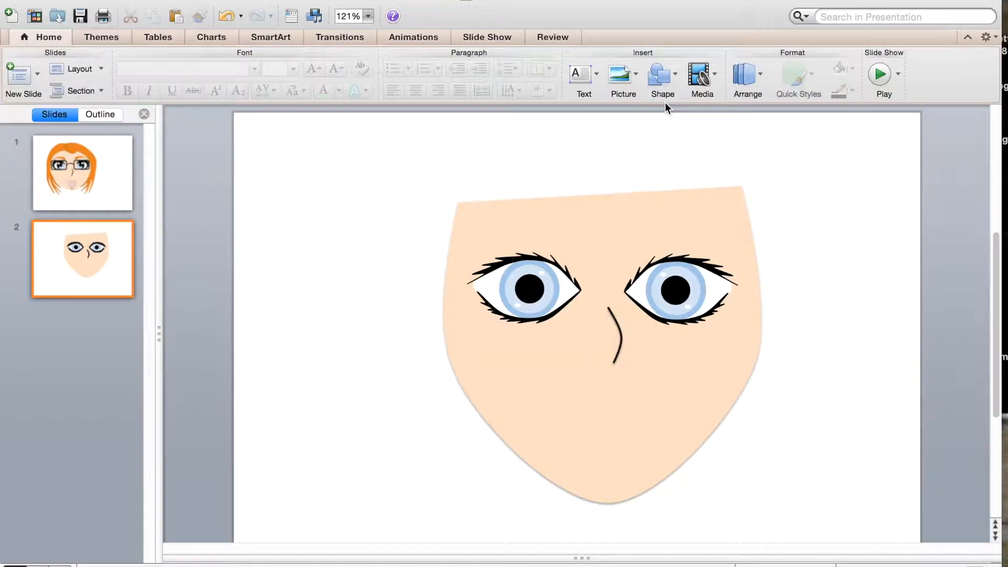
Step: Add a block arc about 2.8 cm wide and high below the nose as the mouth, and thicken it into a solid half circle
{"action": "left_click", "coordinate": [663, 76]}
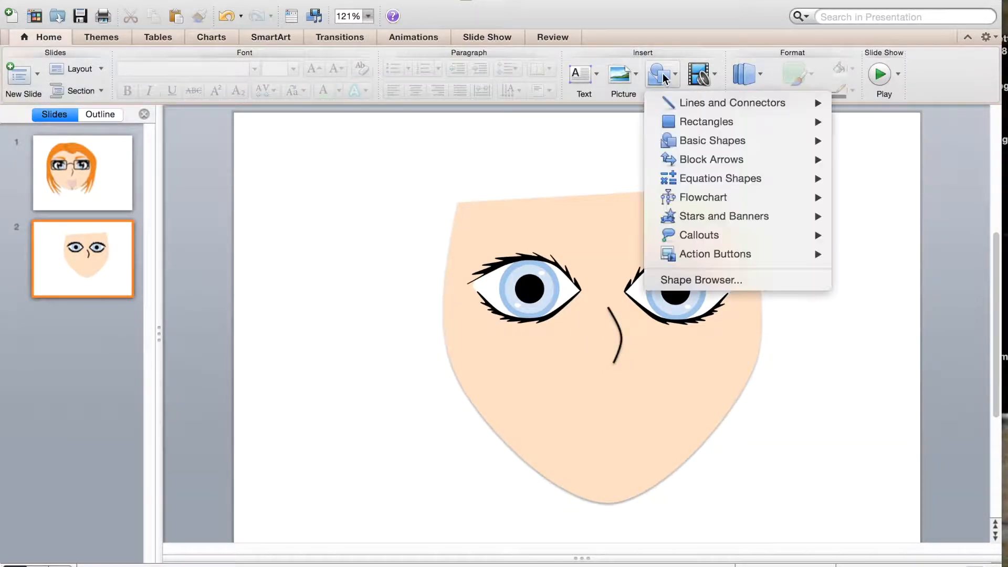
{"action": "mouse_move", "coordinate": [676, 120]}
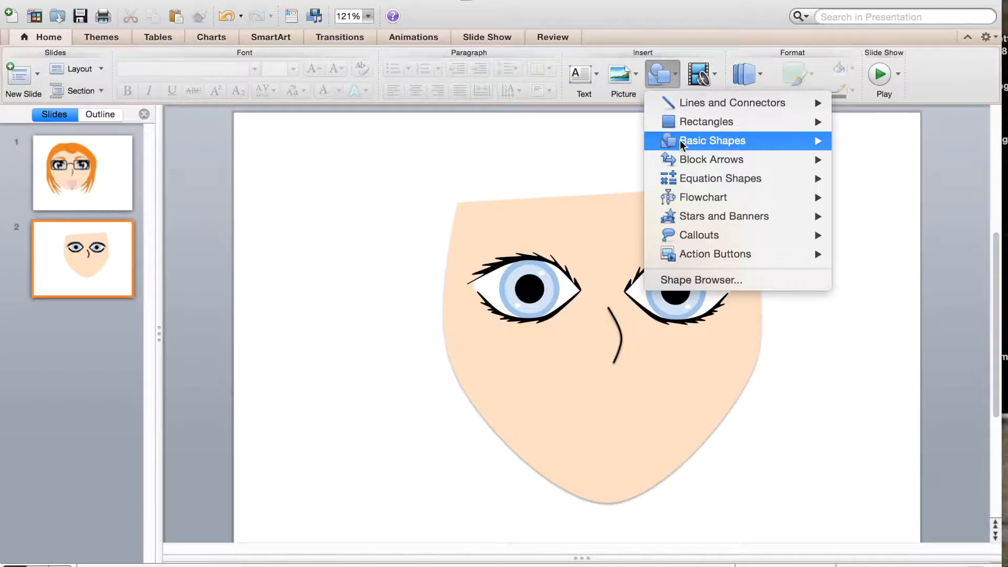
{"action": "mouse_move", "coordinate": [680, 140]}
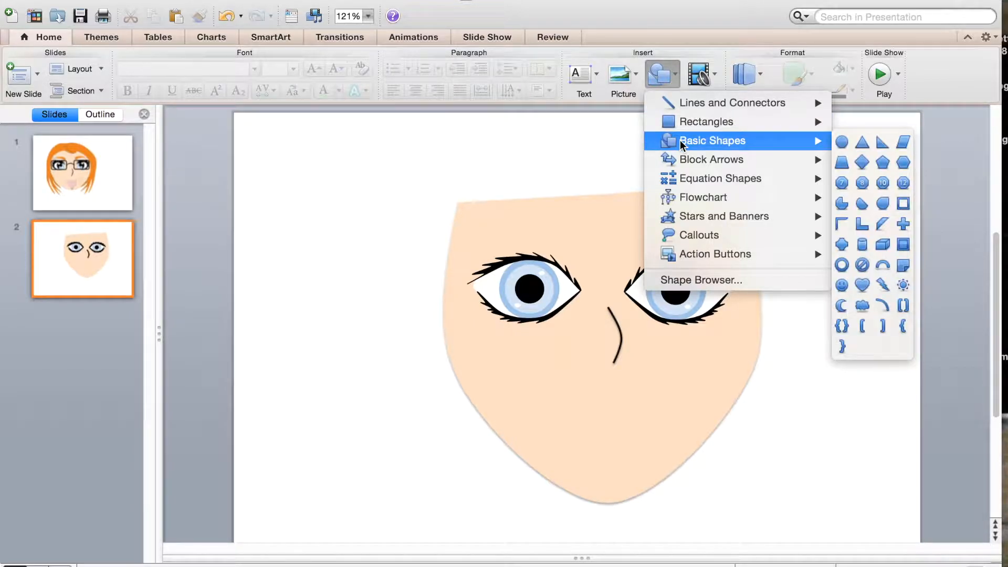
{"action": "left_click", "coordinate": [887, 266]}
{"action": "left_click_drag", "start_coordinate": [570, 406], "coordinate": [646, 480]}
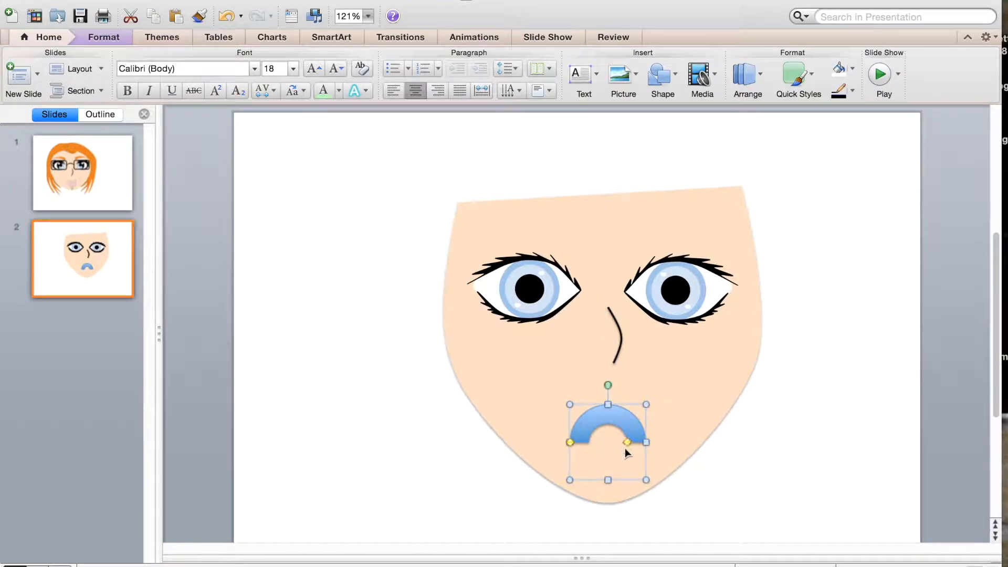
{"action": "left_click_drag", "start_coordinate": [626, 443], "coordinate": [608, 443]}
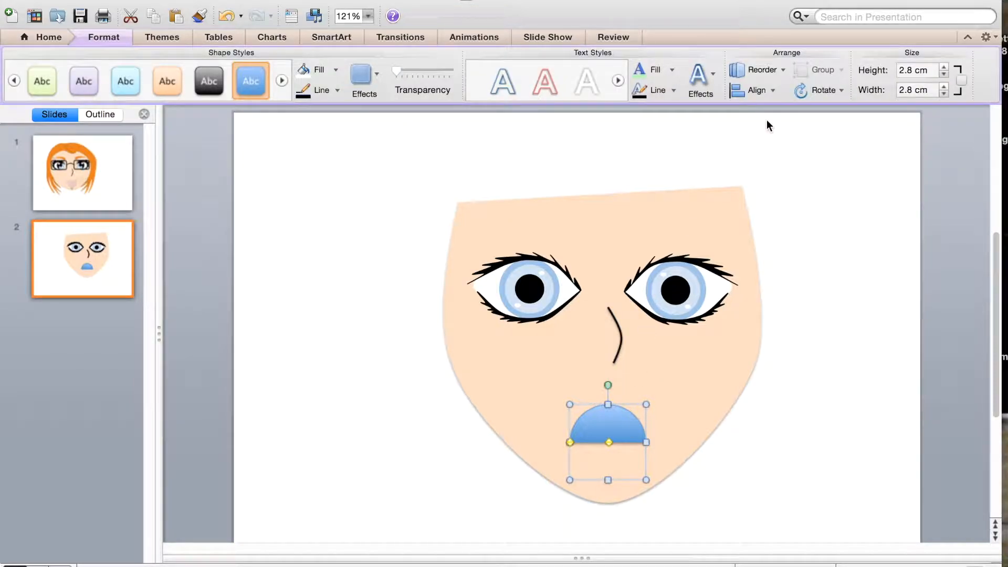
Step: Flip the mouth shape vertically and stretch it upward to make it taller
{"action": "left_click", "coordinate": [809, 90]}
{"action": "left_click", "coordinate": [823, 176]}
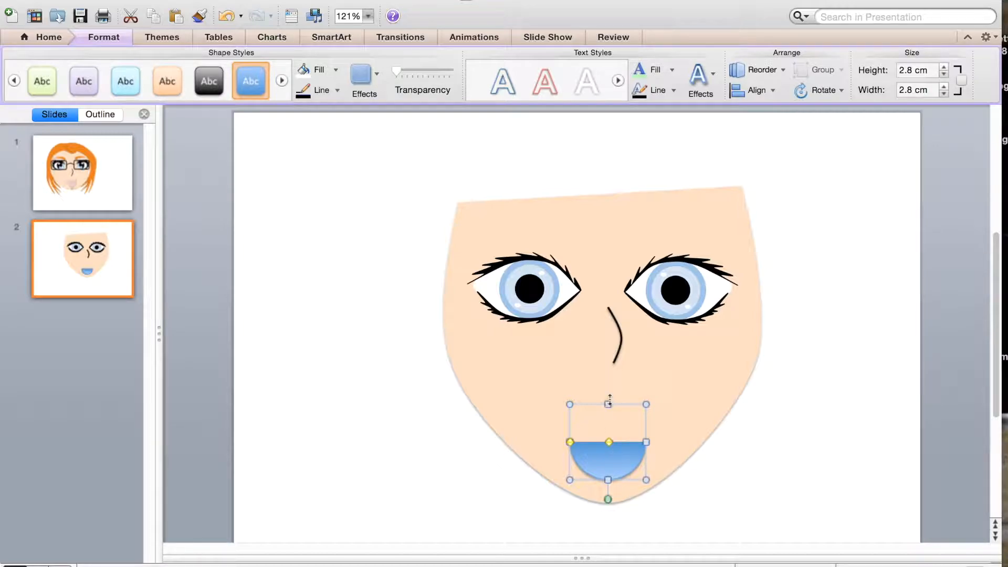
{"action": "left_click_drag", "start_coordinate": [608, 404], "coordinate": [608, 360]}
{"action": "left_click", "coordinate": [739, 420]}
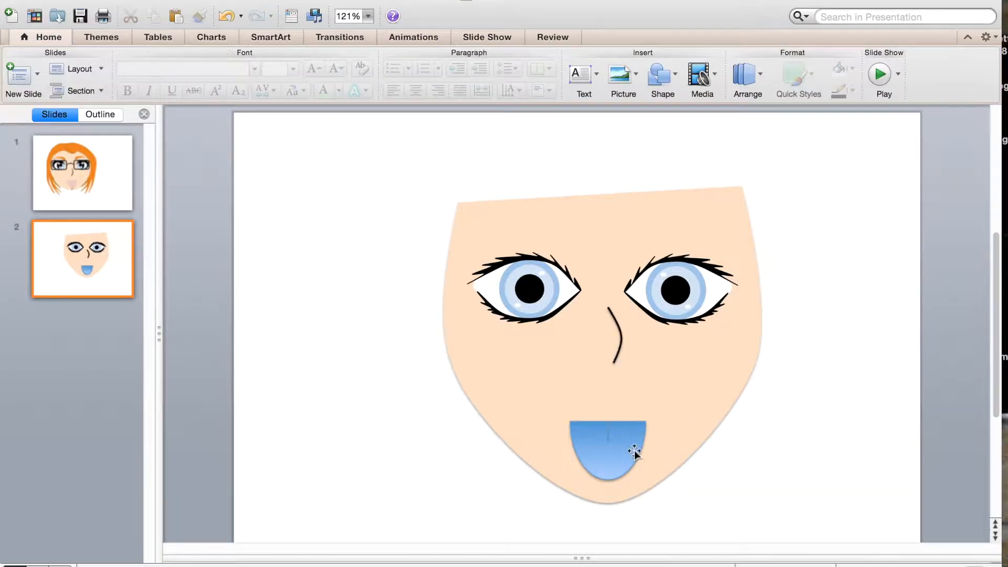
Step: Delete the blue half-circle mouth shape from the face
{"action": "left_click", "coordinate": [627, 451]}
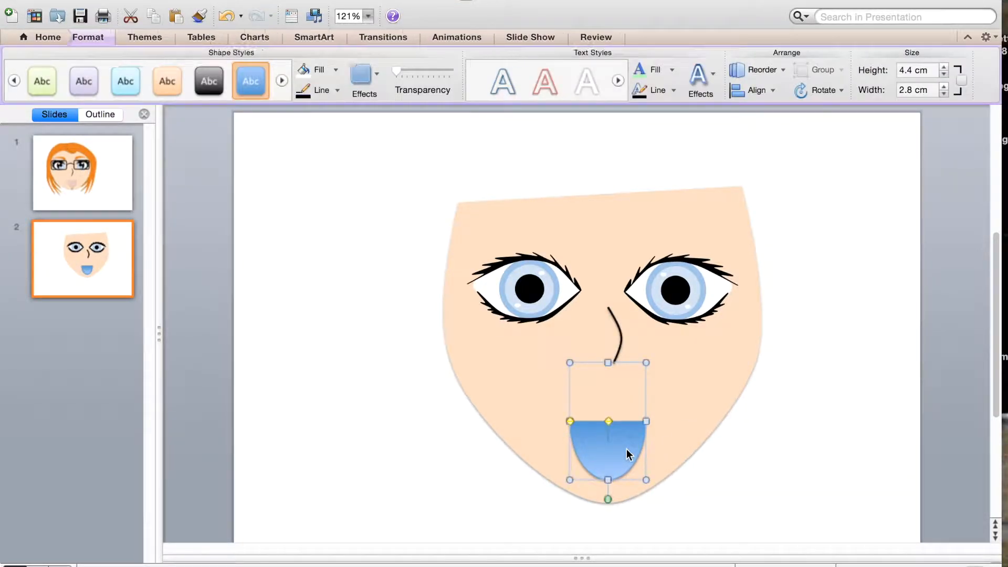
{"action": "key", "text": "Delete"}
{"action": "left_click", "coordinate": [662, 79]}
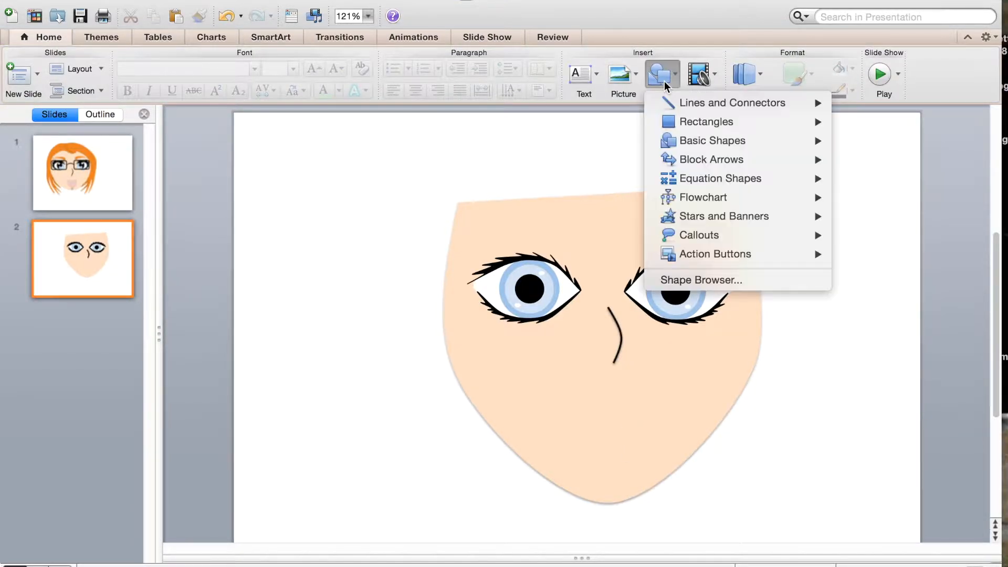
{"action": "mouse_move", "coordinate": [673, 102]}
{"action": "left_click", "coordinate": [863, 143]}
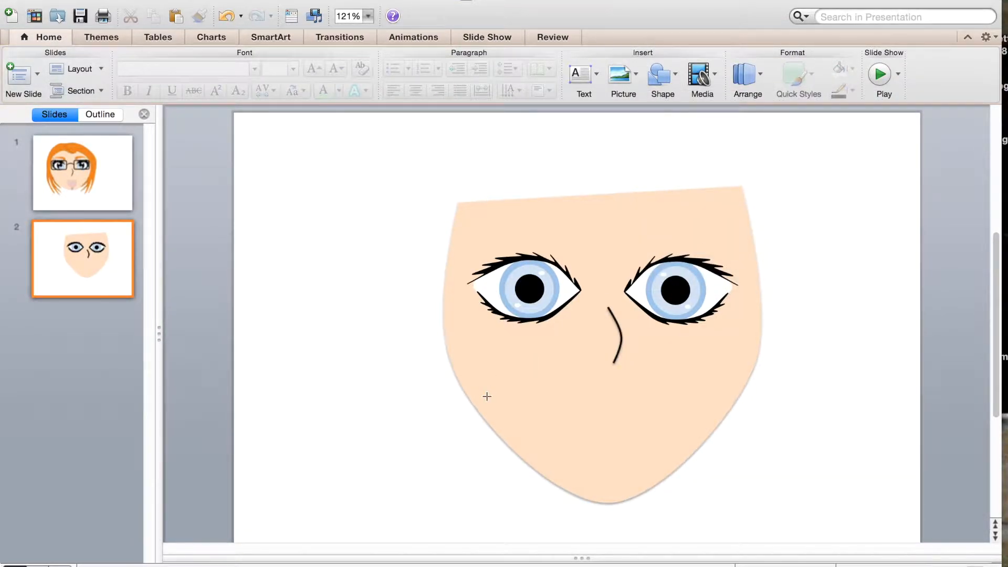
{"action": "left_click", "coordinate": [584, 383]}
{"action": "left_click", "coordinate": [624, 384]}
{"action": "double_click", "coordinate": [661, 406]}
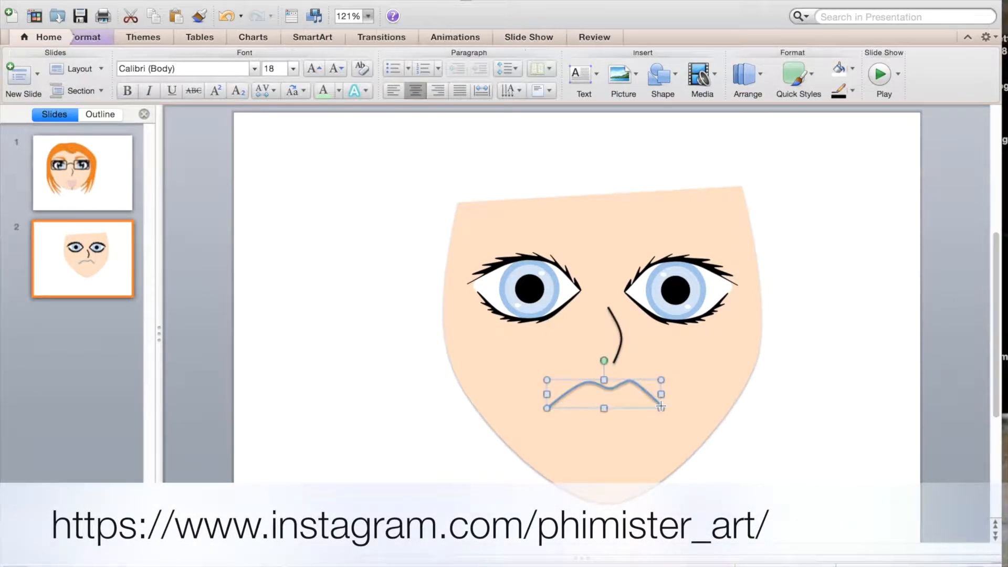
{"action": "key", "text": "Delete"}
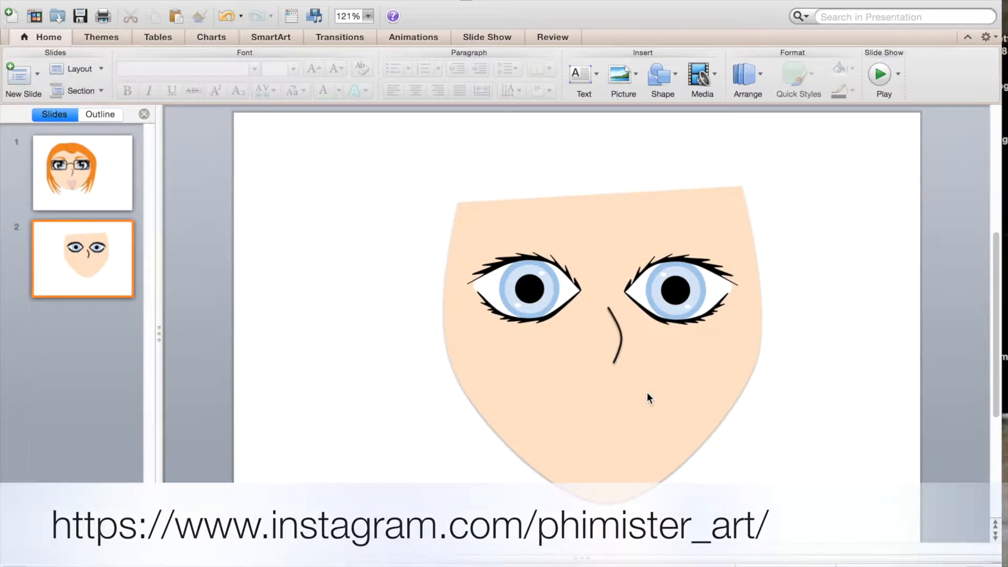
Step: Draw a closed curved smile shape about 4.5 cm wide and 3.3 cm high below the nose
{"action": "left_click", "coordinate": [661, 75]}
{"action": "mouse_move", "coordinate": [673, 117]}
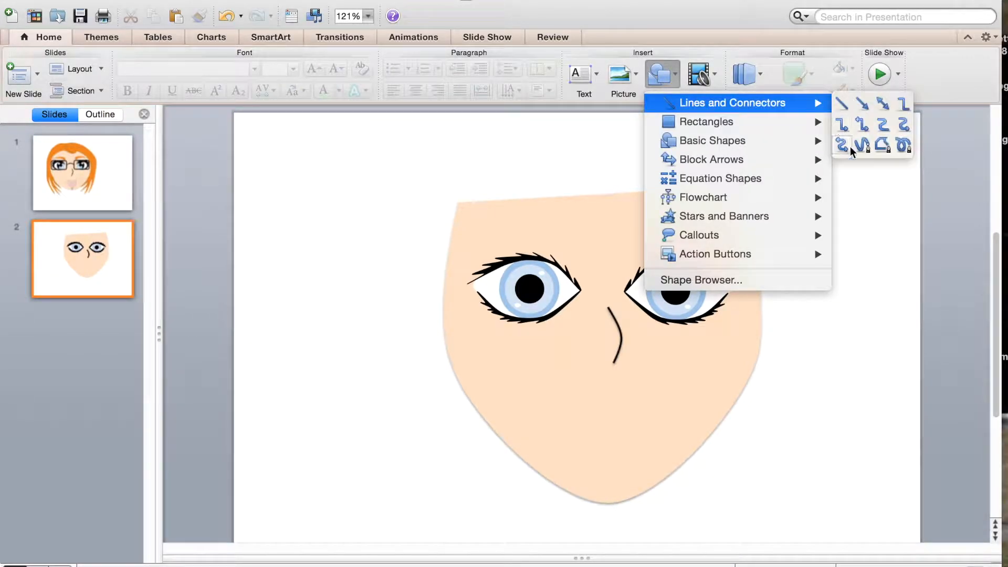
{"action": "left_click", "coordinate": [860, 147]}
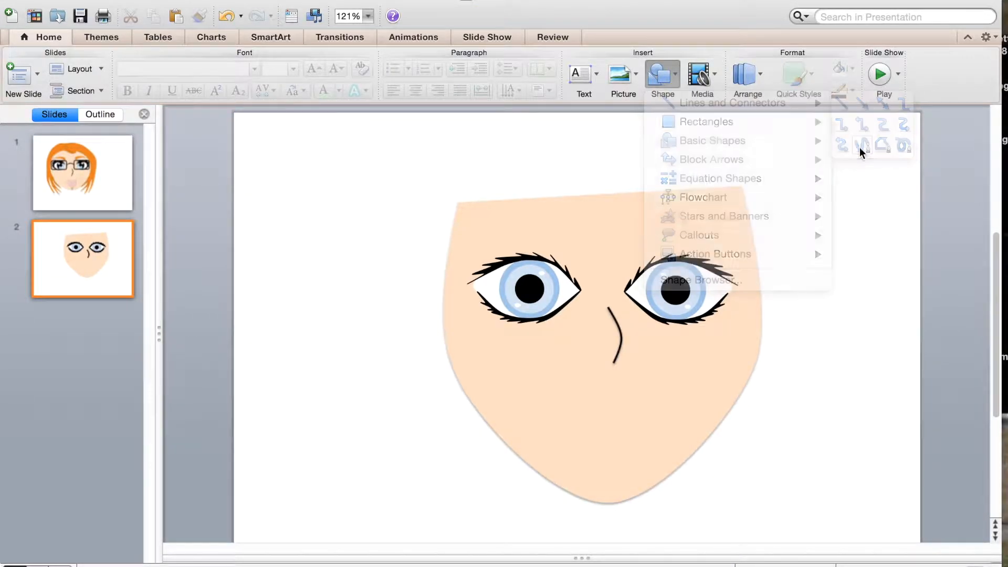
{"action": "left_click", "coordinate": [580, 389]}
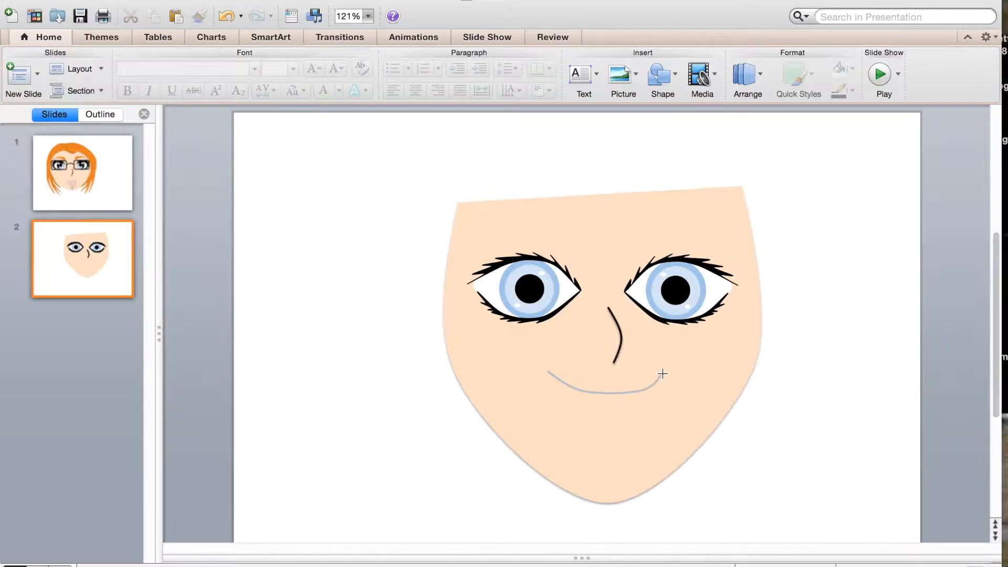
{"action": "left_click", "coordinate": [663, 372]}
{"action": "left_click", "coordinate": [604, 459]}
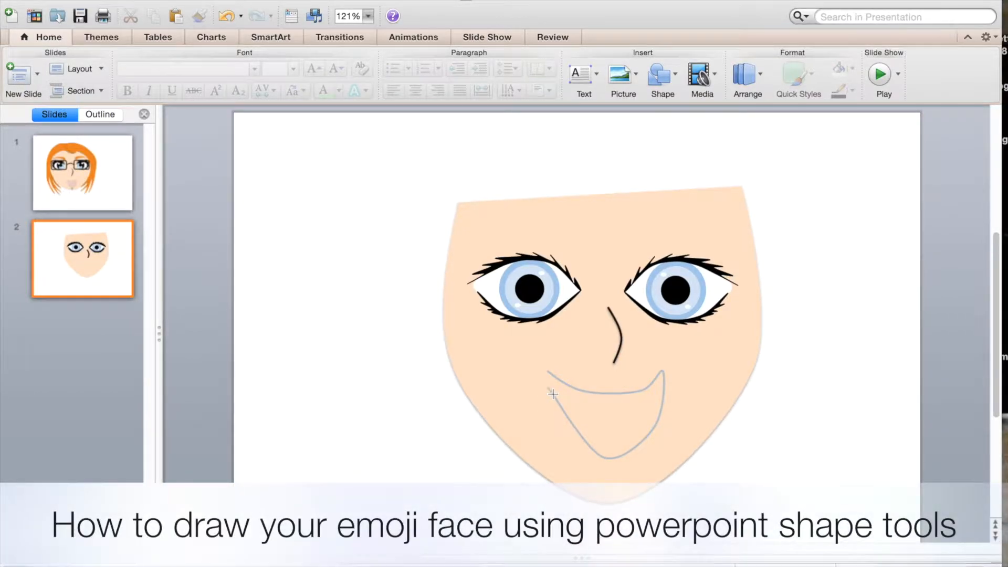
{"action": "left_click", "coordinate": [547, 372]}
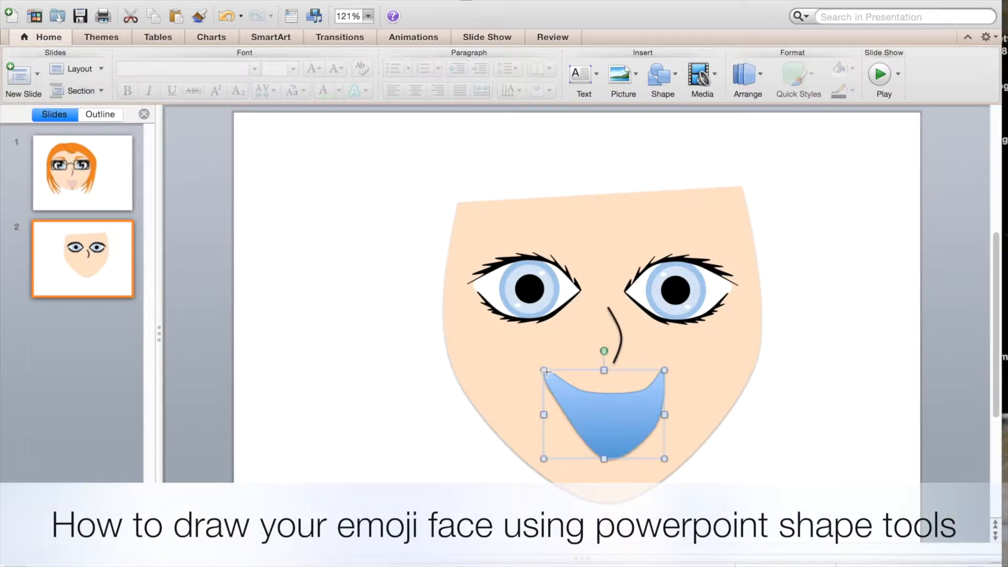
Step: Fill the smile shape with the palest pink theme tint and remove its outline and shadow
{"action": "left_click", "coordinate": [320, 74]}
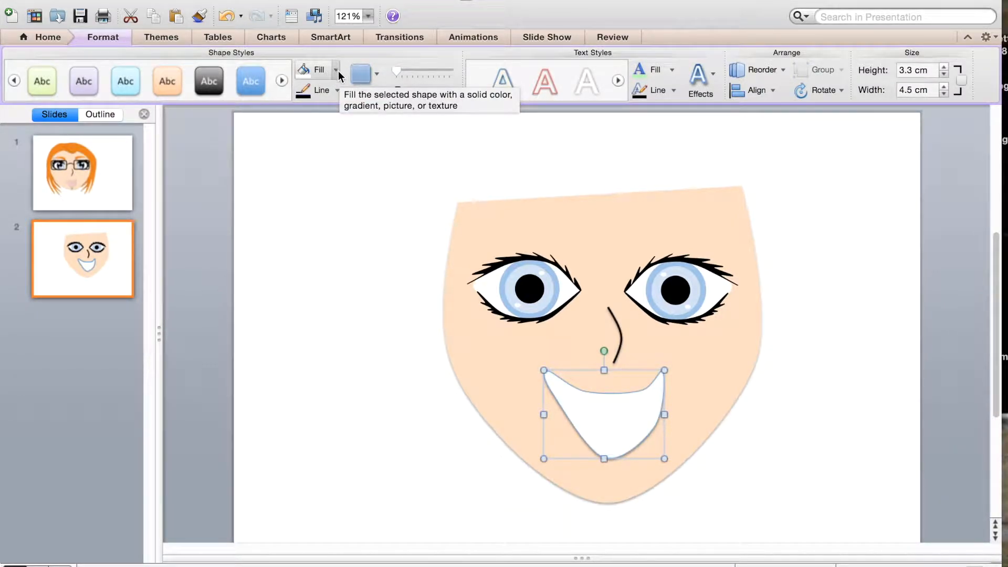
{"action": "left_click", "coordinate": [338, 70]}
{"action": "left_click", "coordinate": [356, 138]}
{"action": "left_click", "coordinate": [337, 90]}
{"action": "left_click", "coordinate": [333, 114]}
{"action": "left_click", "coordinate": [362, 72]}
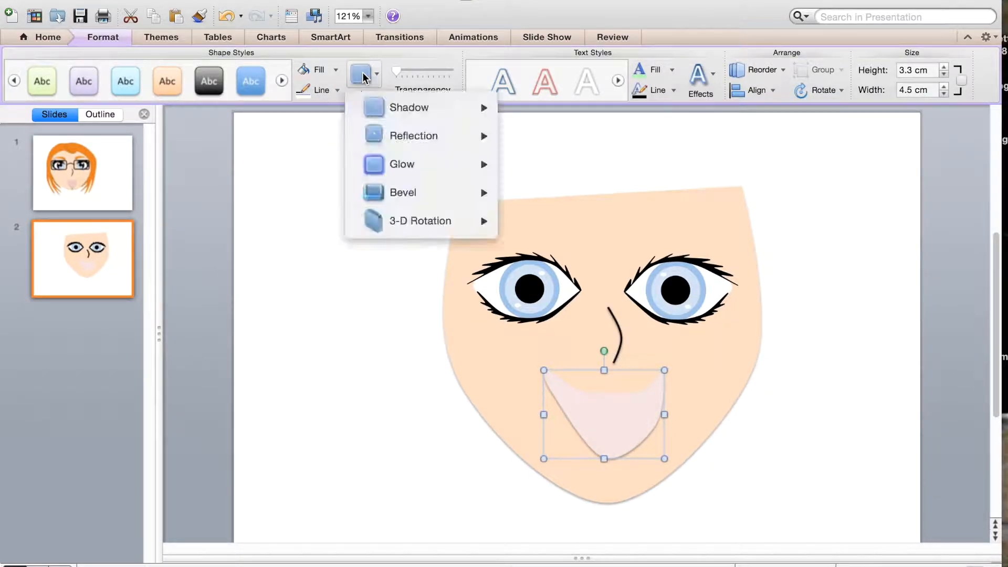
{"action": "mouse_move", "coordinate": [373, 99]}
{"action": "left_click", "coordinate": [557, 512]}
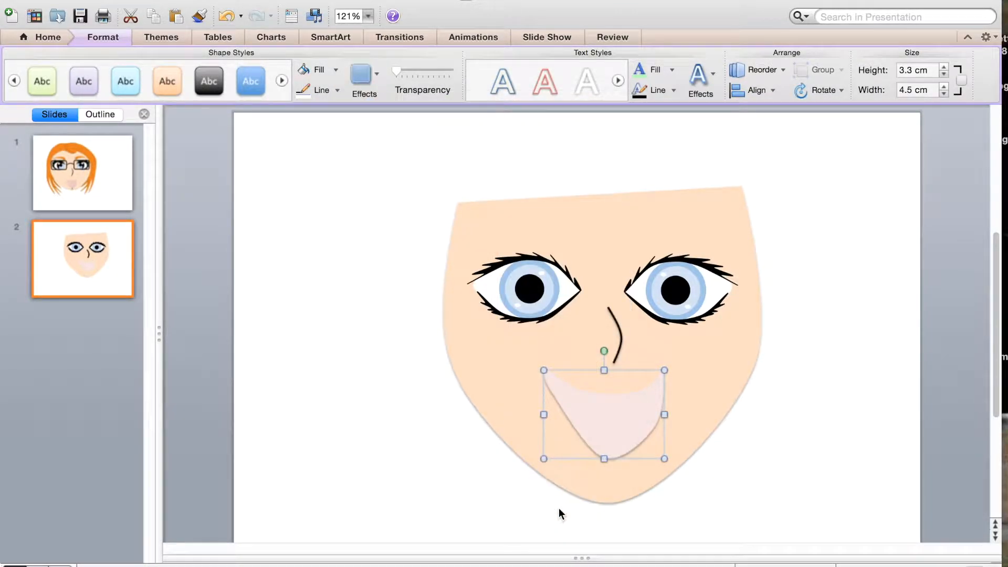
{"action": "left_click", "coordinate": [405, 462]}
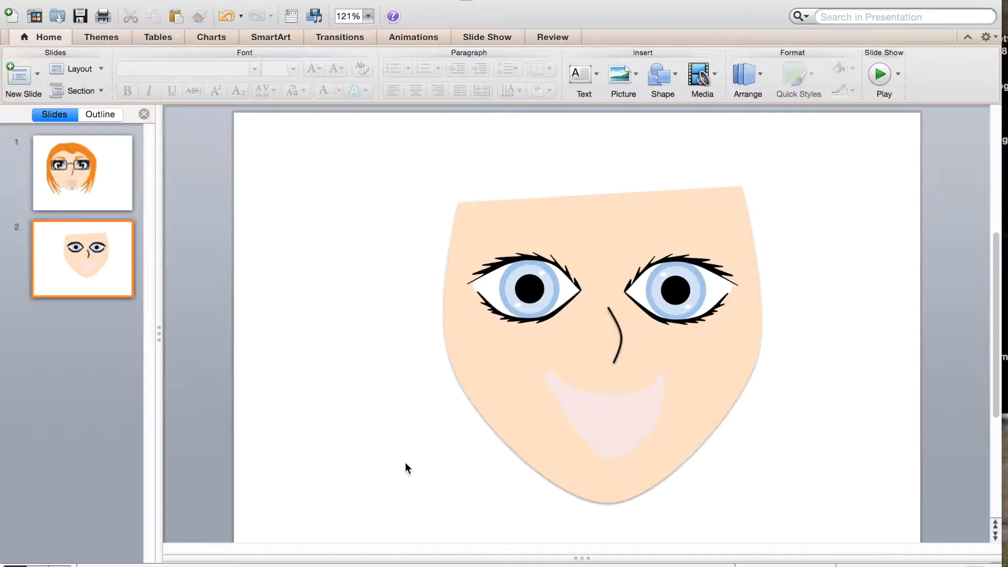
Step: Change the mouth's fill to a slightly darker pink and move the mouth slightly down
{"action": "left_click", "coordinate": [602, 401]}
{"action": "left_click", "coordinate": [334, 73]}
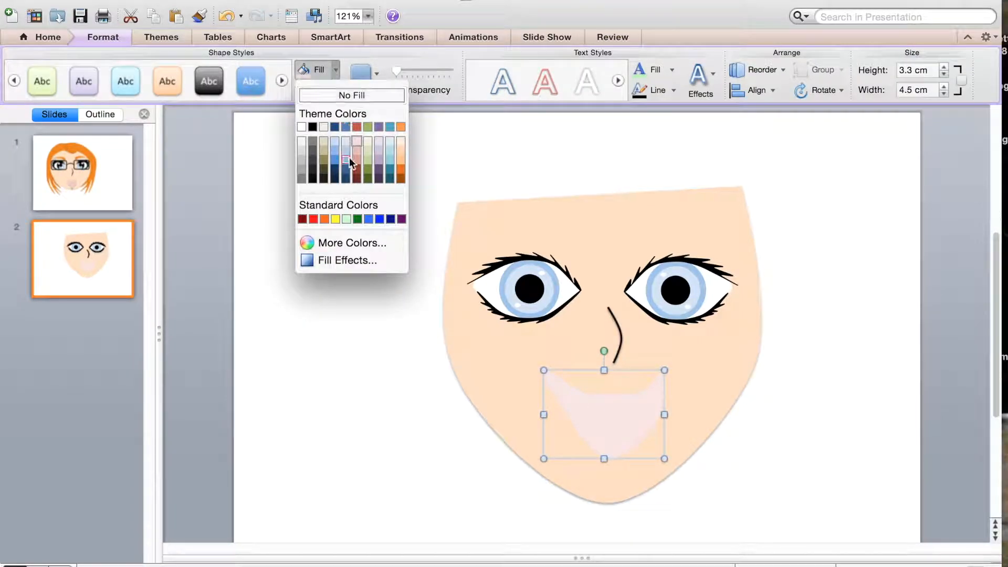
{"action": "left_click", "coordinate": [351, 154]}
{"action": "left_click", "coordinate": [366, 329]}
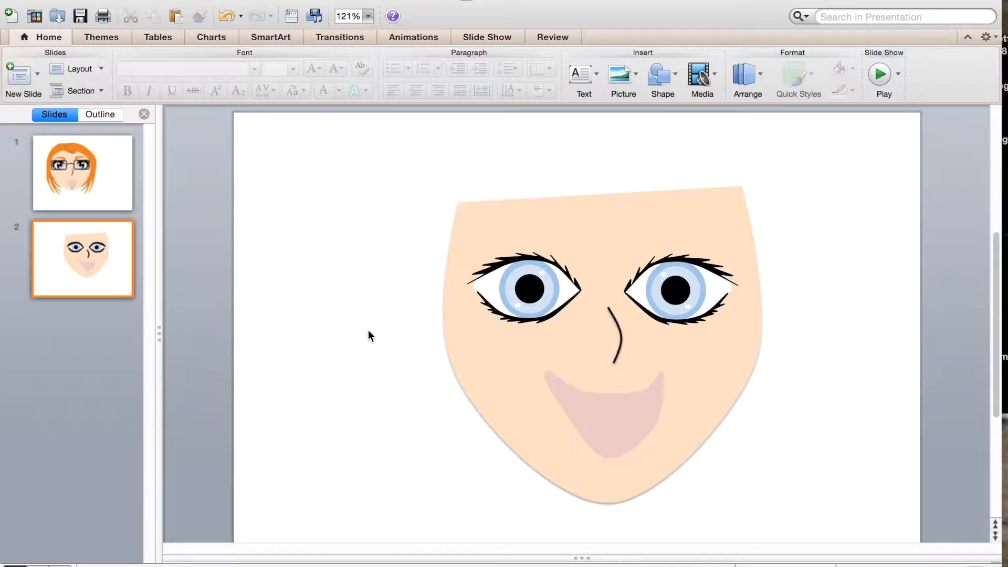
{"action": "left_click", "coordinate": [619, 423]}
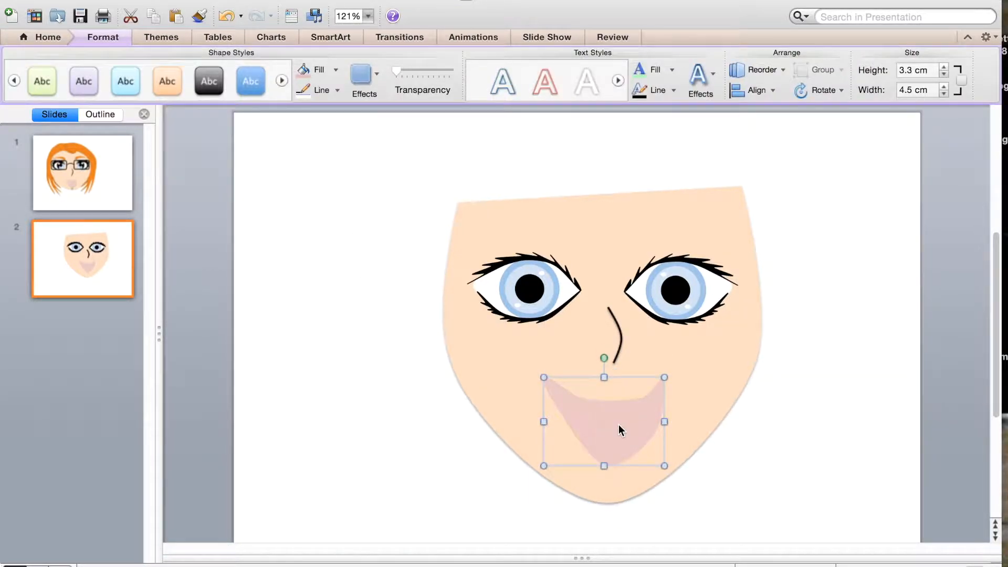
{"action": "left_click", "coordinate": [421, 424]}
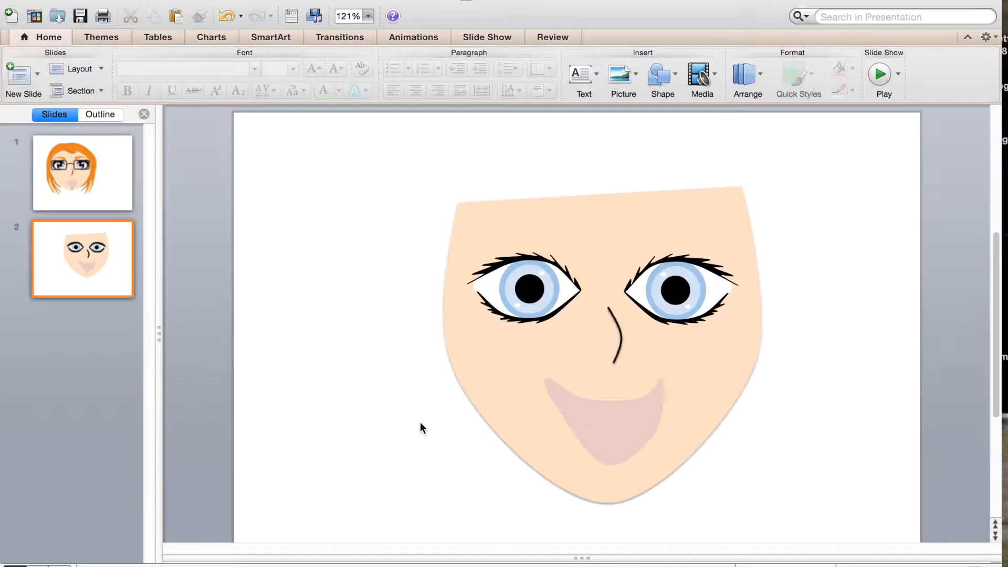
Step: Draw a closed curved eyebrow about 3.3 cm wide and 0.9 cm high above the right-hand eye
{"action": "left_click", "coordinate": [639, 86]}
{"action": "left_click", "coordinate": [640, 86]}
{"action": "left_click", "coordinate": [660, 81]}
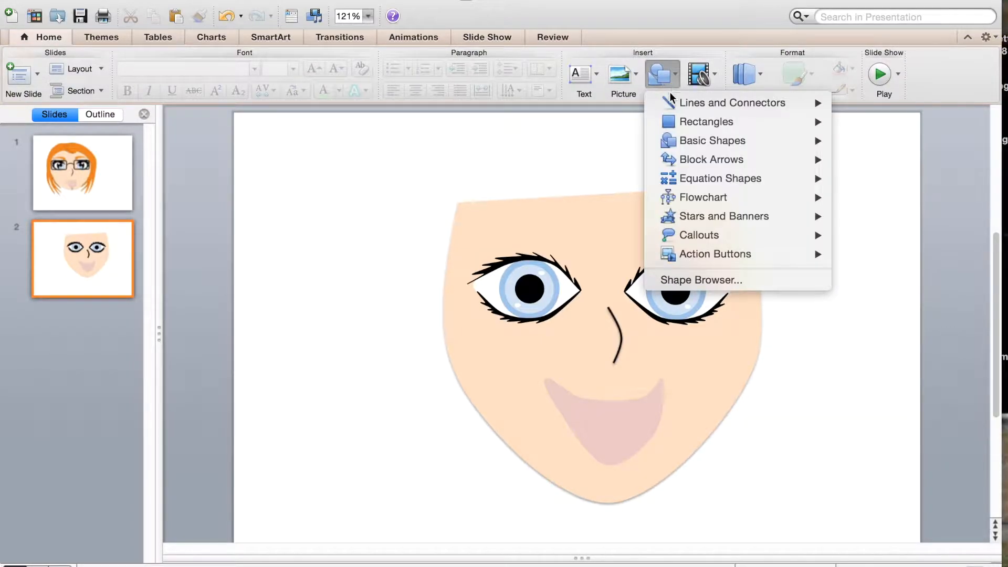
{"action": "mouse_move", "coordinate": [819, 103]}
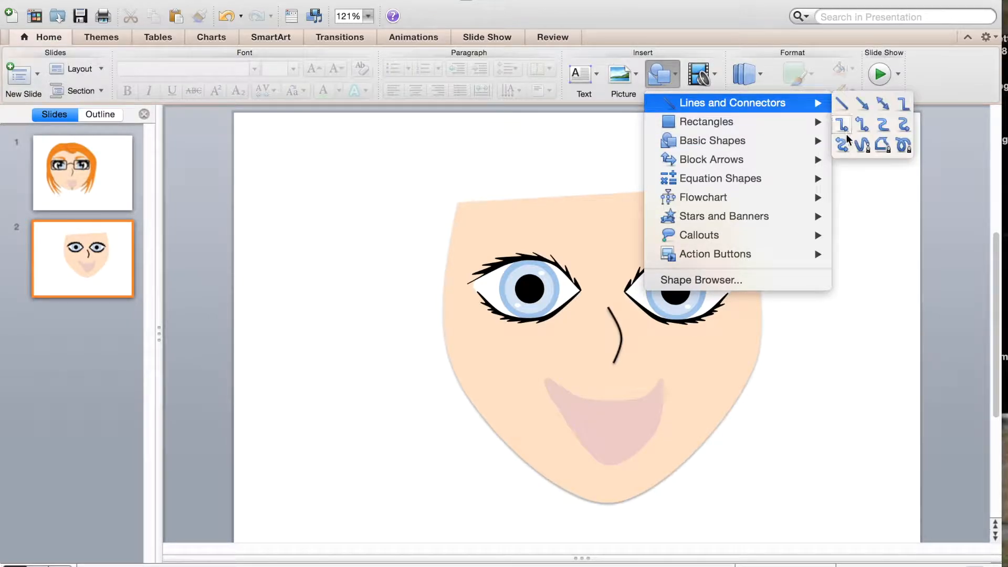
{"action": "left_click", "coordinate": [858, 145]}
{"action": "mouse_move", "coordinate": [649, 224]}
{"action": "left_mouse_down"}
{"action": "mouse_move", "coordinate": [719, 242]}
{"action": "mouse_move", "coordinate": [711, 227]}
{"action": "mouse_move", "coordinate": [717, 244]}
{"action": "mouse_move", "coordinate": [649, 236]}
{"action": "mouse_move", "coordinate": [626, 245]}
{"action": "left_mouse_up"}
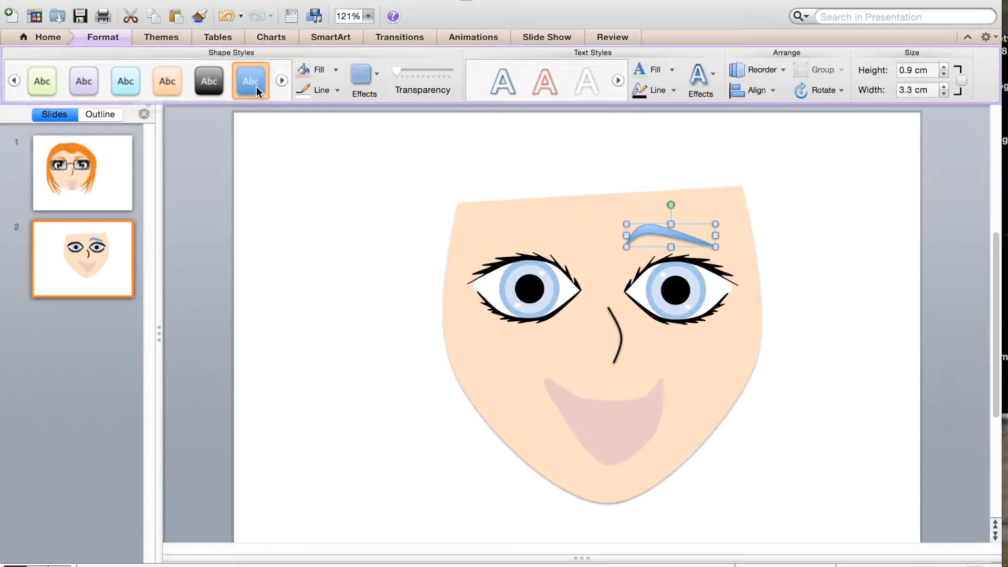
Step: Fill the eyebrow with a light orange tint and remove its outline and shadow
{"action": "left_click", "coordinate": [337, 66]}
{"action": "left_click", "coordinate": [400, 159]}
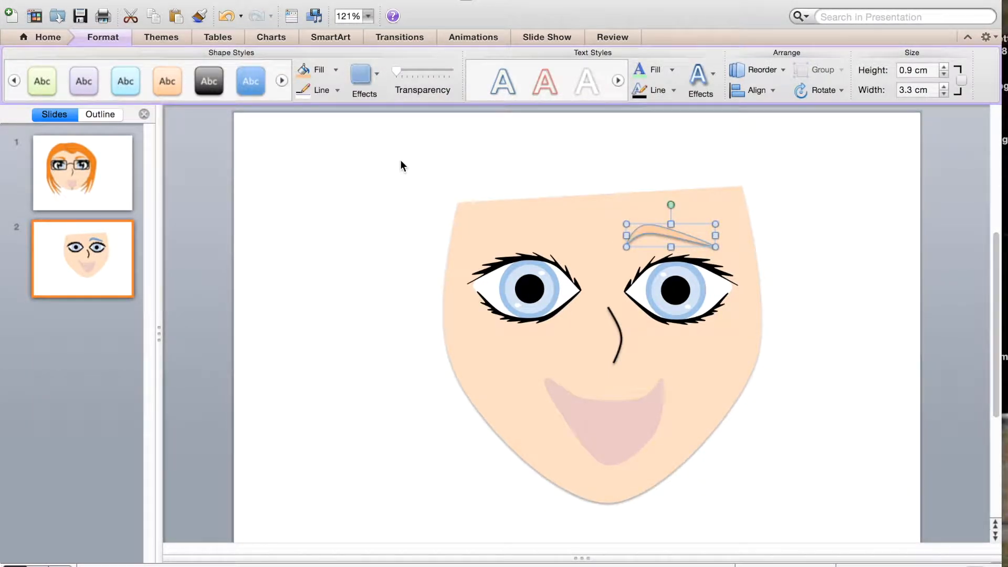
{"action": "left_click", "coordinate": [337, 90]}
{"action": "left_click", "coordinate": [347, 114]}
{"action": "left_click", "coordinate": [362, 76]}
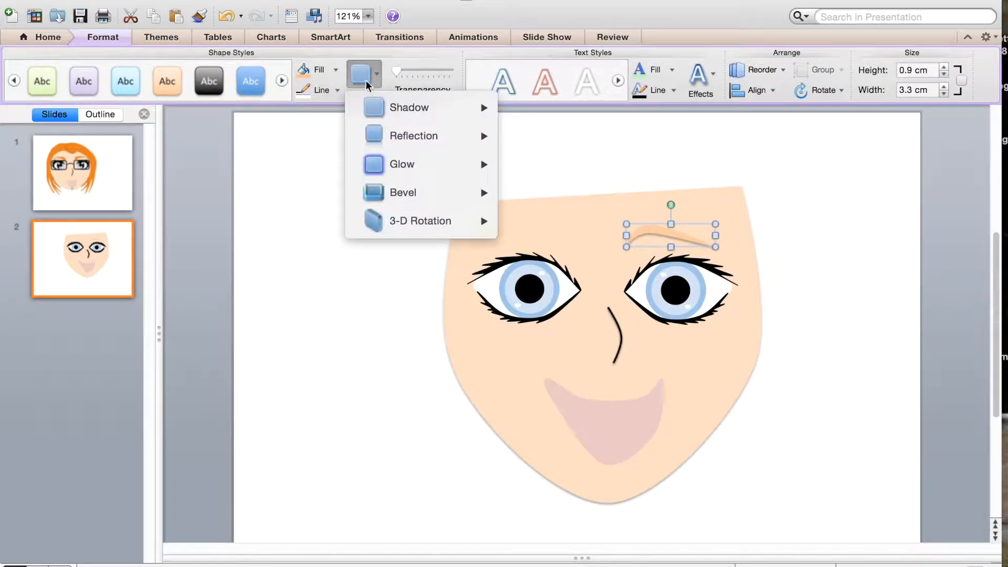
{"action": "mouse_move", "coordinate": [377, 107]}
{"action": "left_click", "coordinate": [551, 510]}
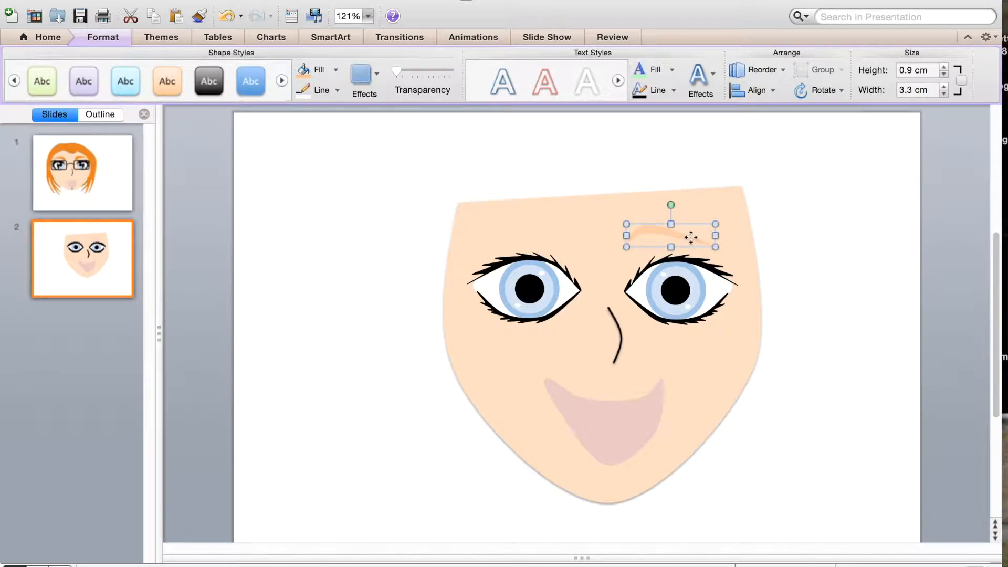
Step: Nudge the eyebrow to the right over the eye and change its fill to the full orange theme color
{"action": "key", "text": "Right"}
{"action": "key", "text": "Right"}
{"action": "key", "text": "Right"}
{"action": "key", "text": "Right"}
{"action": "key", "text": "Right"}
{"action": "key", "text": "Right"}
{"action": "key", "text": "Right"}
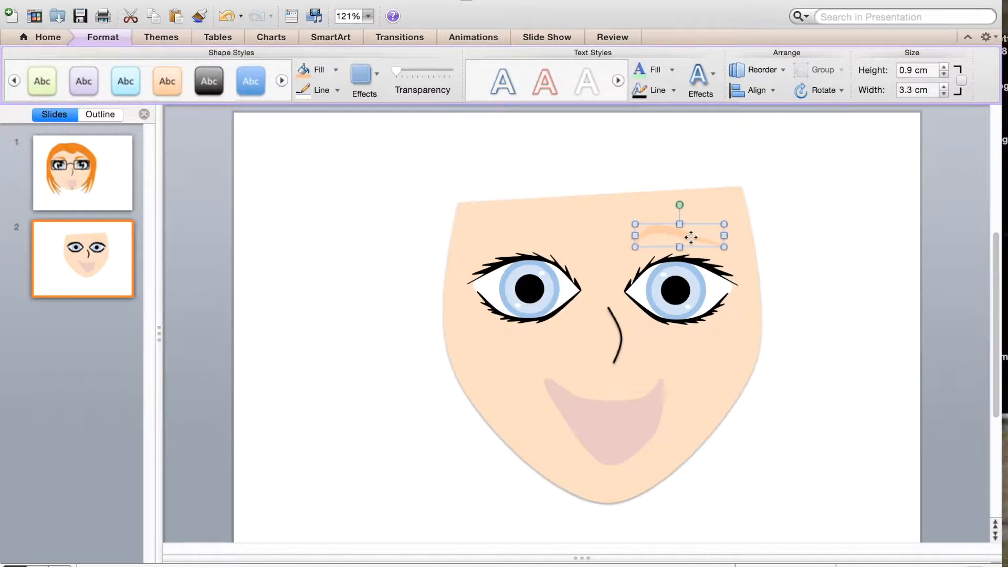
{"action": "left_click", "coordinate": [334, 71]}
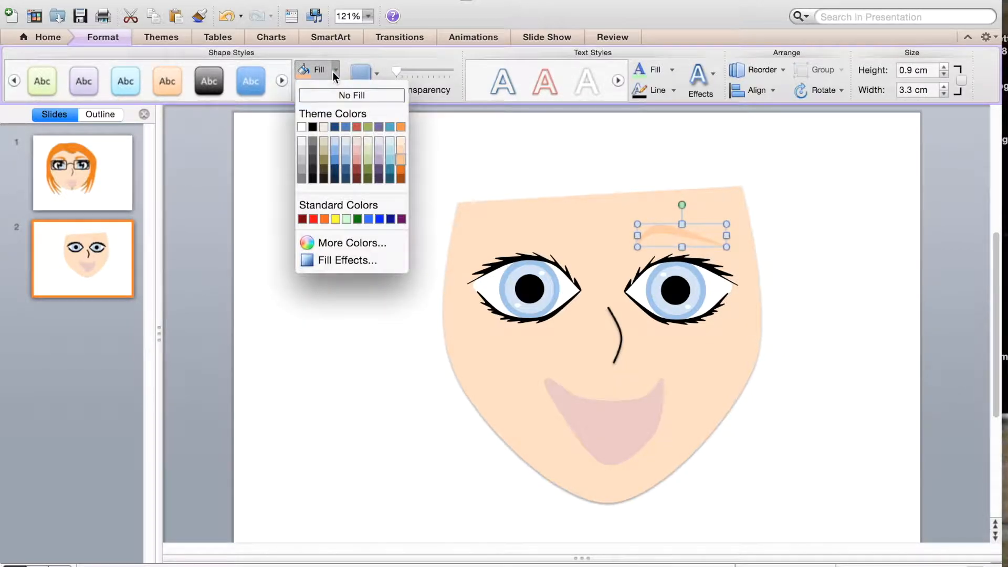
{"action": "left_click", "coordinate": [401, 128]}
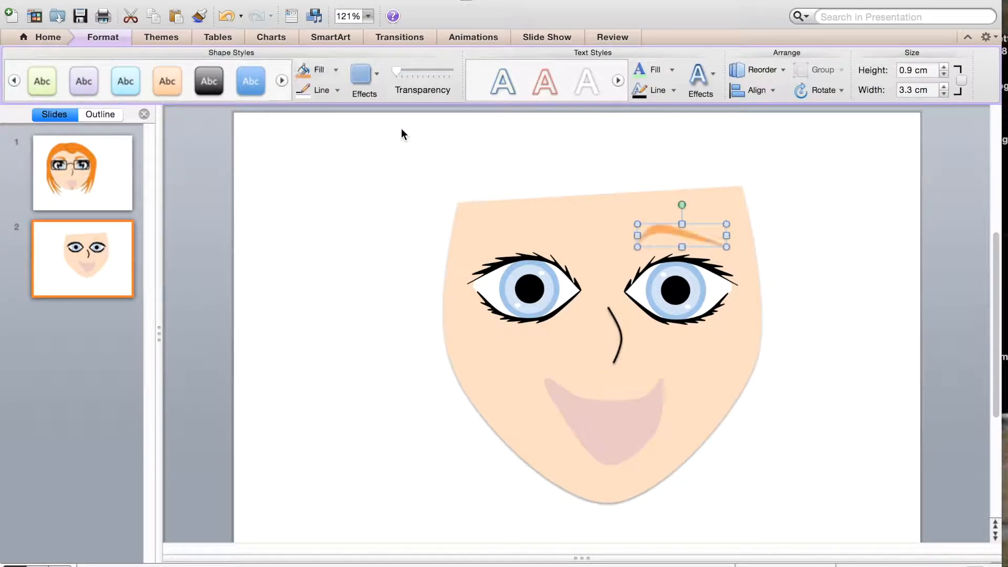
{"action": "left_click", "coordinate": [835, 281]}
Step: Duplicate the eyebrow, flip the copy horizontally and place it above the left-hand eye, level with the original
{"action": "left_click", "coordinate": [665, 228]}
{"action": "key", "text": "super+d"}
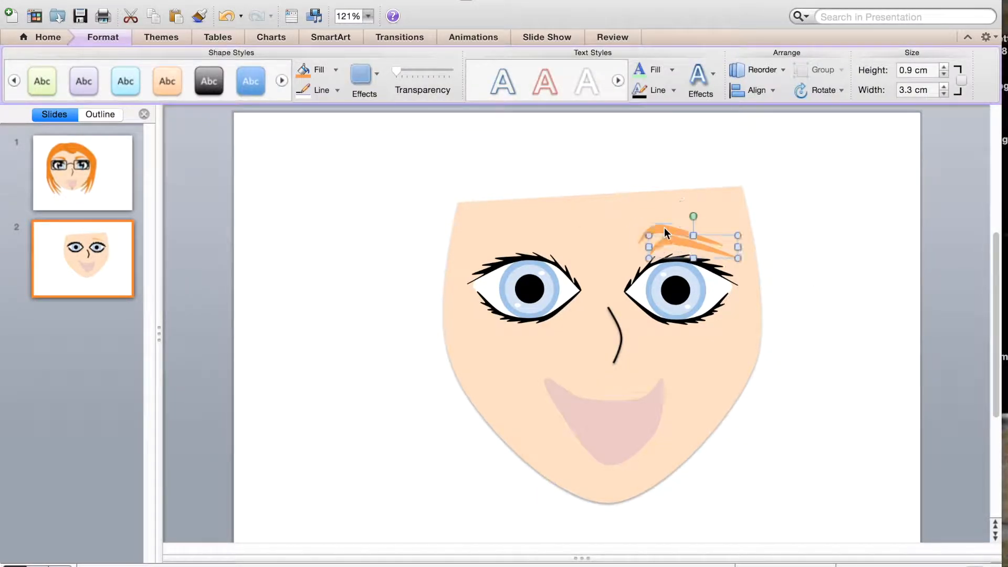
{"action": "left_click_drag", "start_coordinate": [647, 234], "coordinate": [515, 210]}
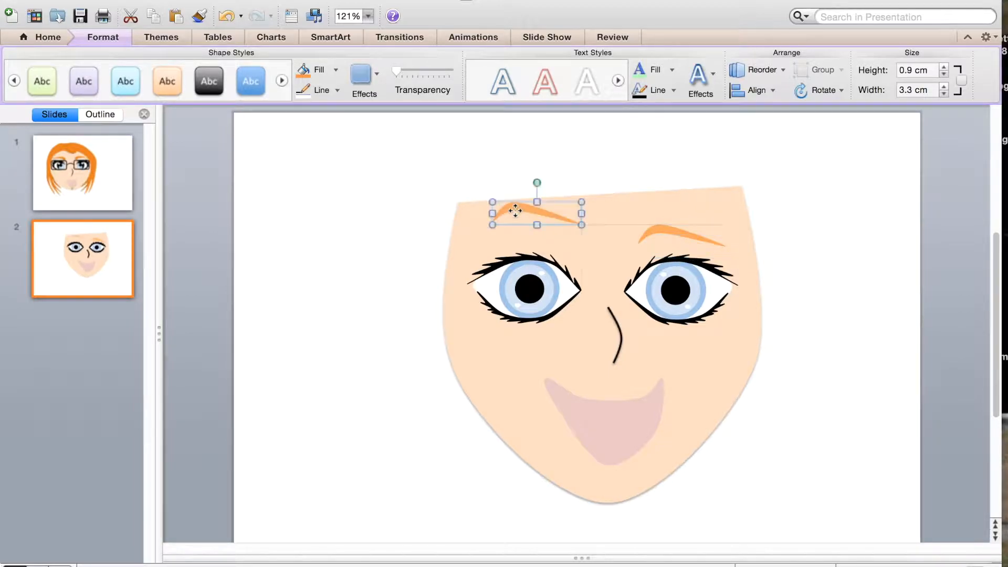
{"action": "left_click", "coordinate": [841, 95]}
{"action": "left_click", "coordinate": [836, 175]}
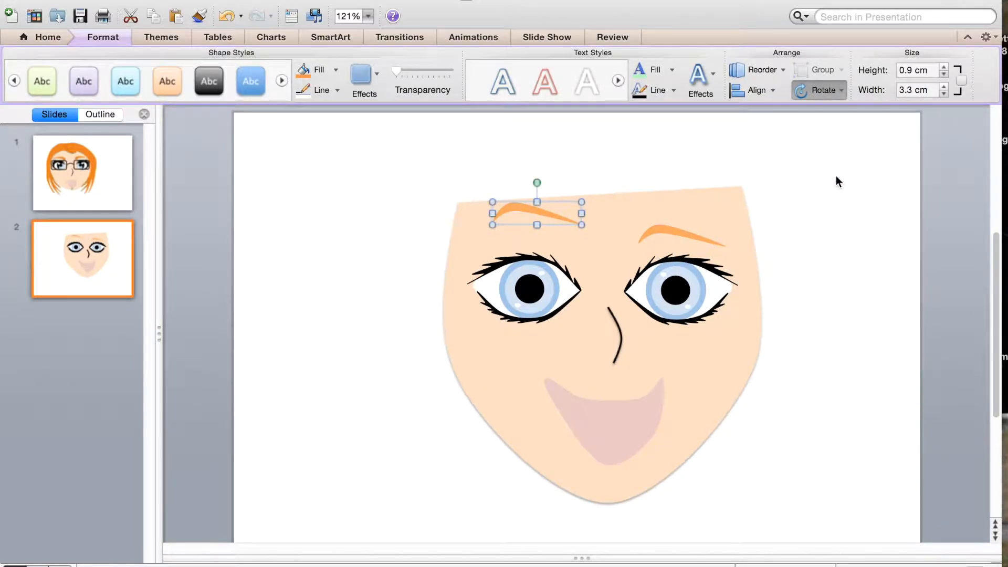
{"action": "left_click_drag", "start_coordinate": [569, 207], "coordinate": [549, 231]}
{"action": "left_click", "coordinate": [898, 255]}
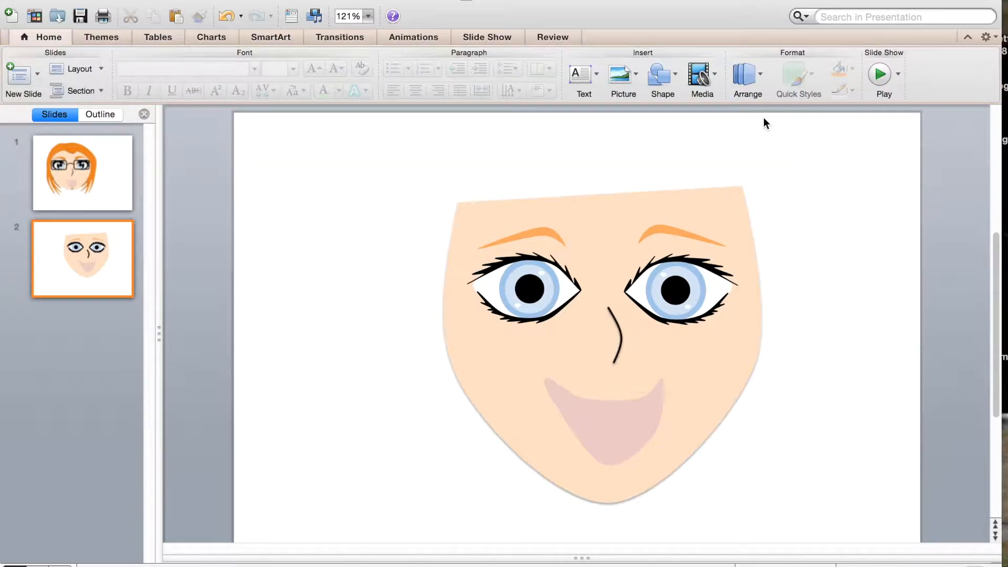
Step: Draw a curved hair outline around the top of the head, with a fringe across the forehead and jagged strands at both temples
{"action": "left_click", "coordinate": [636, 74]}
{"action": "left_click", "coordinate": [657, 79]}
{"action": "left_click", "coordinate": [656, 80]}
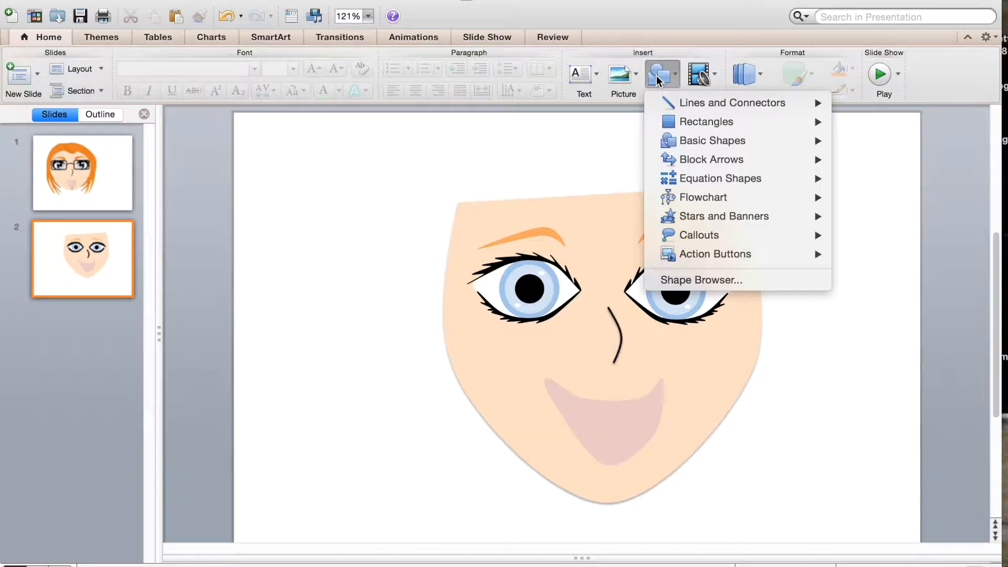
{"action": "mouse_move", "coordinate": [674, 101]}
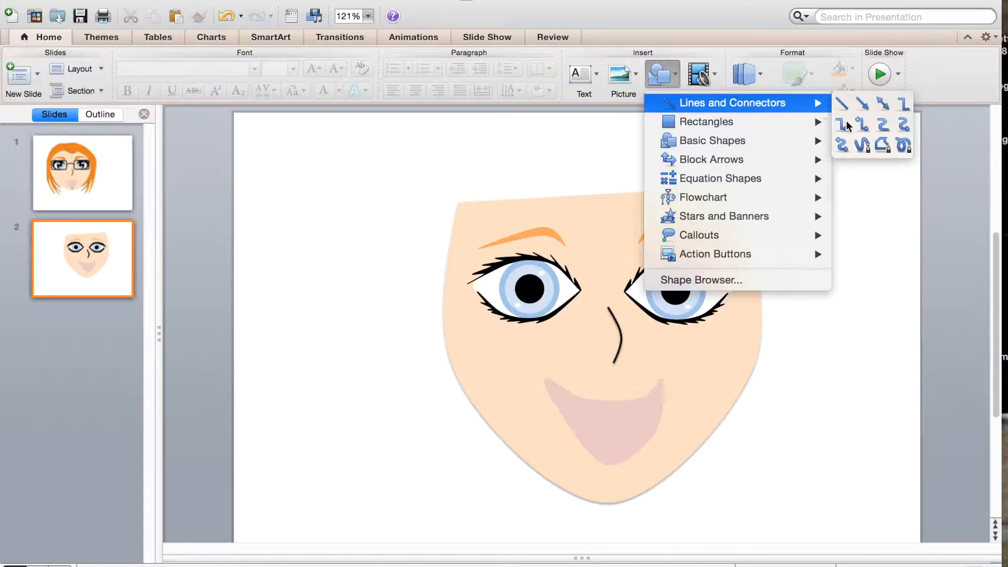
{"action": "left_click", "coordinate": [862, 144]}
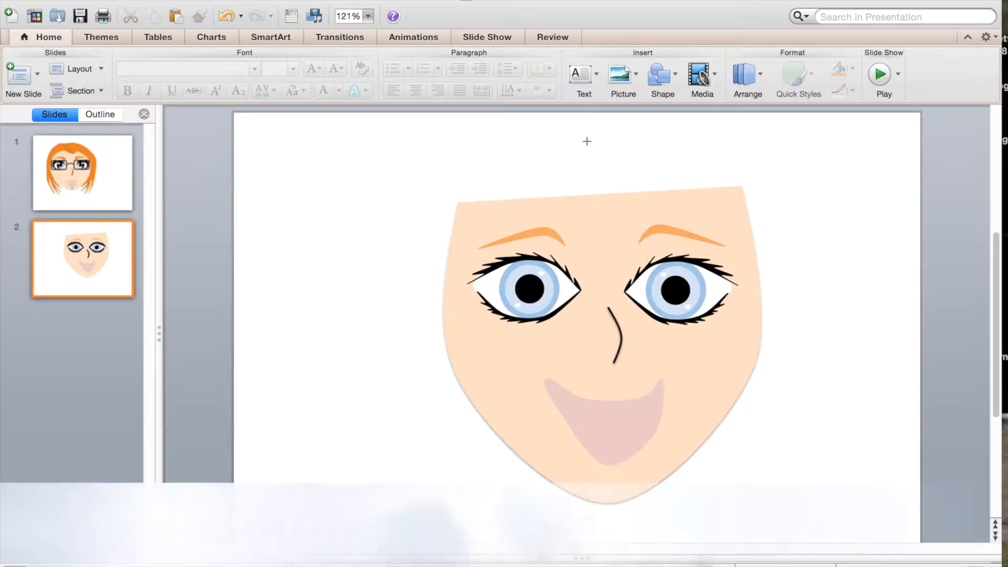
{"action": "mouse_move", "coordinate": [586, 139]}
{"action": "left_mouse_down"}
{"action": "mouse_move", "coordinate": [540, 138]}
{"action": "mouse_move", "coordinate": [458, 174]}
{"action": "mouse_move", "coordinate": [432, 327]}
{"action": "mouse_move", "coordinate": [444, 273]}
{"action": "mouse_move", "coordinate": [481, 215]}
{"action": "mouse_move", "coordinate": [552, 200]}
{"action": "mouse_move", "coordinate": [671, 205]}
{"action": "mouse_move", "coordinate": [722, 224]}
{"action": "mouse_move", "coordinate": [740, 263]}
{"action": "mouse_move", "coordinate": [735, 227]}
{"action": "mouse_move", "coordinate": [761, 322]}
{"action": "mouse_move", "coordinate": [773, 286]}
{"action": "mouse_move", "coordinate": [742, 170]}
{"action": "mouse_move", "coordinate": [756, 176]}
{"action": "mouse_move", "coordinate": [772, 214]}
{"action": "mouse_move", "coordinate": [767, 198]}
{"action": "mouse_move", "coordinate": [679, 141]}
{"action": "mouse_move", "coordinate": [579, 140]}
{"action": "left_mouse_up"}
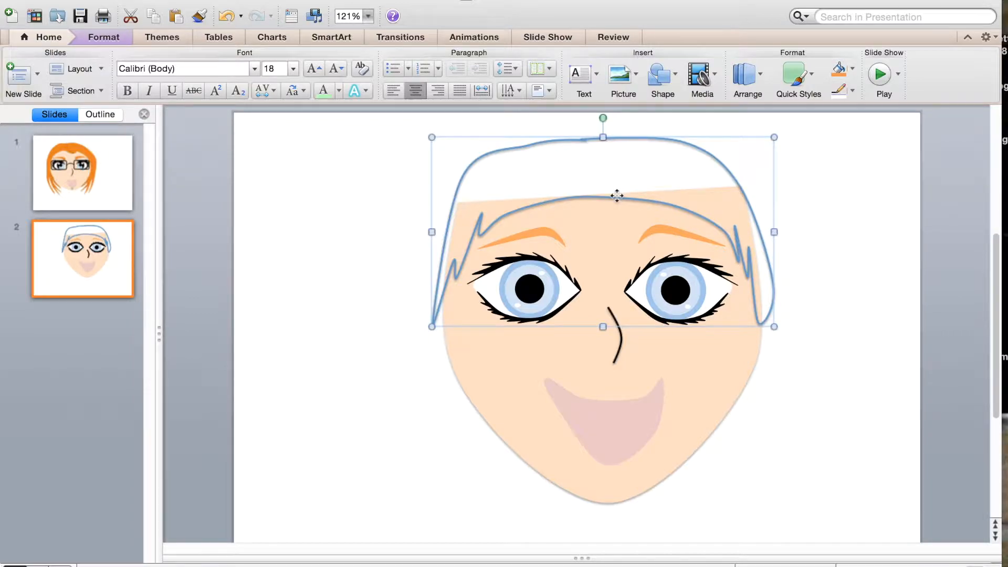
Step: Fill the front hair shape with orange, remove its outline and shadow, and shift it slightly down over the forehead
{"action": "left_click", "coordinate": [310, 69]}
{"action": "left_click", "coordinate": [337, 87]}
{"action": "left_click", "coordinate": [357, 115]}
{"action": "left_click", "coordinate": [361, 78]}
{"action": "mouse_move", "coordinate": [391, 110]}
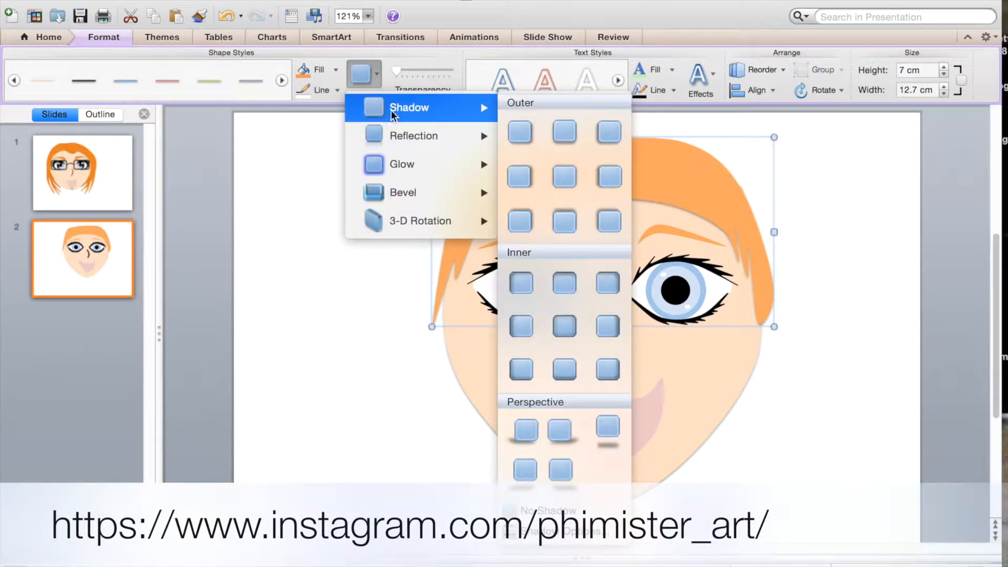
{"action": "left_click", "coordinate": [565, 508]}
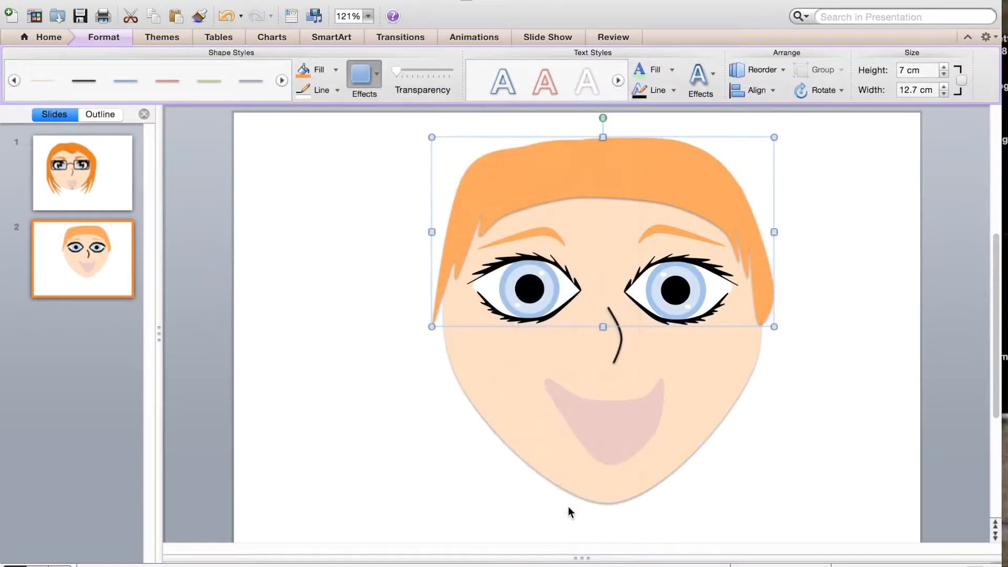
{"action": "left_click", "coordinate": [852, 297]}
{"action": "left_click_drag", "start_coordinate": [698, 188], "coordinate": [697, 197]}
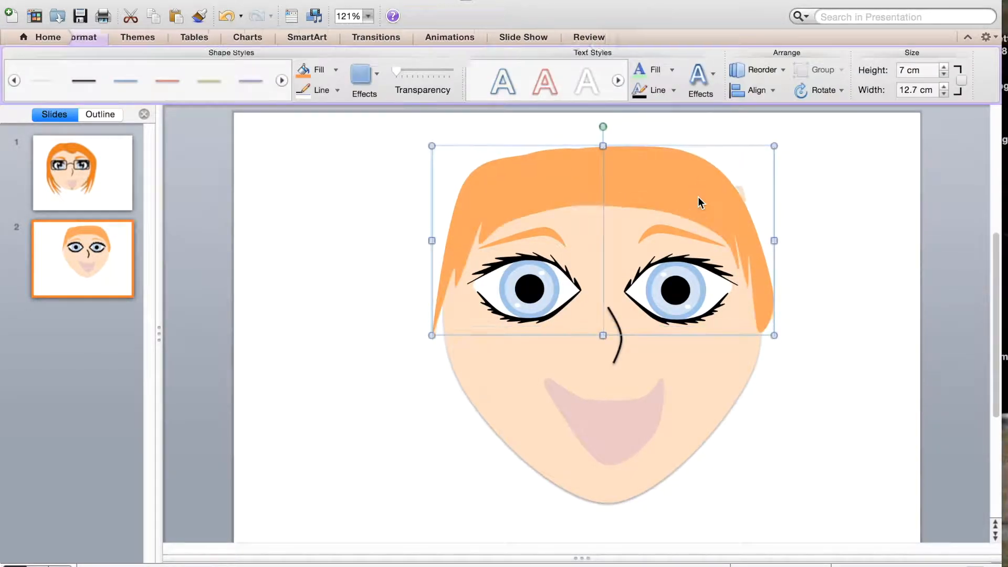
{"action": "left_click", "coordinate": [799, 181]}
Step: Draw a closed curve around the whole head, about 12.9 cm high and 13.5 cm wide, with jagged hair strands below the cheeks and chin
{"action": "left_click", "coordinate": [659, 75]}
{"action": "mouse_move", "coordinate": [700, 122]}
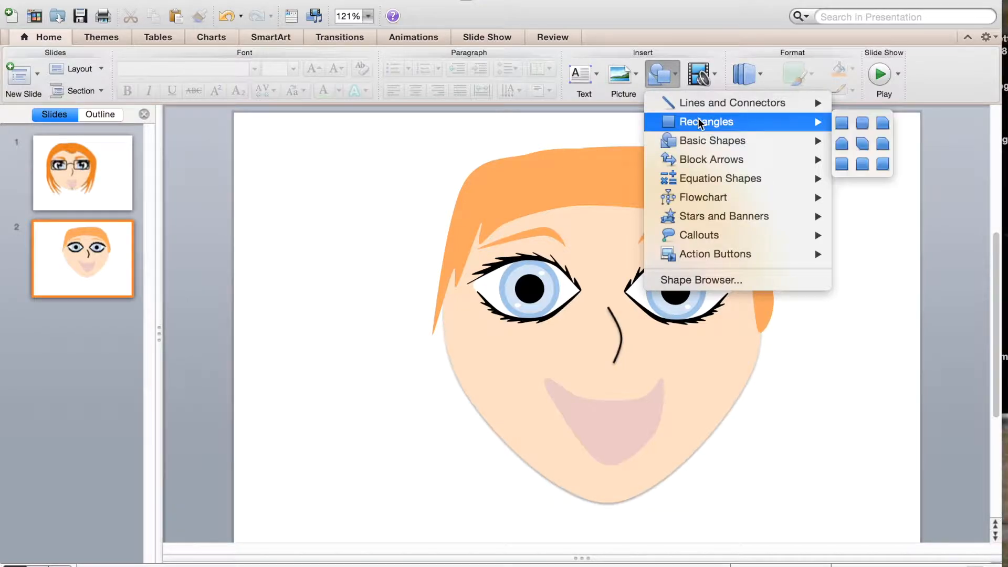
{"action": "mouse_move", "coordinate": [723, 103]}
{"action": "left_click", "coordinate": [863, 147]}
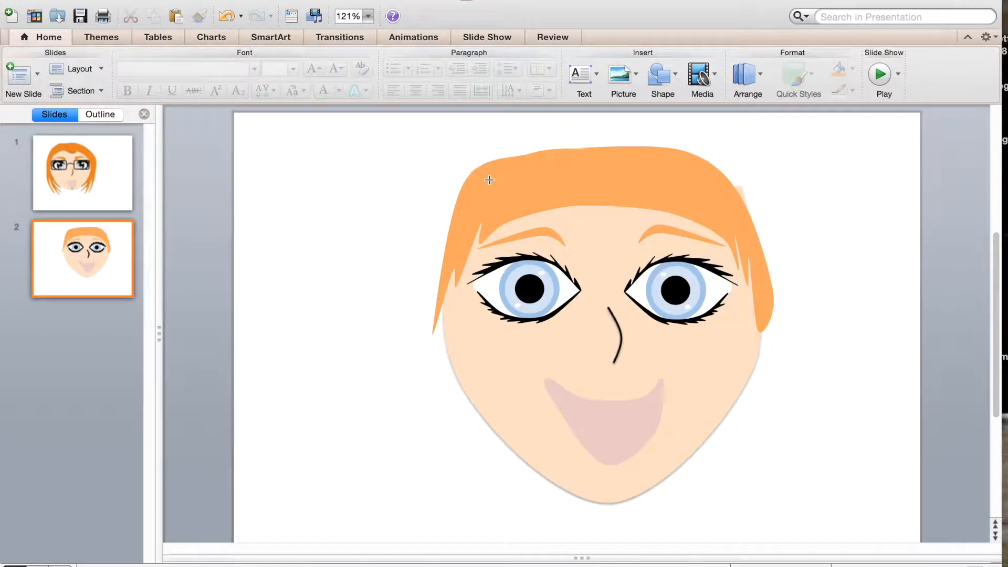
{"action": "mouse_move", "coordinate": [477, 187]}
{"action": "left_mouse_down"}
{"action": "mouse_move", "coordinate": [425, 362]}
{"action": "mouse_move", "coordinate": [422, 339]}
{"action": "mouse_move", "coordinate": [446, 459]}
{"action": "mouse_move", "coordinate": [450, 416]}
{"action": "mouse_move", "coordinate": [499, 482]}
{"action": "mouse_move", "coordinate": [502, 504]}
{"action": "mouse_move", "coordinate": [488, 455]}
{"action": "mouse_move", "coordinate": [576, 517]}
{"action": "mouse_move", "coordinate": [563, 474]}
{"action": "mouse_move", "coordinate": [646, 467]}
{"action": "mouse_move", "coordinate": [649, 510]}
{"action": "mouse_move", "coordinate": [704, 475]}
{"action": "mouse_move", "coordinate": [691, 484]}
{"action": "mouse_move", "coordinate": [716, 427]}
{"action": "mouse_move", "coordinate": [724, 457]}
{"action": "mouse_move", "coordinate": [776, 387]}
{"action": "mouse_move", "coordinate": [764, 392]}
{"action": "left_mouse_up"}
{"action": "left_click_drag", "start_coordinate": [771, 427], "coordinate": [789, 320]}
{"action": "mouse_move", "coordinate": [776, 273]}
{"action": "left_mouse_down"}
{"action": "mouse_move", "coordinate": [756, 210]}
{"action": "mouse_move", "coordinate": [730, 189]}
{"action": "mouse_move", "coordinate": [664, 178]}
{"action": "mouse_move", "coordinate": [479, 181]}
{"action": "mouse_move", "coordinate": [567, 195]}
{"action": "left_mouse_up"}
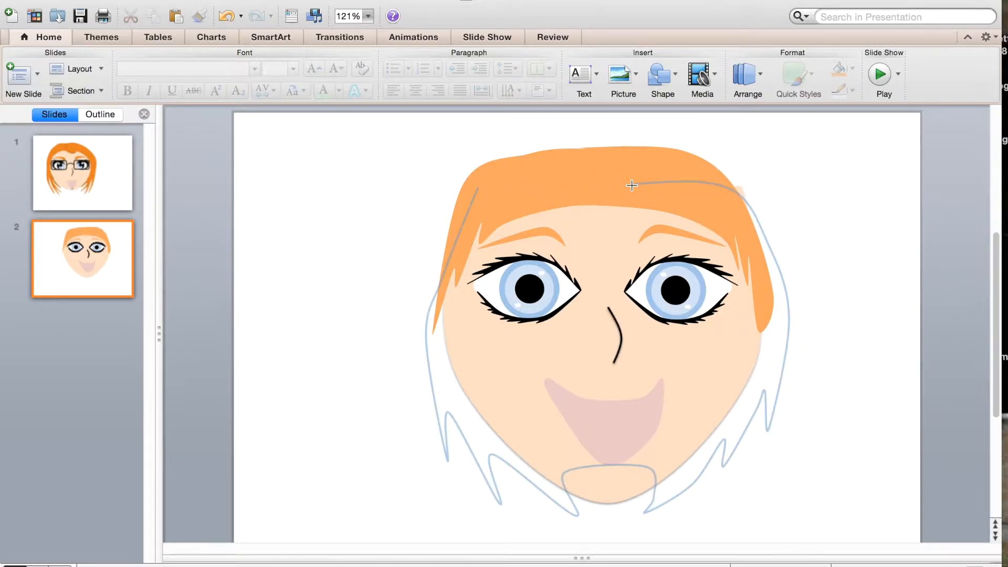
{"action": "left_click", "coordinate": [642, 170]}
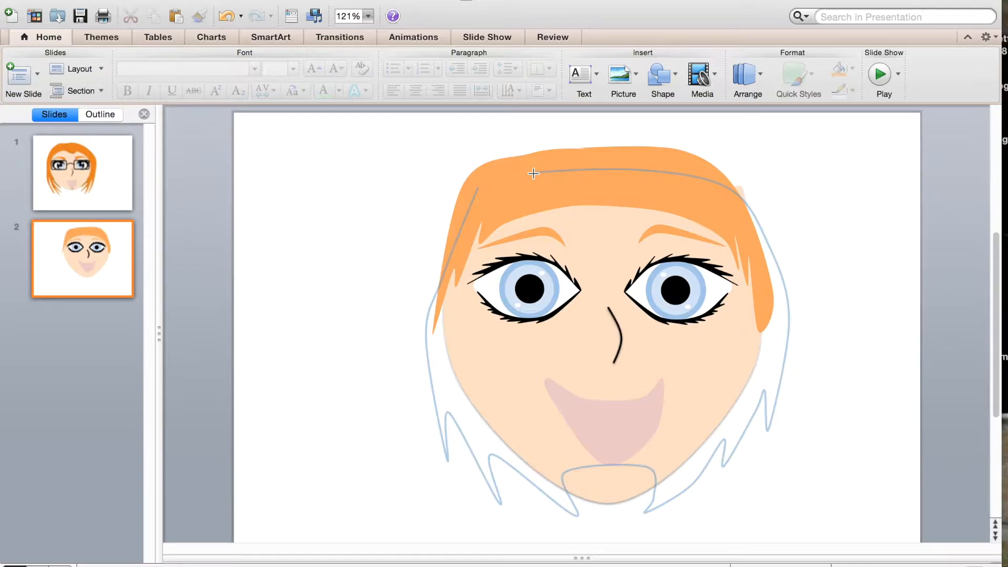
{"action": "left_click", "coordinate": [478, 189]}
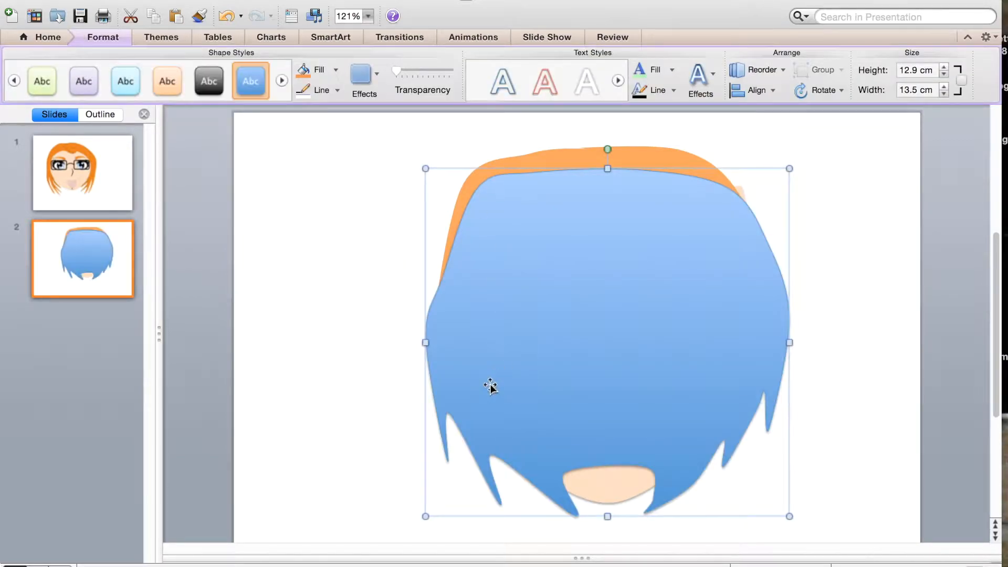
Step: Fill the large hair shape with orange, remove its outline and send it behind the face
{"action": "left_click", "coordinate": [315, 70]}
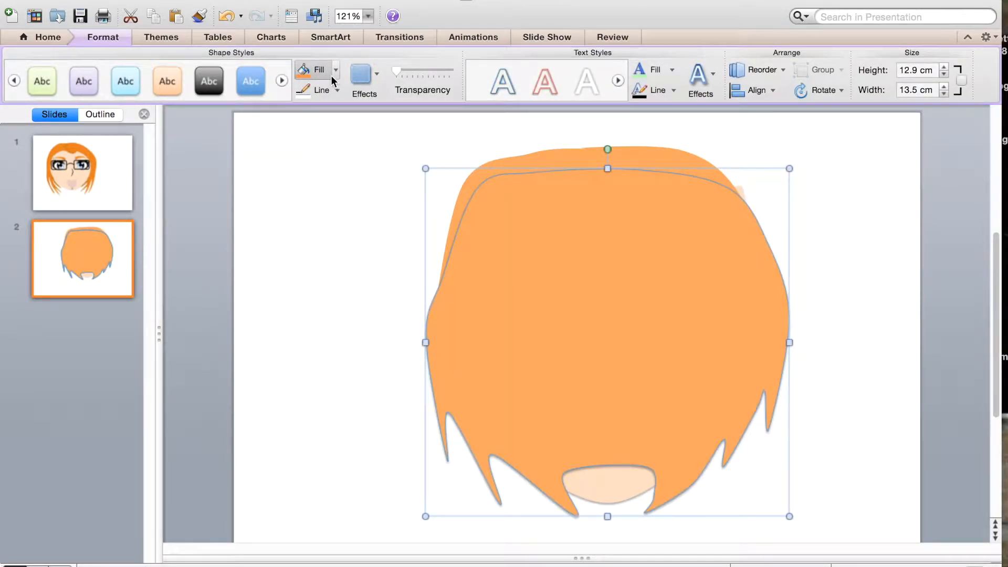
{"action": "left_click", "coordinate": [337, 91]}
{"action": "left_click", "coordinate": [340, 116]}
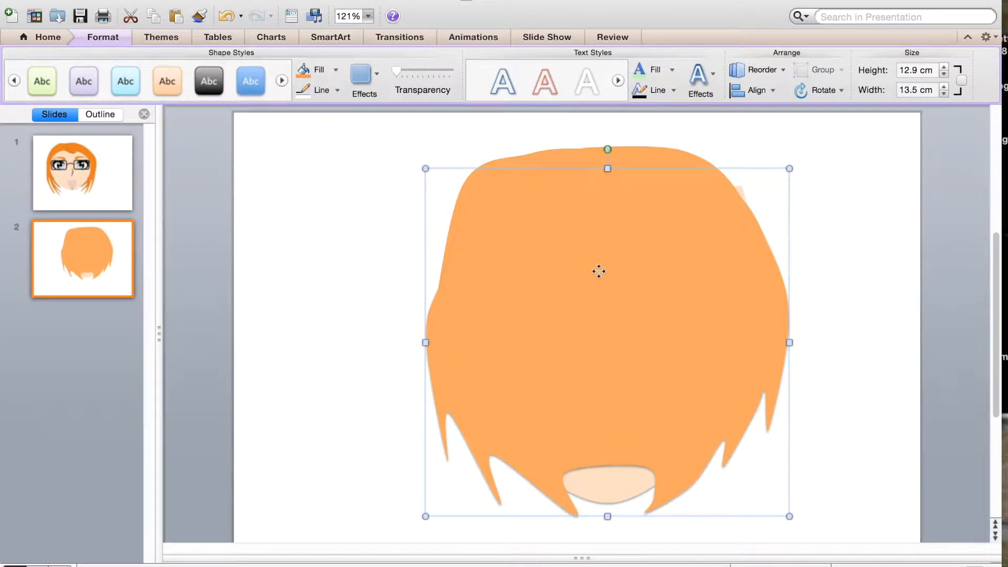
{"action": "right_click", "coordinate": [599, 271]}
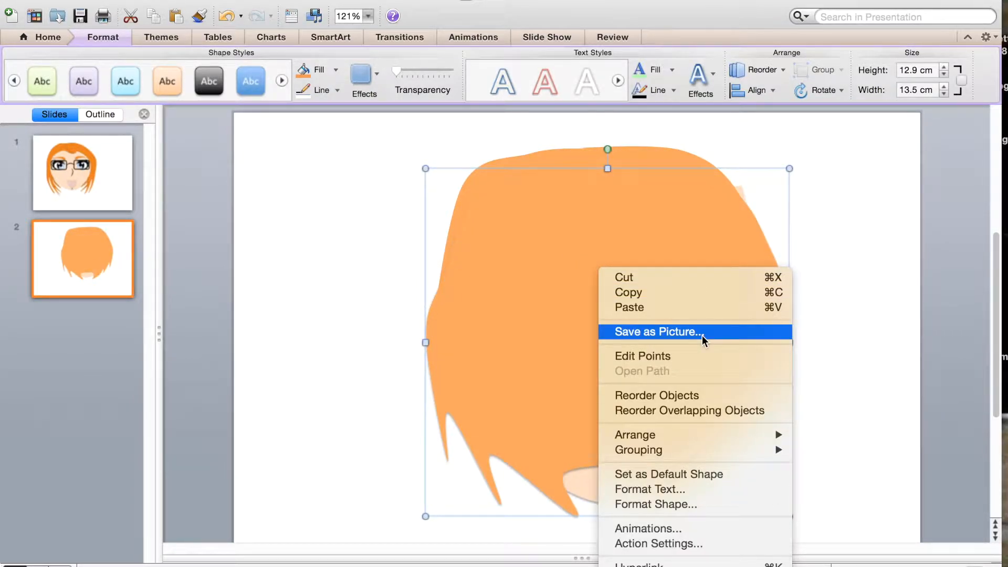
{"action": "mouse_move", "coordinate": [707, 433]}
{"action": "left_click", "coordinate": [840, 451]}
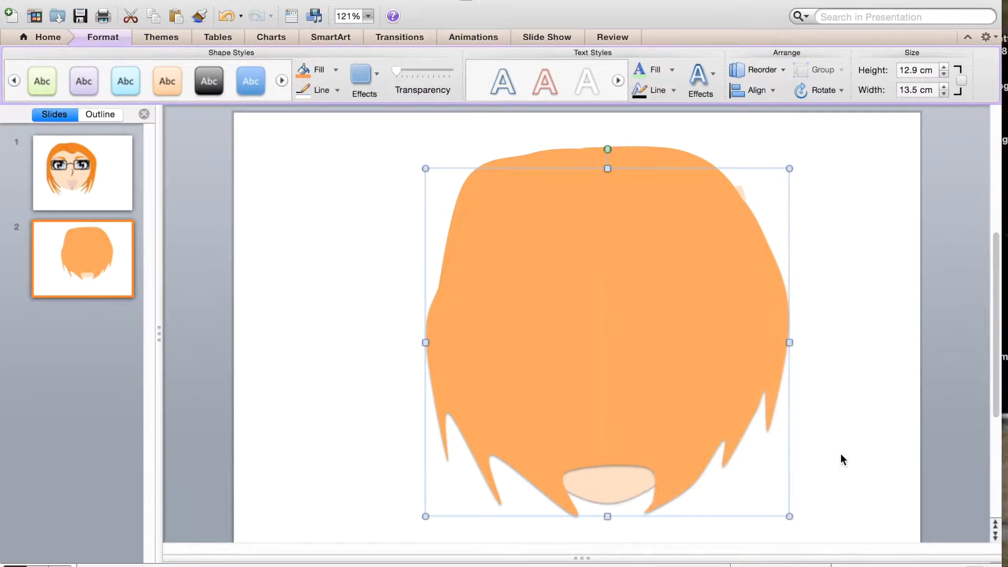
{"action": "left_click", "coordinate": [850, 380]}
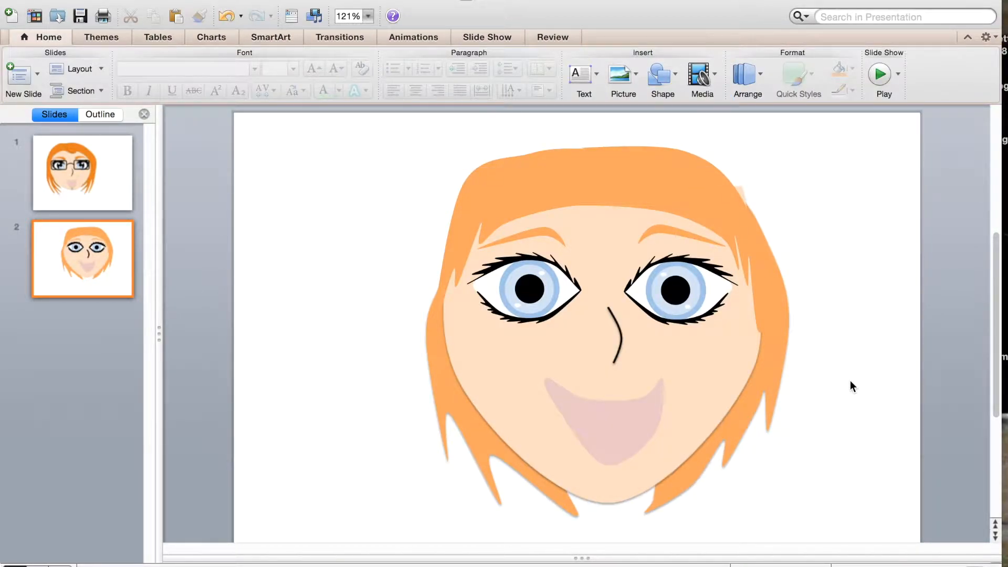
Step: Outline the front hair in a darker orange and give the back hair the same outline
{"action": "left_click", "coordinate": [668, 197]}
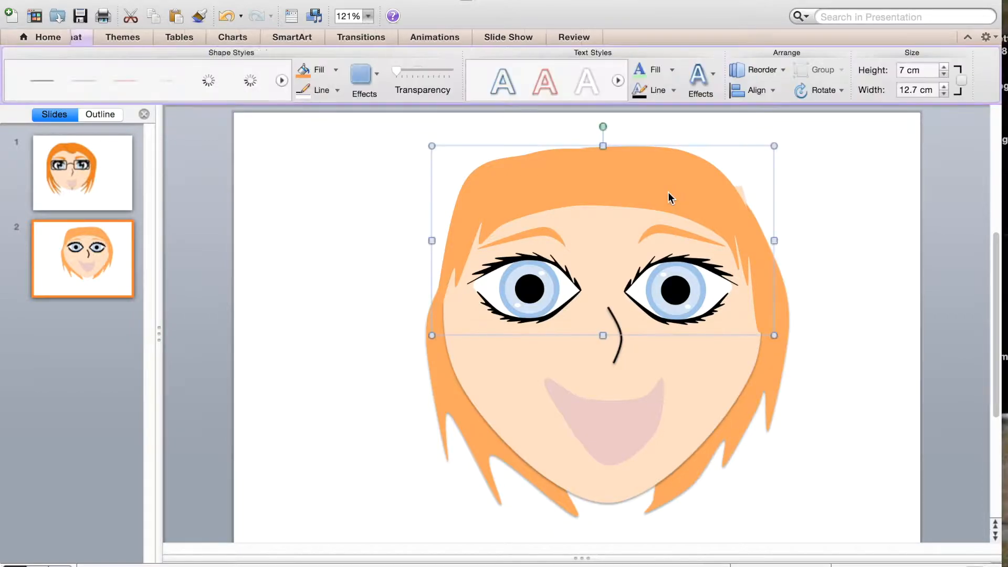
{"action": "left_click", "coordinate": [338, 90]}
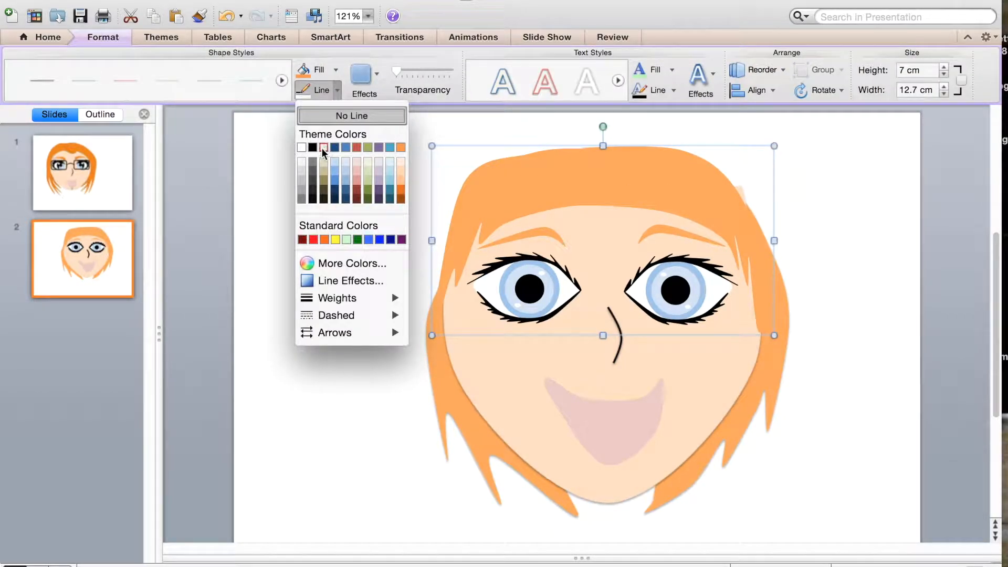
{"action": "left_click", "coordinate": [402, 191]}
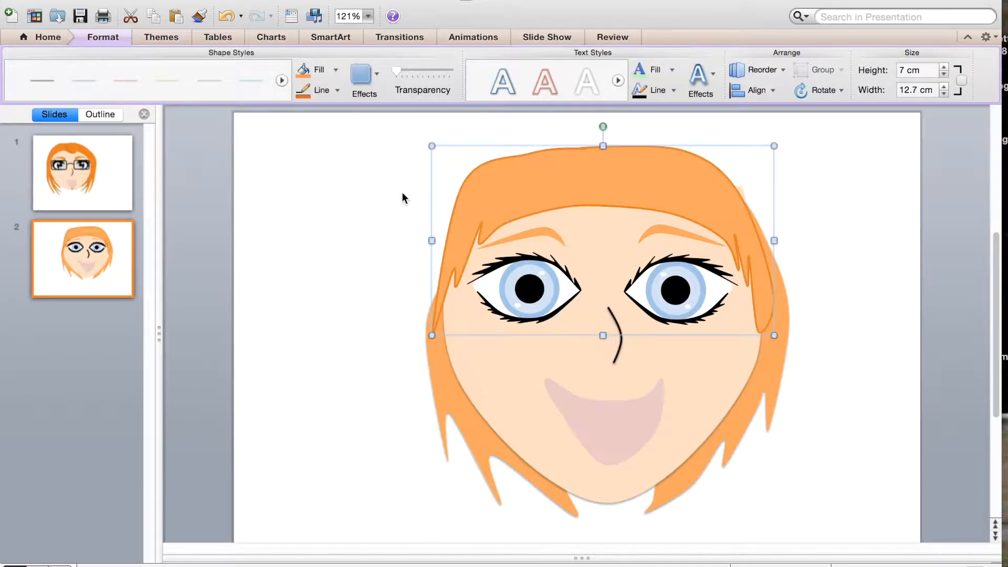
{"action": "left_click", "coordinate": [782, 380]}
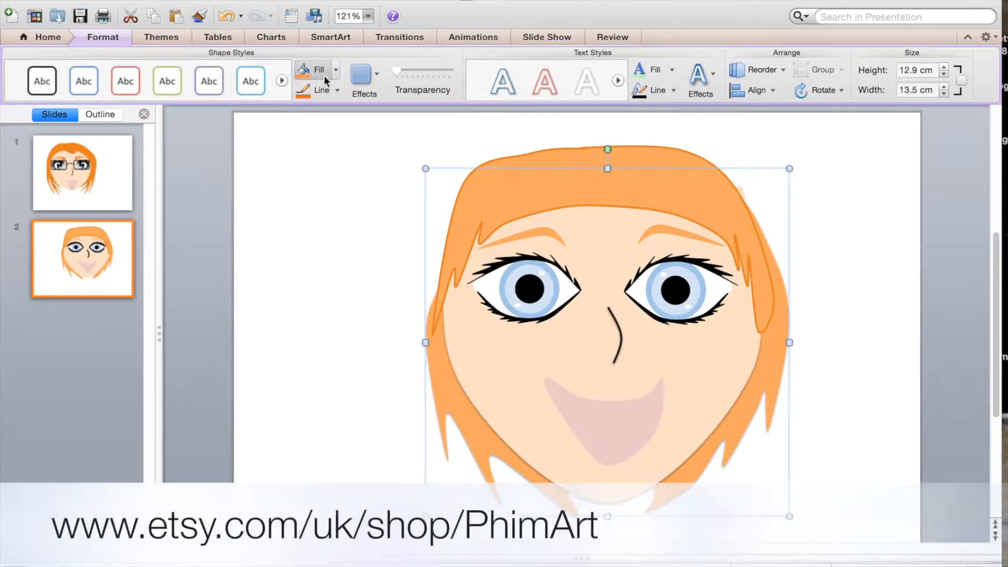
{"action": "left_click", "coordinate": [348, 250]}
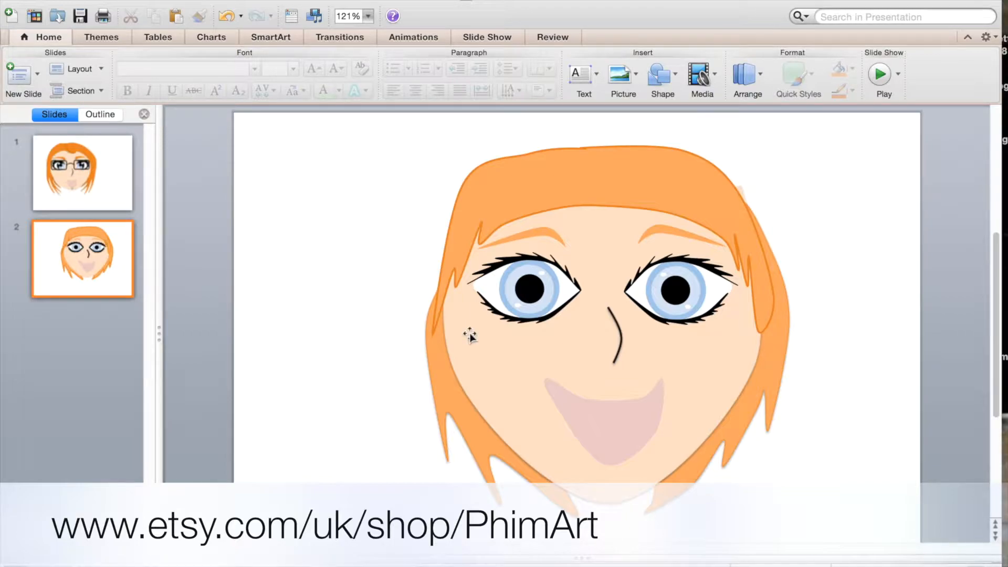
Step: Narrow the back hair from both sides to 12.3 cm wide and nudge it left so it lines up with the front hair
{"action": "left_click", "coordinate": [436, 349]}
{"action": "left_click_drag", "start_coordinate": [433, 342], "coordinate": [444, 342]}
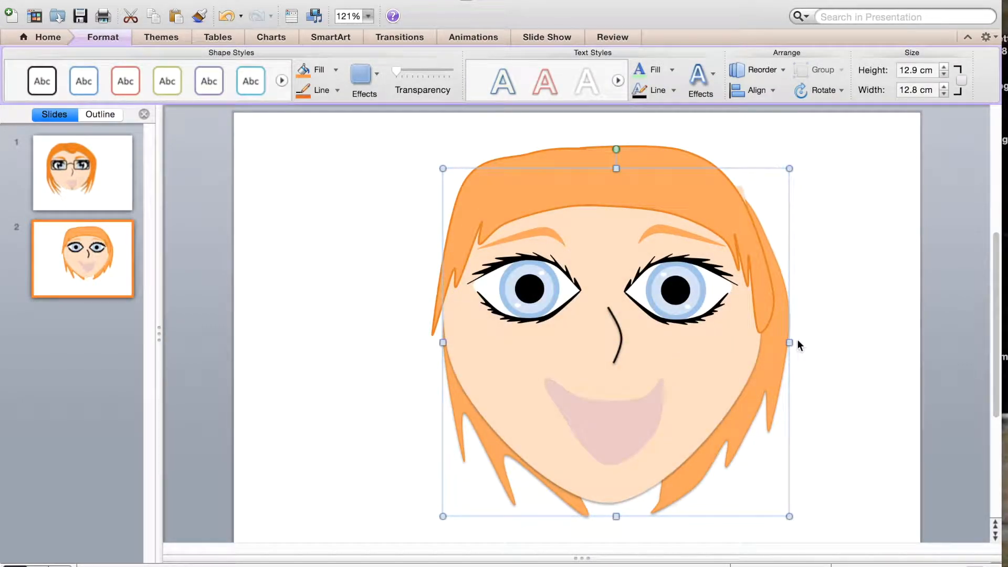
{"action": "left_click_drag", "start_coordinate": [785, 341], "coordinate": [773, 341]}
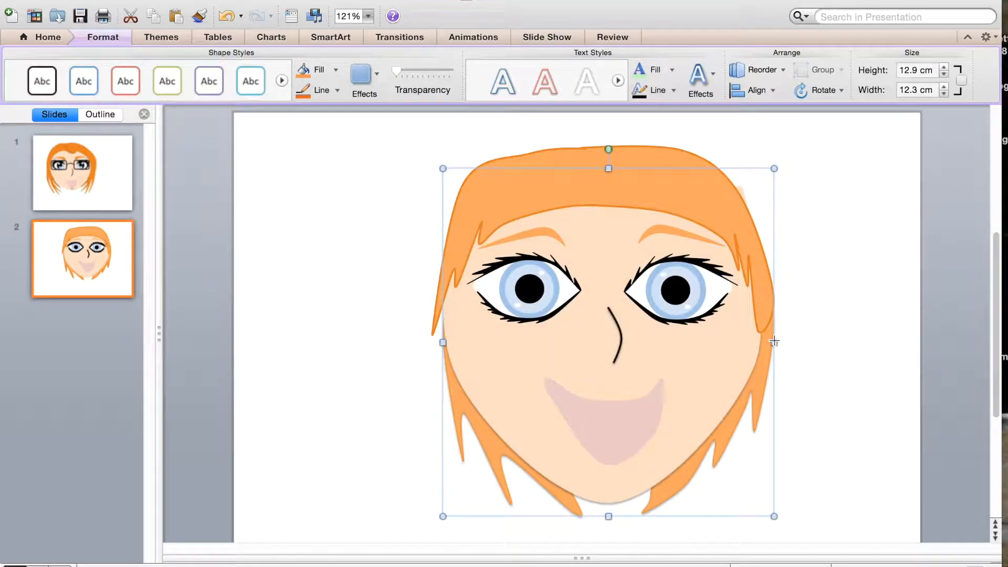
{"action": "key", "text": "Left"}
{"action": "key", "text": "Left"}
{"action": "key", "text": "Left"}
{"action": "key", "text": "Left"}
{"action": "key", "text": "Left"}
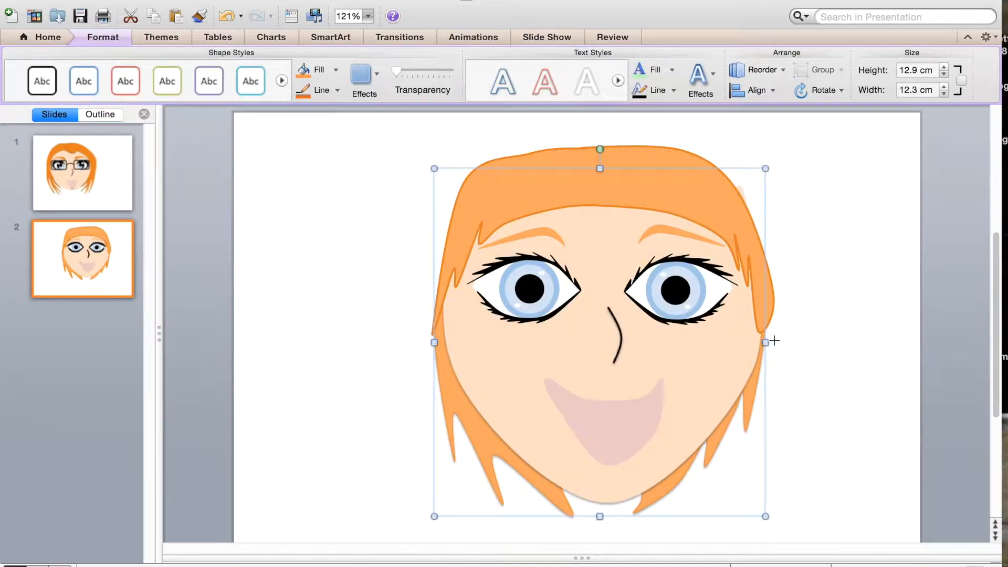
{"action": "left_click", "coordinate": [936, 281]}
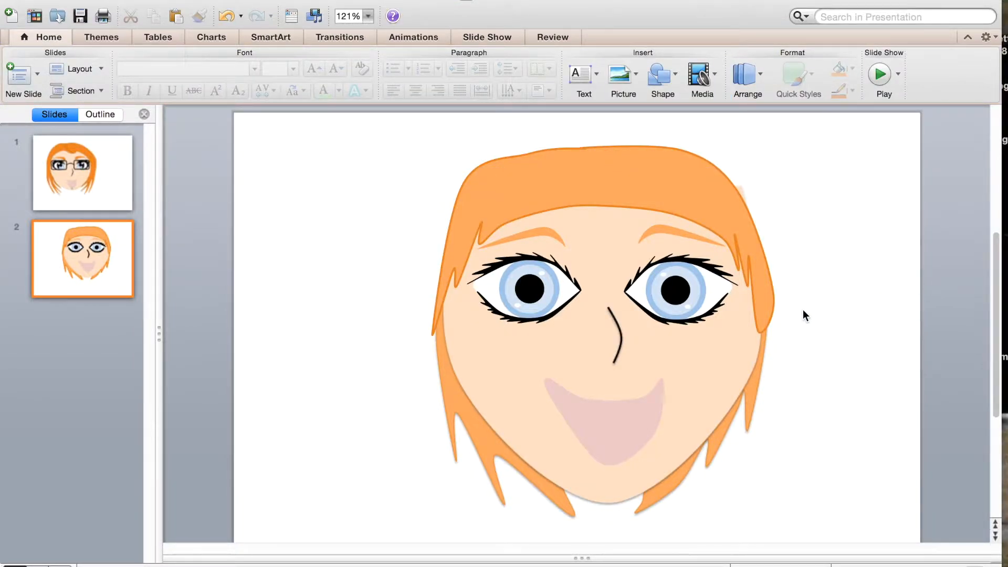
Step: Draw an upright oval ear about 2.7 cm high and 1.1 cm wide on the right-hand edge of the face
{"action": "left_click", "coordinate": [663, 75]}
{"action": "mouse_move", "coordinate": [677, 139]}
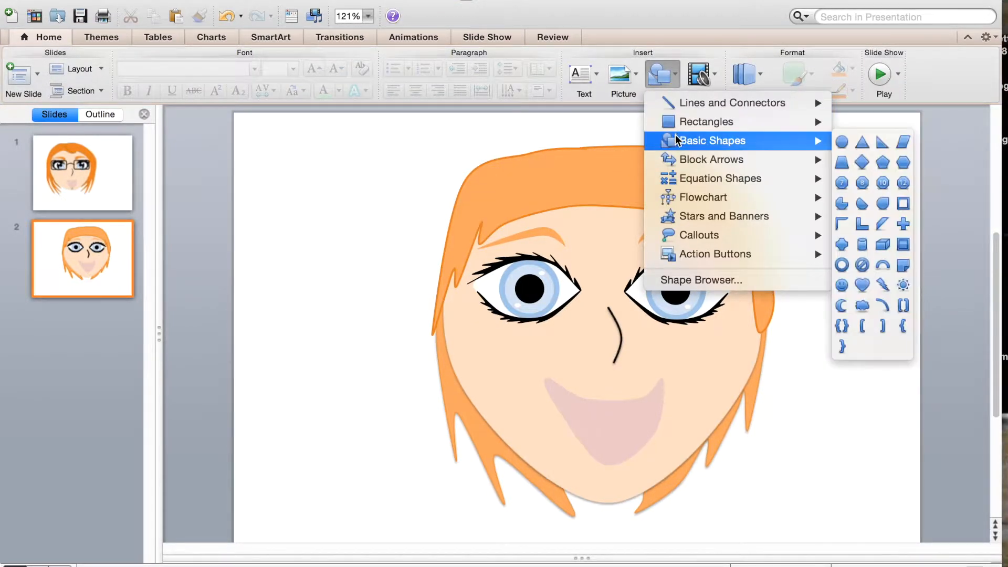
{"action": "left_click", "coordinate": [841, 141]}
{"action": "left_click_drag", "start_coordinate": [745, 293], "coordinate": [775, 364]}
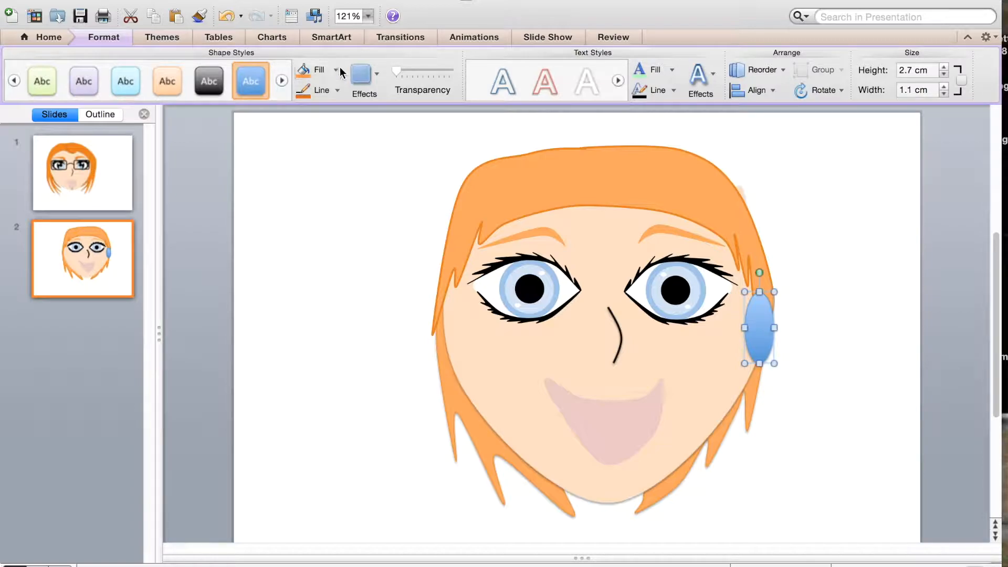
Step: Fill the ear with the light orange skin tint and remove its outline and shadow
{"action": "left_click", "coordinate": [335, 70]}
{"action": "left_click", "coordinate": [401, 149]}
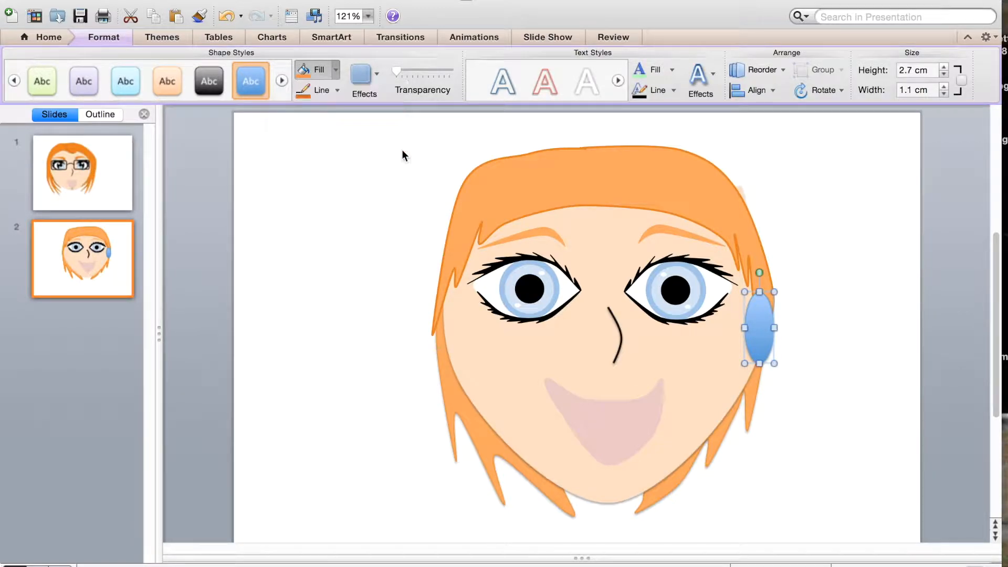
{"action": "left_click", "coordinate": [337, 91]}
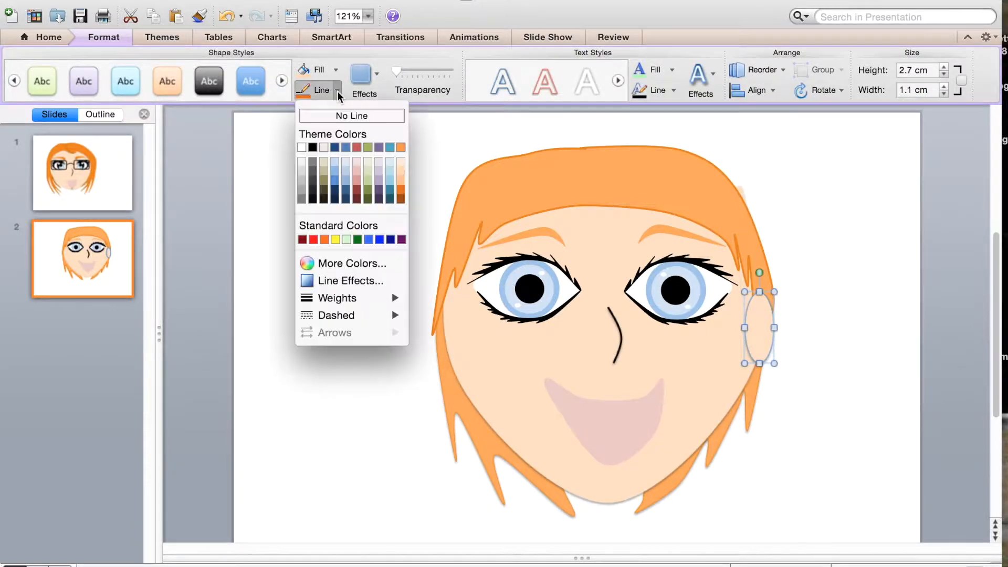
{"action": "left_click", "coordinate": [335, 113]}
{"action": "left_click", "coordinate": [351, 83]}
{"action": "mouse_move", "coordinate": [403, 107]}
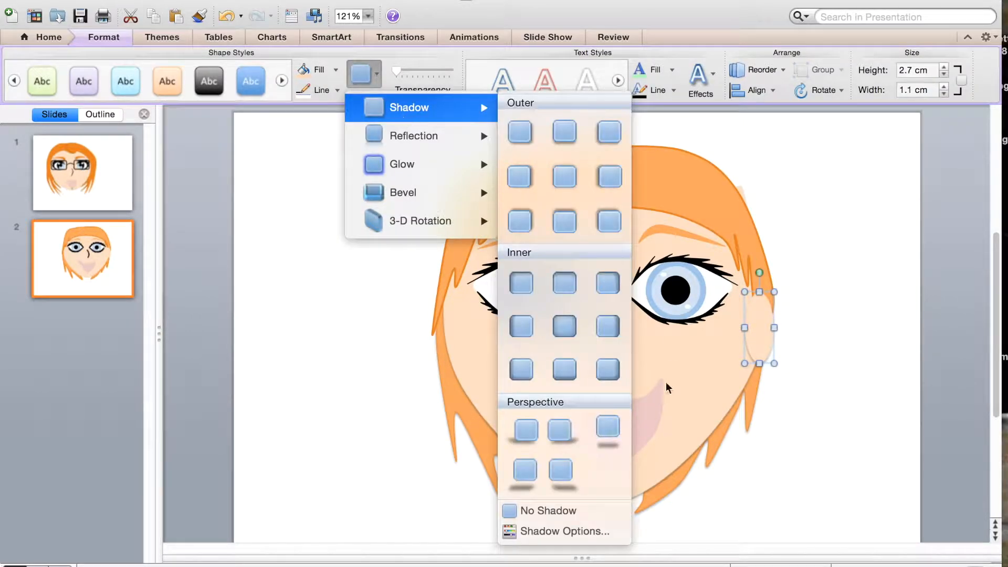
{"action": "left_click", "coordinate": [574, 515]}
{"action": "left_click", "coordinate": [802, 437]}
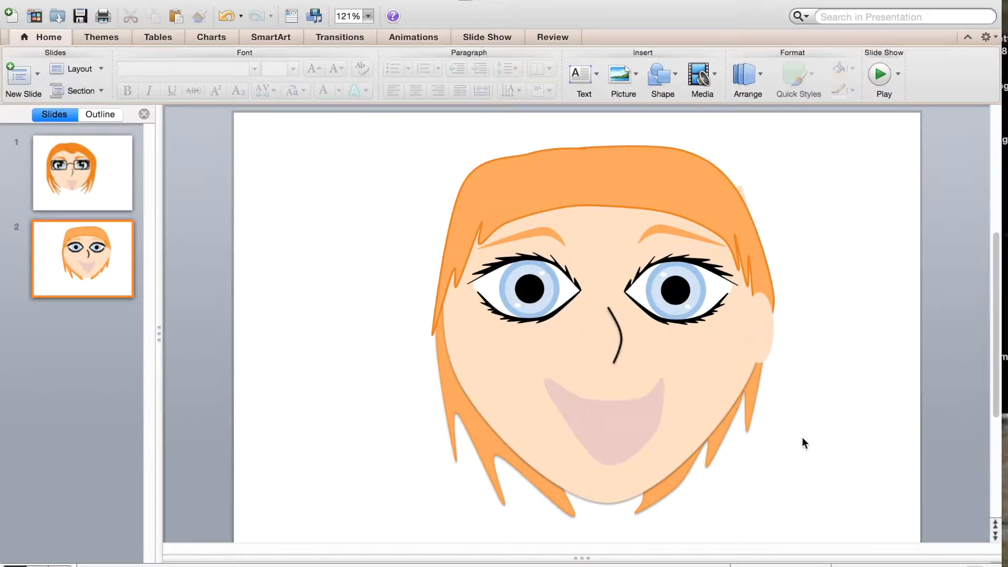
Step: Duplicate the ear onto the left-hand edge of the face and shift the copy slightly outward
{"action": "left_click", "coordinate": [764, 333]}
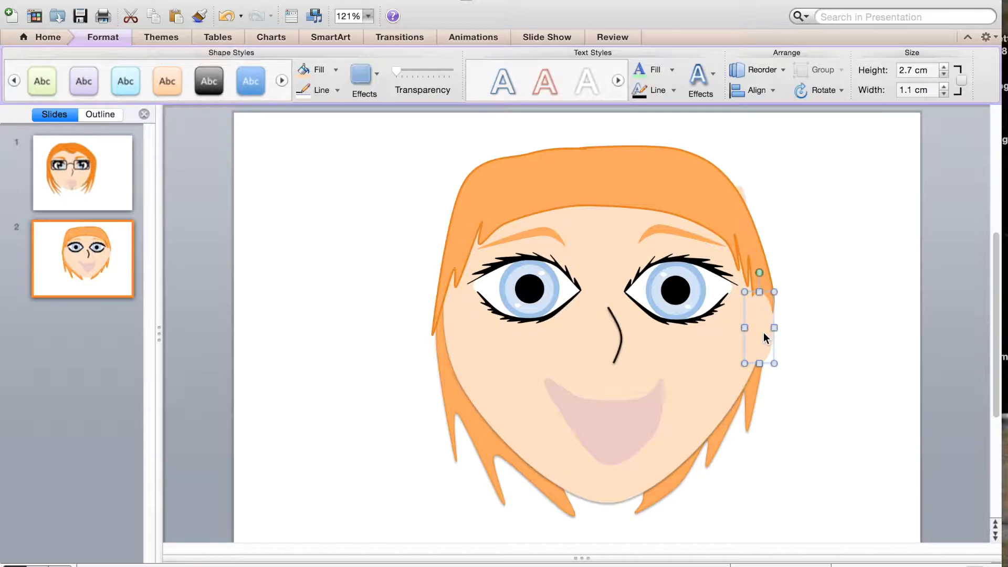
{"action": "left_click_drag", "start_coordinate": [764, 332], "coordinate": [450, 333]}
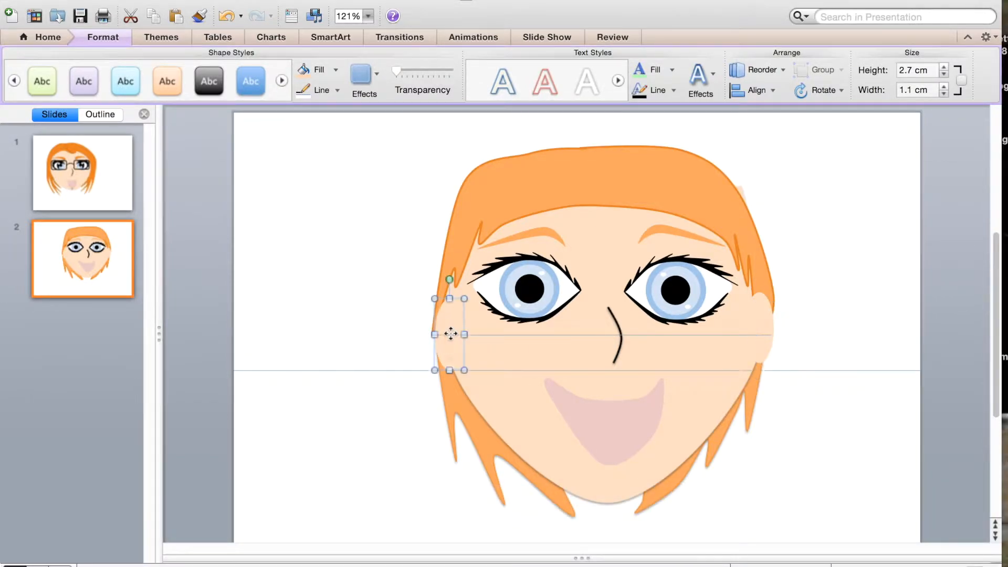
{"action": "left_click", "coordinate": [295, 335]}
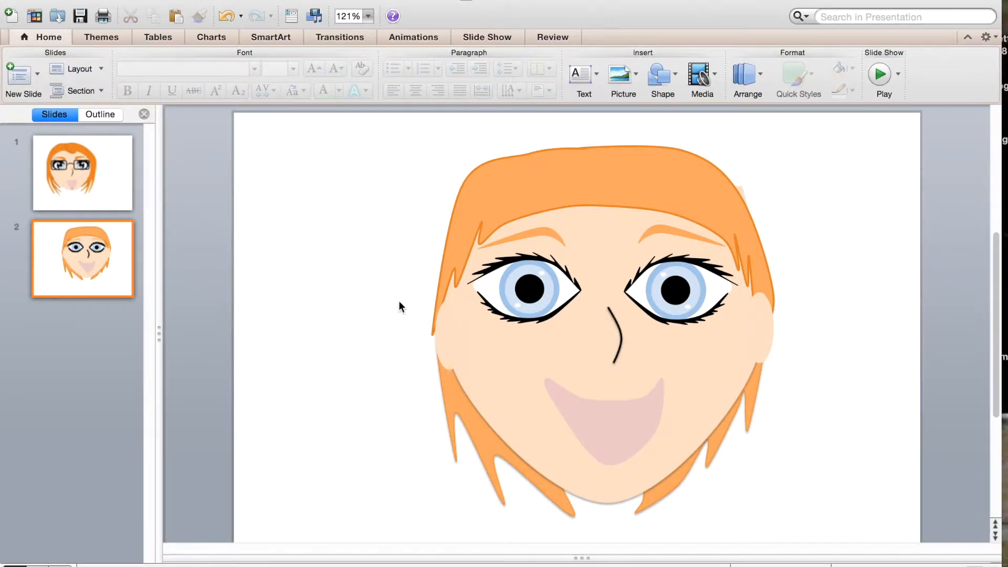
{"action": "left_click", "coordinate": [447, 323]}
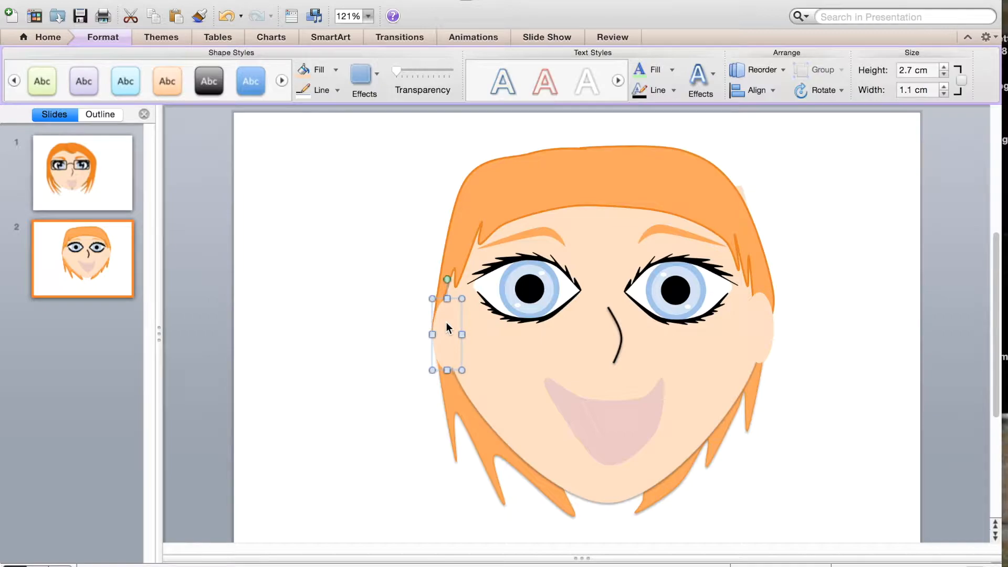
{"action": "left_click", "coordinate": [369, 339]}
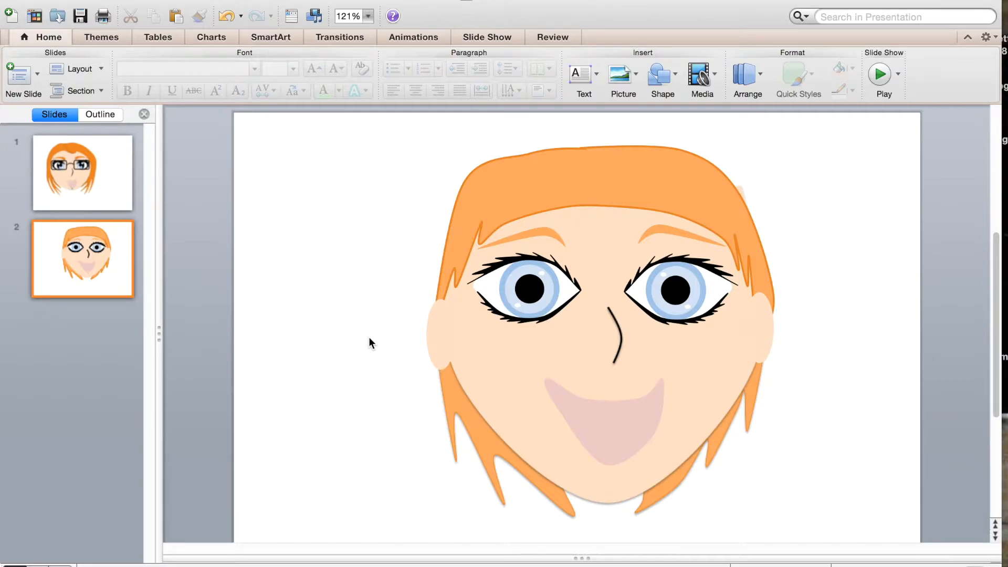
Step: Draw a rounded rectangle covering the right-hand eye
{"action": "left_click", "coordinate": [660, 75]}
{"action": "mouse_move", "coordinate": [774, 128]}
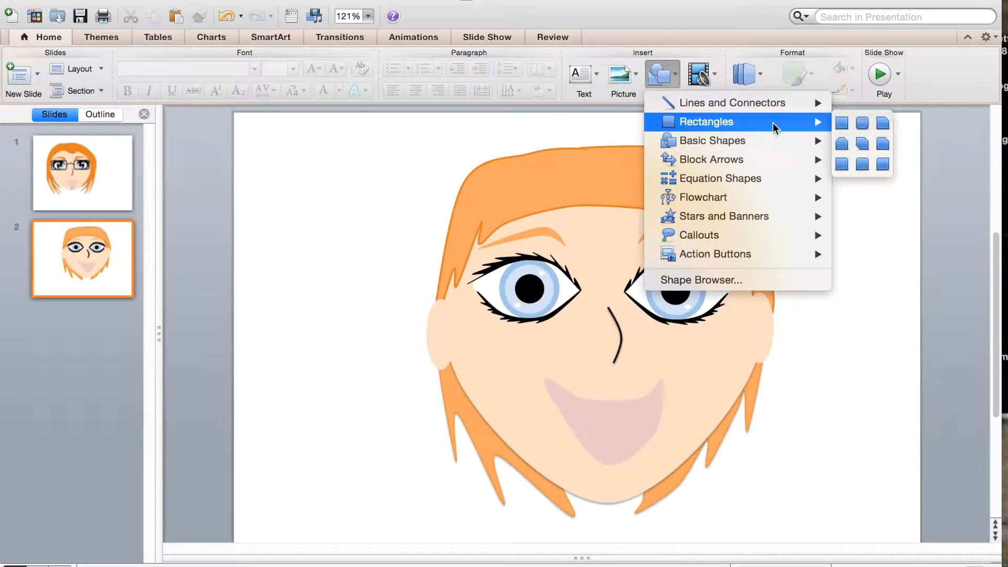
{"action": "left_click", "coordinate": [862, 123]}
{"action": "left_click_drag", "start_coordinate": [625, 254], "coordinate": [740, 324]}
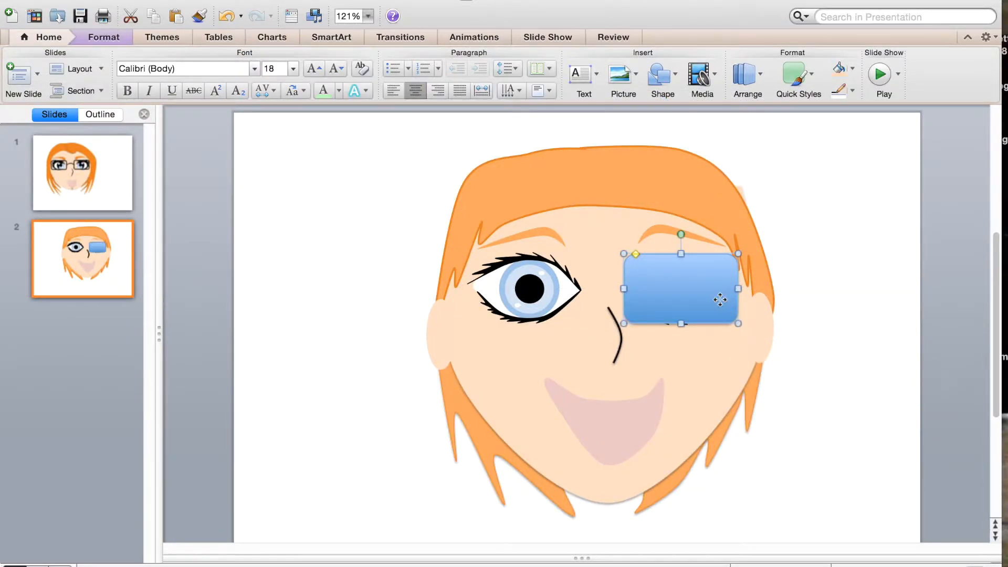
Step: Give the rounded rectangle over the right-hand eye a black 4 1/2 pt outline and remove its fill
{"action": "left_click", "coordinate": [337, 90]}
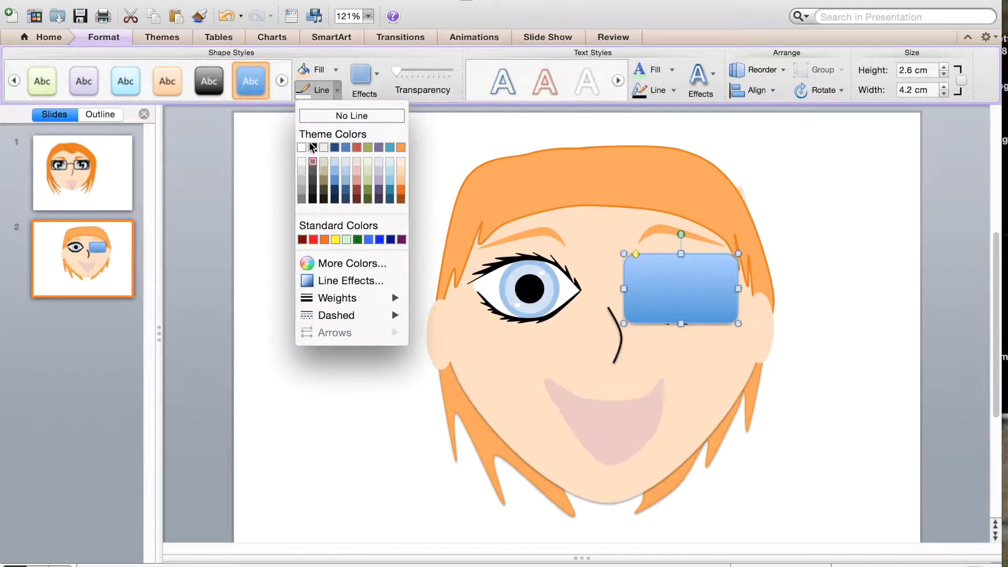
{"action": "left_click", "coordinate": [312, 147]}
{"action": "left_click", "coordinate": [337, 90]}
{"action": "mouse_move", "coordinate": [337, 300]}
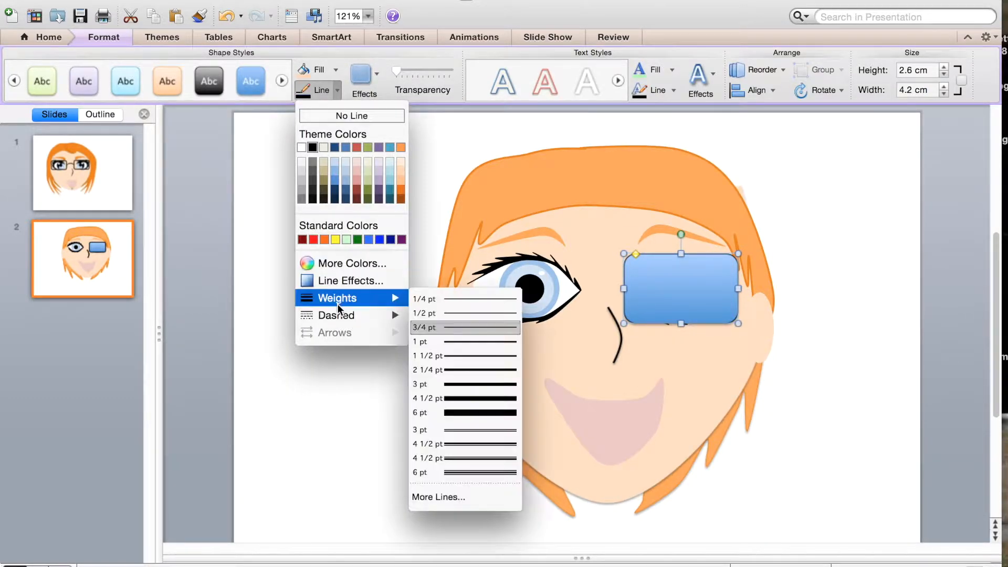
{"action": "left_click", "coordinate": [468, 398]}
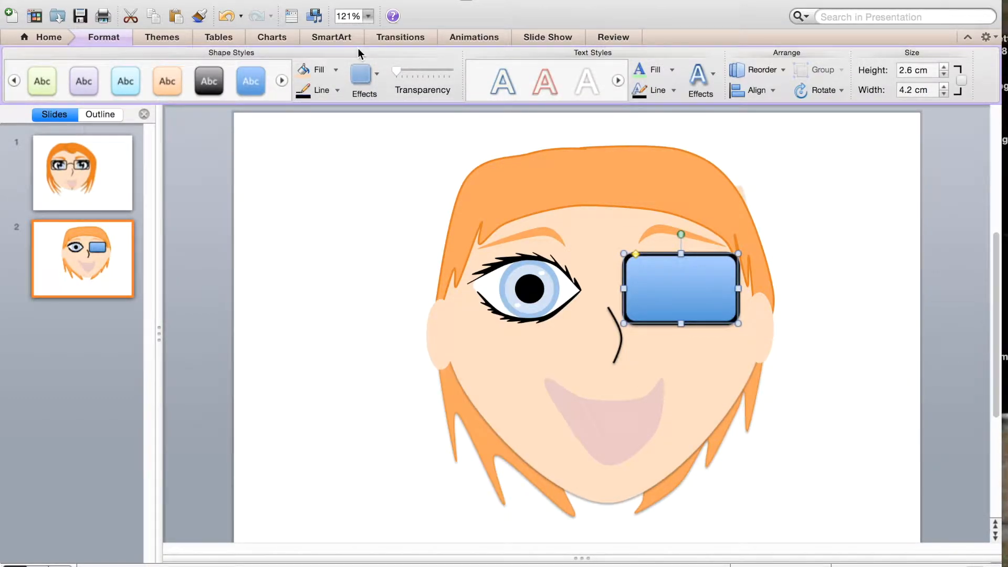
{"action": "left_click", "coordinate": [335, 69]}
{"action": "left_click", "coordinate": [329, 91]}
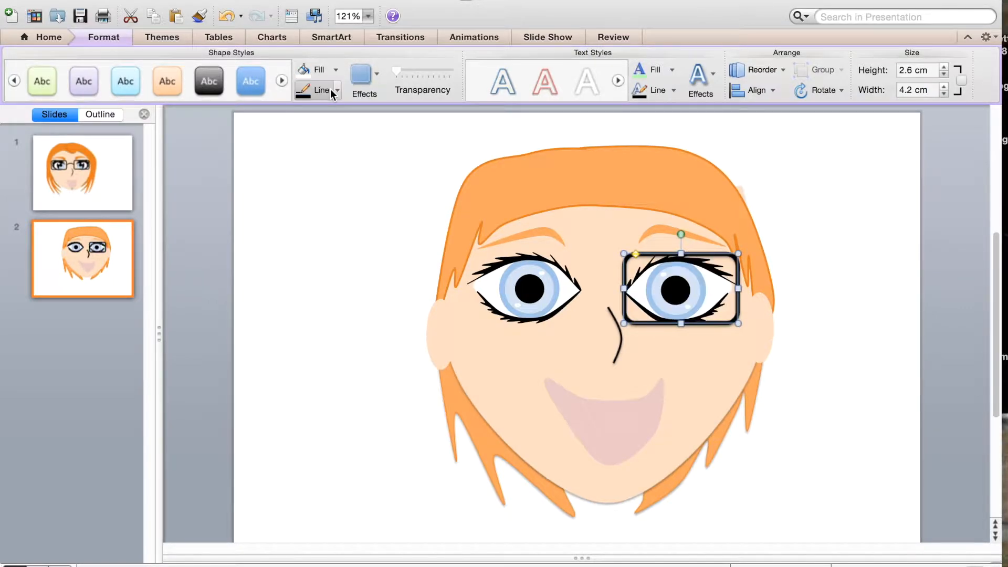
{"action": "left_click", "coordinate": [894, 336]}
Step: Duplicate the black lens frame and place the copy around the left-hand eye, level with the original
{"action": "left_click", "coordinate": [737, 314]}
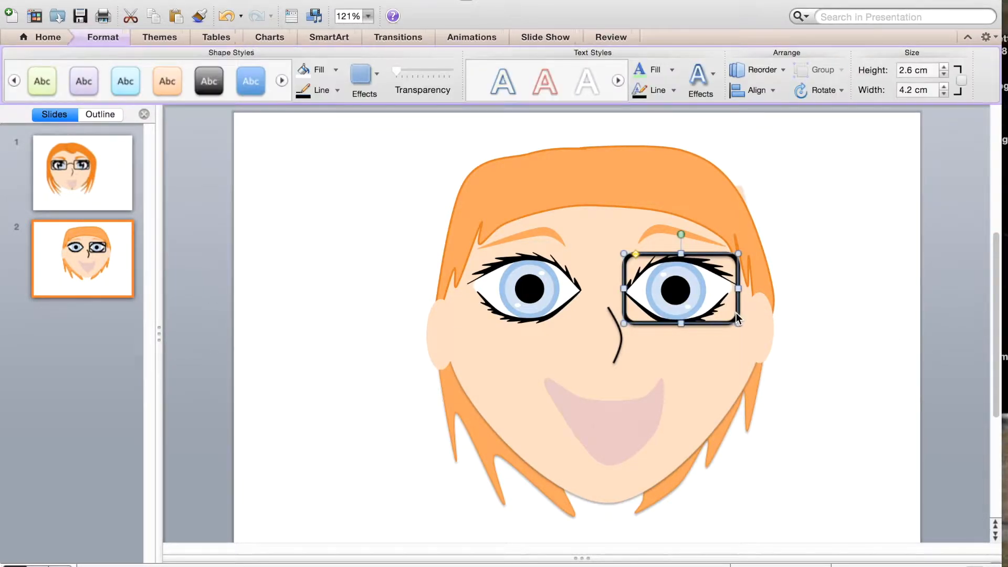
{"action": "key", "text": "cmd+d"}
{"action": "left_click_drag", "start_coordinate": [748, 319], "coordinate": [583, 310]}
{"action": "left_click", "coordinate": [896, 310]}
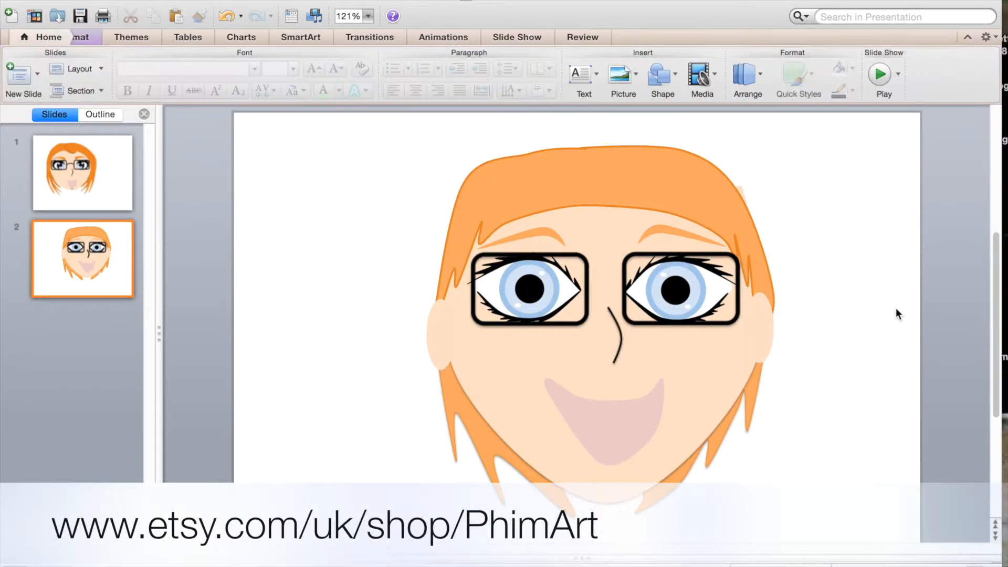
Step: Draw an arched curve about 1.4 cm wide and 0.4 cm high between the two lens frames as the glasses' bridge
{"action": "left_click", "coordinate": [677, 79]}
{"action": "mouse_move", "coordinate": [694, 106]}
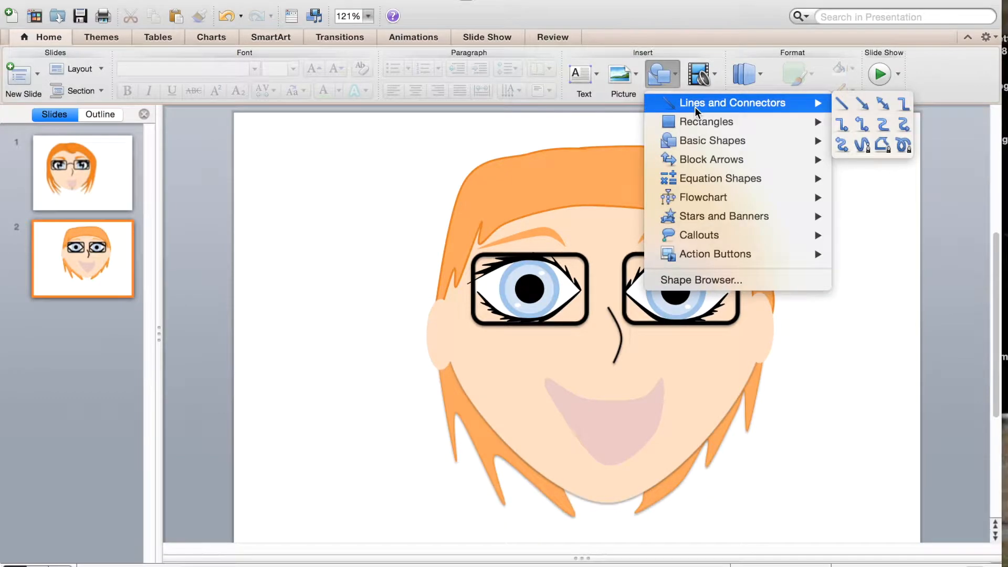
{"action": "left_click", "coordinate": [864, 145]}
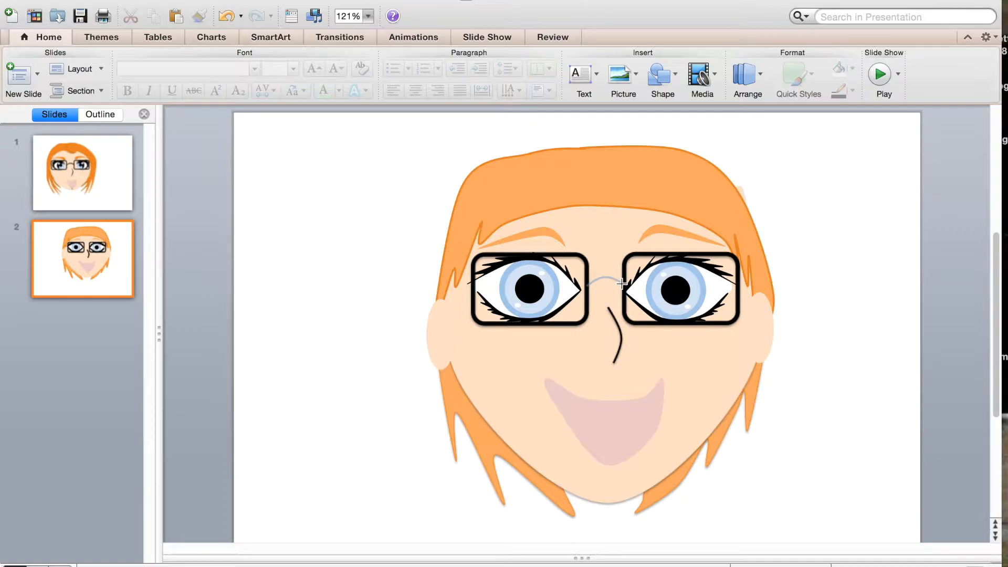
{"action": "double_click", "coordinate": [623, 284]}
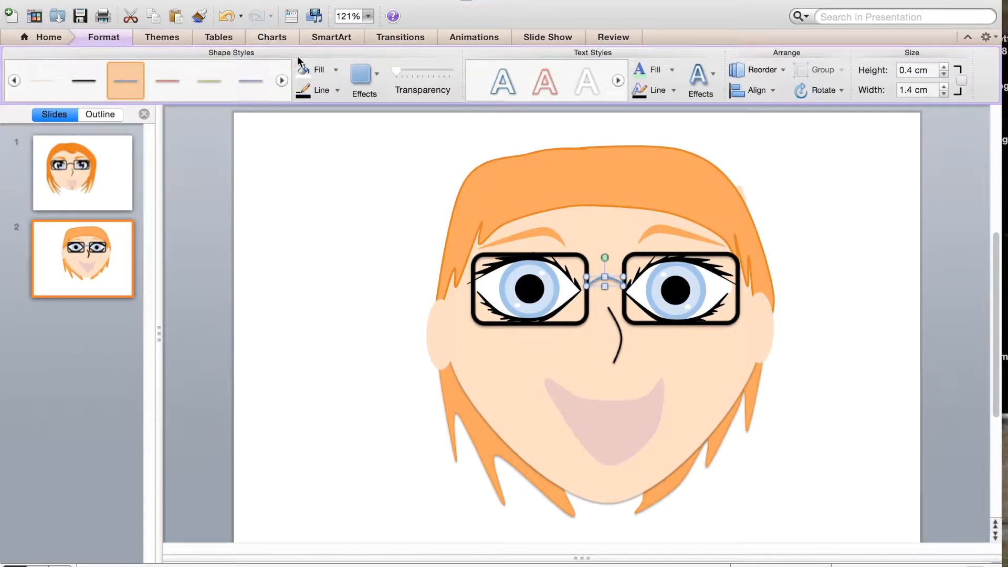
Step: Make the bridge curve of the glasses black with a 4 1/2 pt line weight
{"action": "left_click", "coordinate": [329, 89]}
{"action": "left_click", "coordinate": [337, 91]}
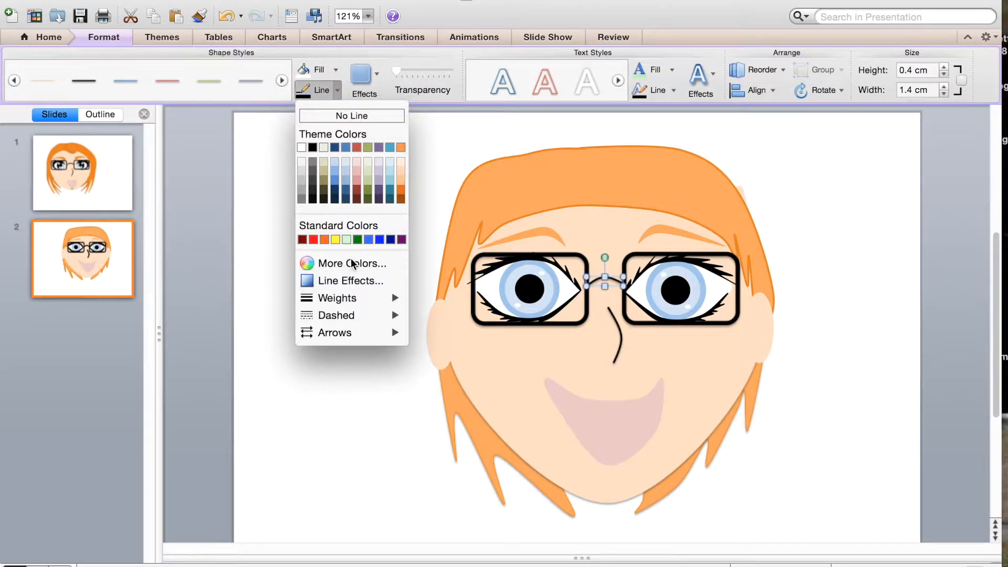
{"action": "mouse_move", "coordinate": [347, 298]}
{"action": "left_click", "coordinate": [454, 395]}
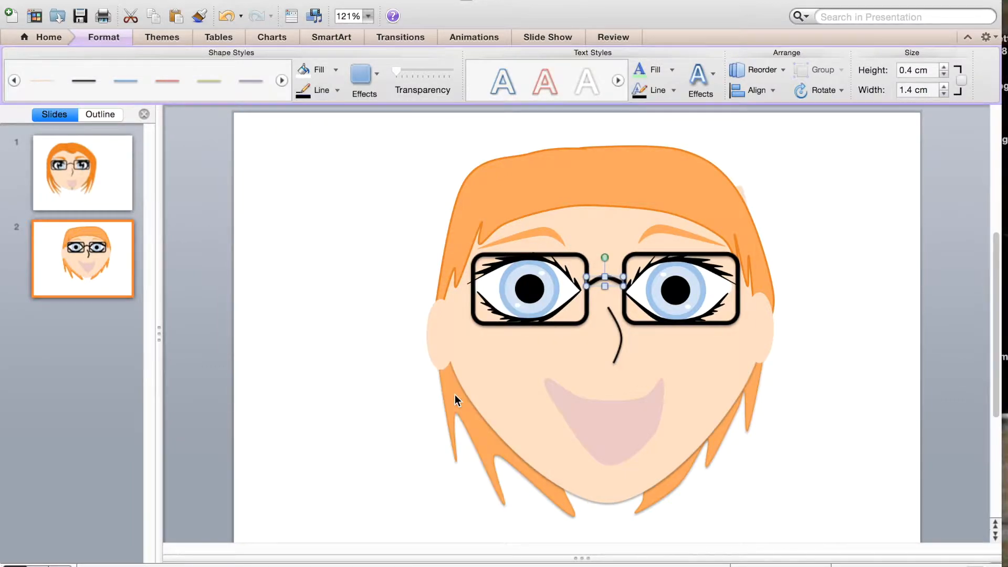
{"action": "left_click", "coordinate": [856, 285]}
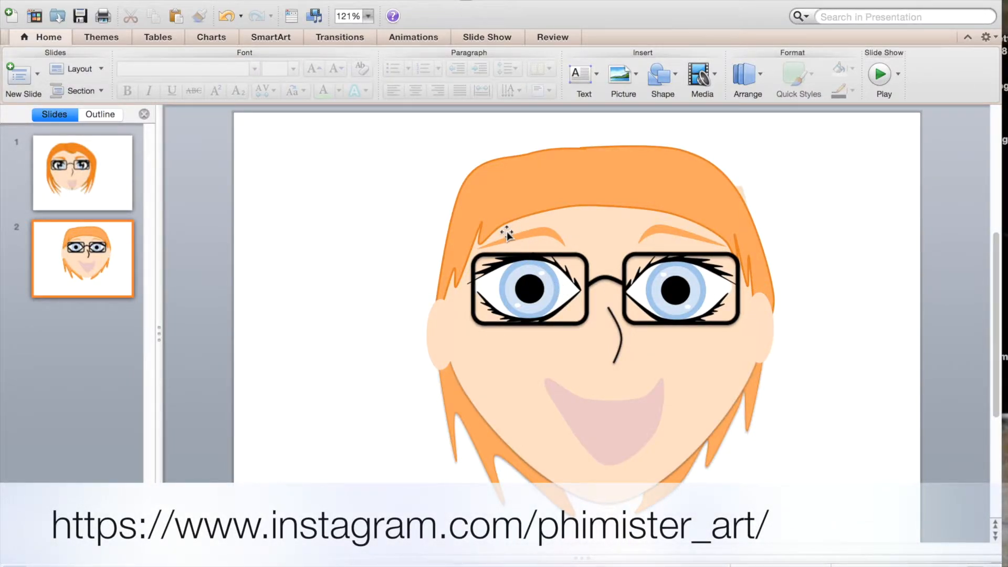
Step: Draw a small oval about 0.6 cm high and wide above the outer end of the left-hand eyebrow
{"action": "left_click", "coordinate": [659, 78]}
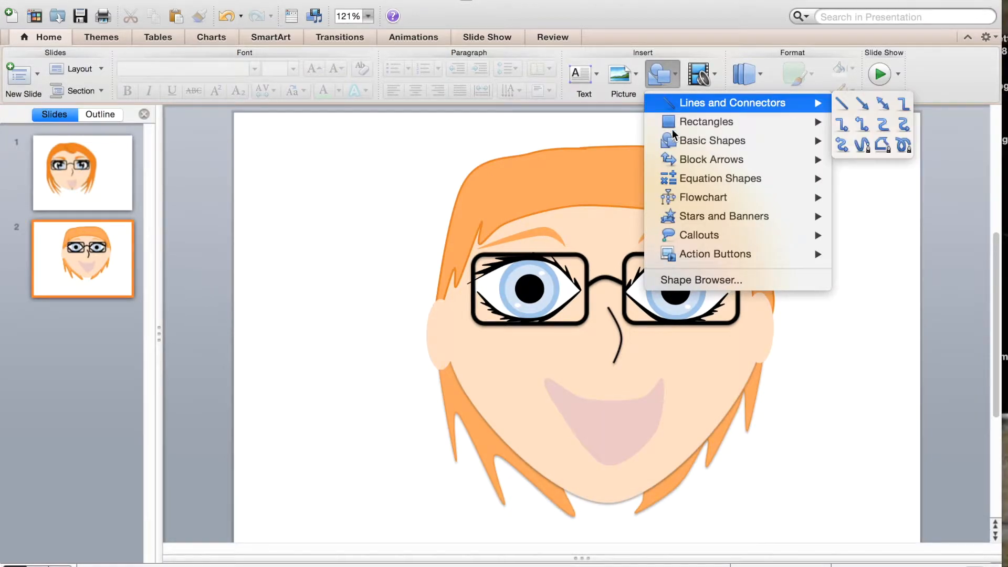
{"action": "mouse_move", "coordinate": [672, 141]}
{"action": "left_click", "coordinate": [842, 143]}
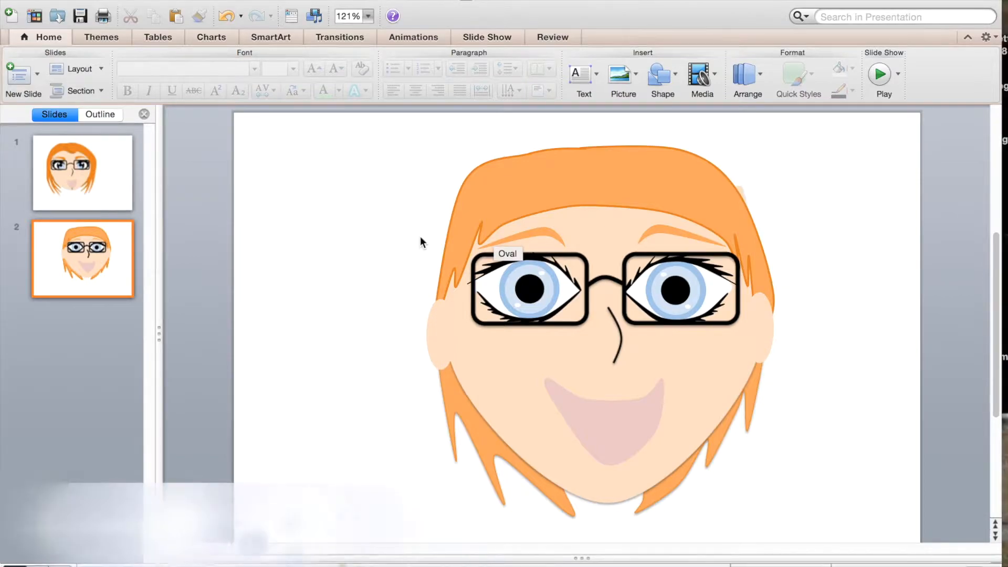
{"action": "left_click", "coordinate": [657, 78]}
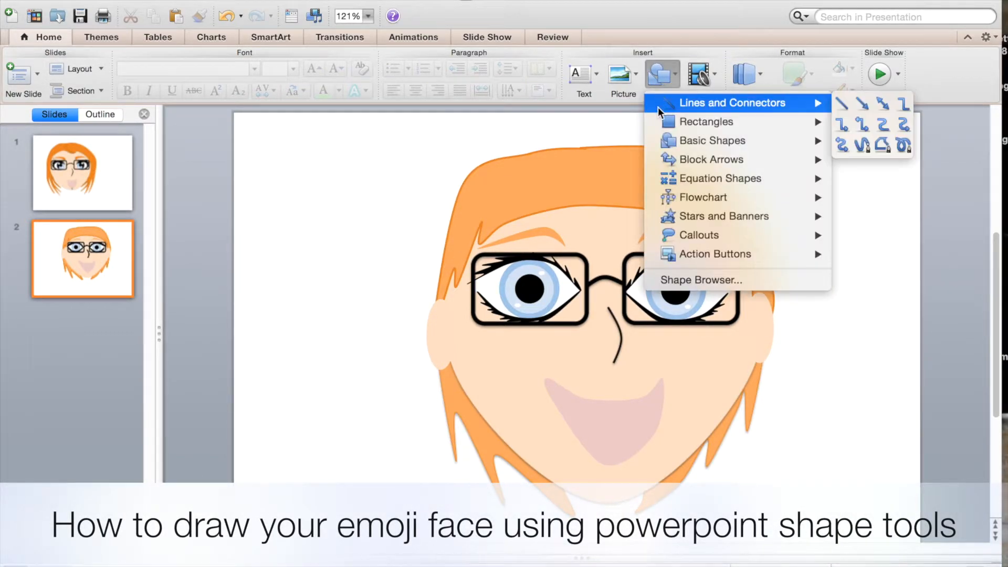
{"action": "mouse_move", "coordinate": [682, 141]}
{"action": "left_click", "coordinate": [841, 148]}
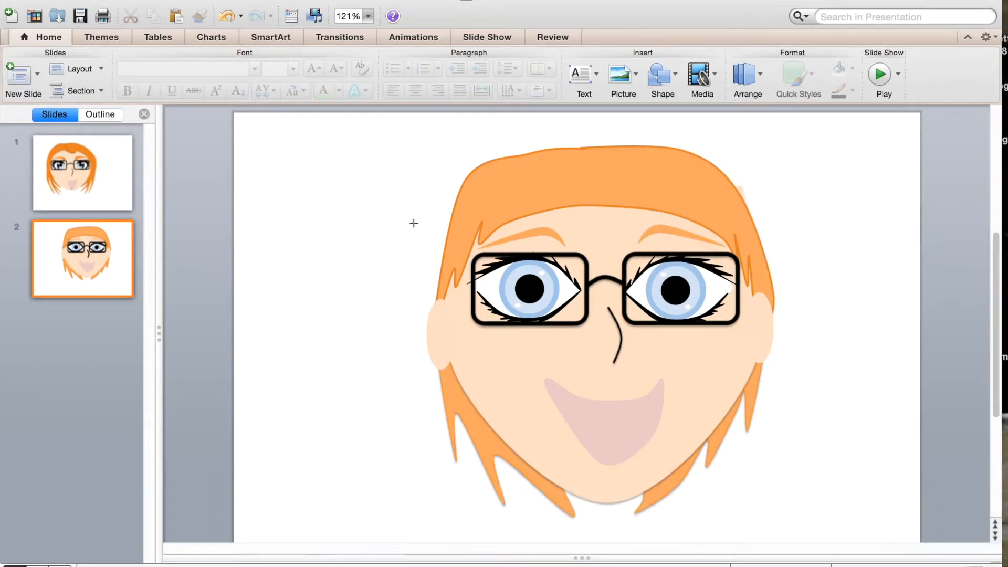
{"action": "left_click_drag", "start_coordinate": [484, 224], "coordinate": [496, 239]}
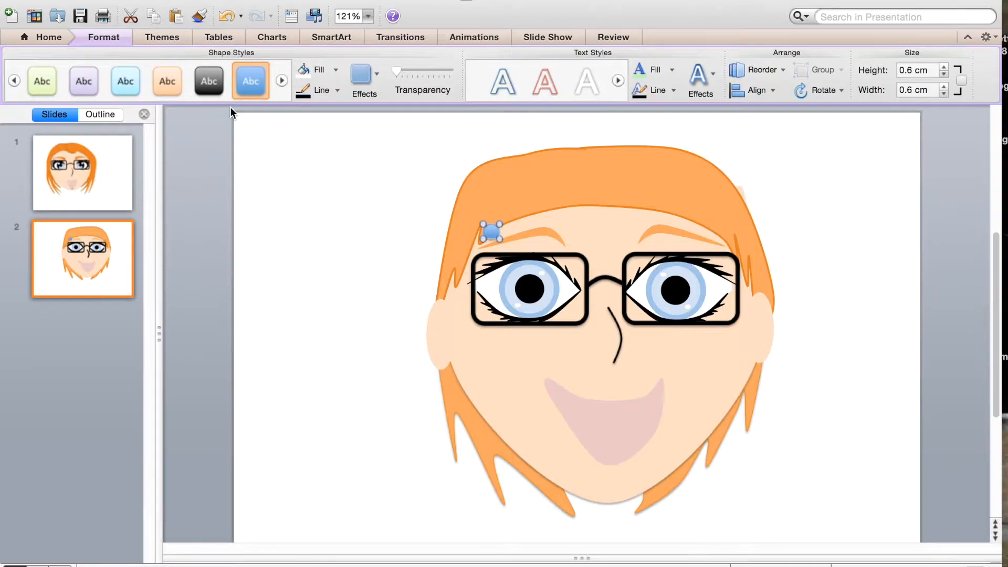
Step: Fill the small oval with light grey and remove its outline
{"action": "left_click", "coordinate": [336, 70]}
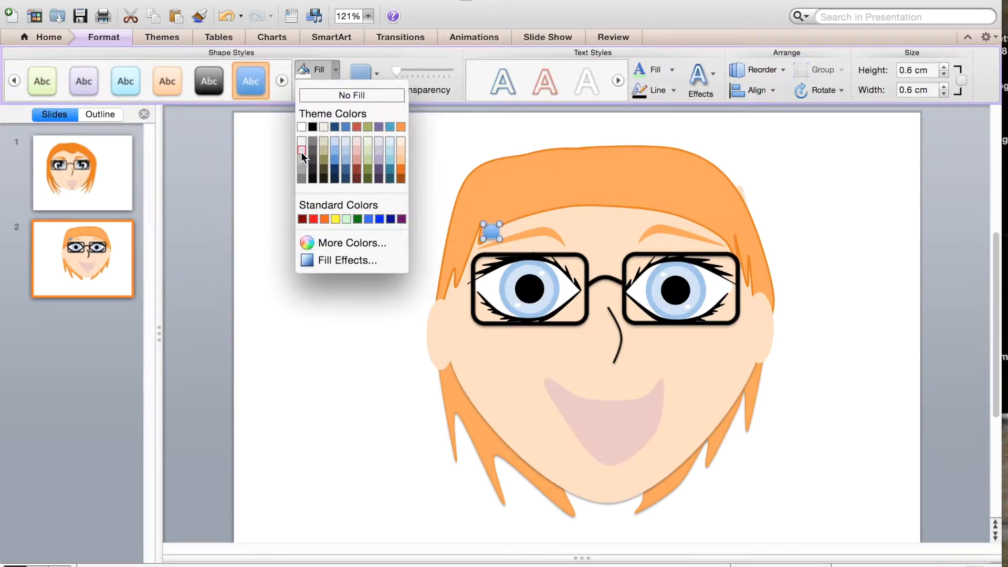
{"action": "left_click", "coordinate": [301, 152]}
{"action": "left_click", "coordinate": [337, 91]}
{"action": "left_click", "coordinate": [328, 114]}
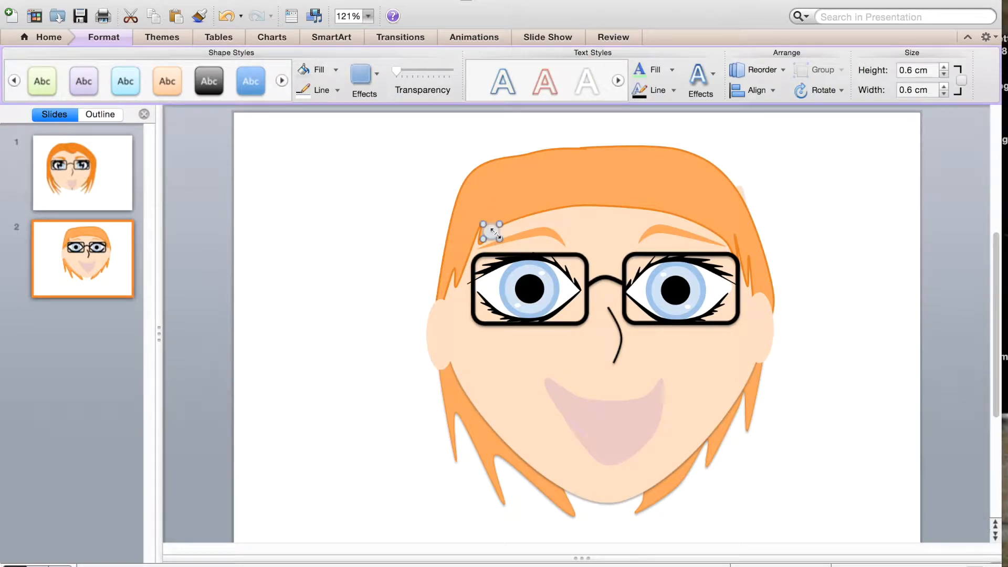
Step: Flatten the grey oval to about 0.4 cm high and 0.5 cm wide and shift it onto the eyebrow's edge
{"action": "left_click_drag", "start_coordinate": [496, 235], "coordinate": [500, 236]}
{"action": "left_click", "coordinate": [550, 228]}
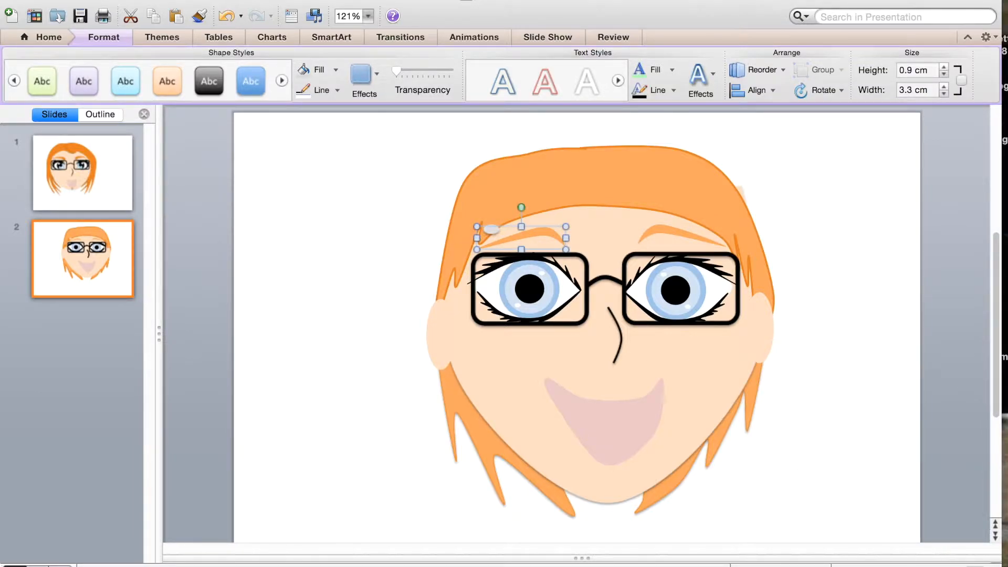
{"action": "left_click_drag", "start_coordinate": [919, 566], "coordinate": [934, 566]}
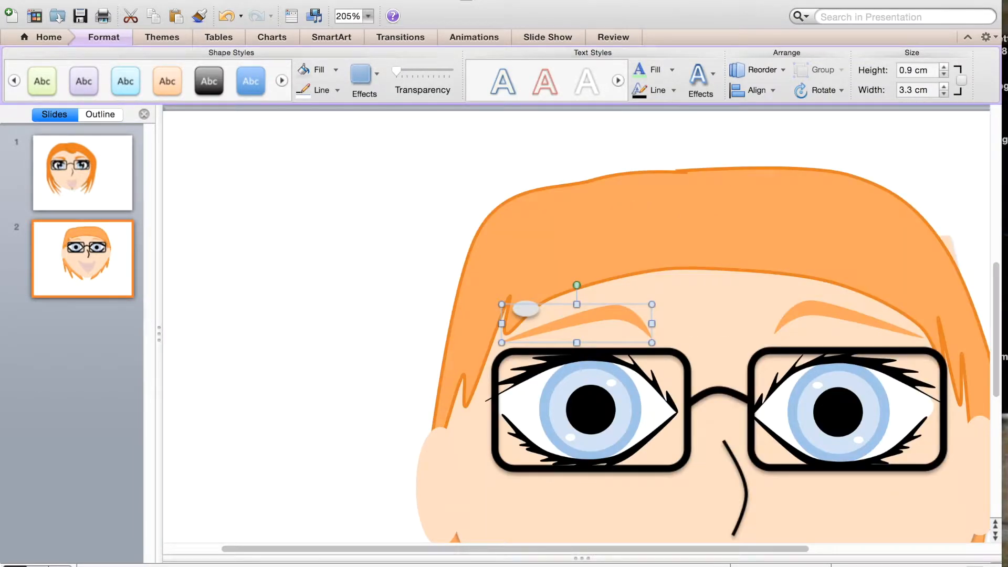
{"action": "left_click", "coordinate": [524, 301]}
{"action": "left_click", "coordinate": [525, 307]}
{"action": "mouse_move", "coordinate": [539, 318]}
{"action": "left_mouse_down"}
{"action": "mouse_move", "coordinate": [524, 320]}
{"action": "mouse_move", "coordinate": [538, 316]}
{"action": "left_mouse_up"}
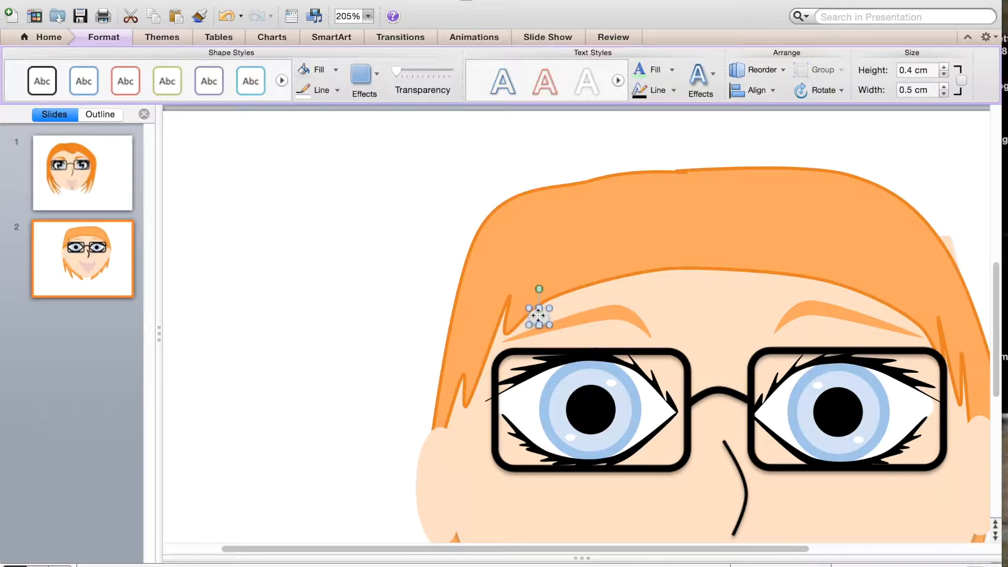
Step: Duplicate the grey oval and leave the copy just below the left-hand eyebrow as the second piercing stud
{"action": "key", "text": "super+d"}
{"action": "left_click", "coordinate": [605, 337]}
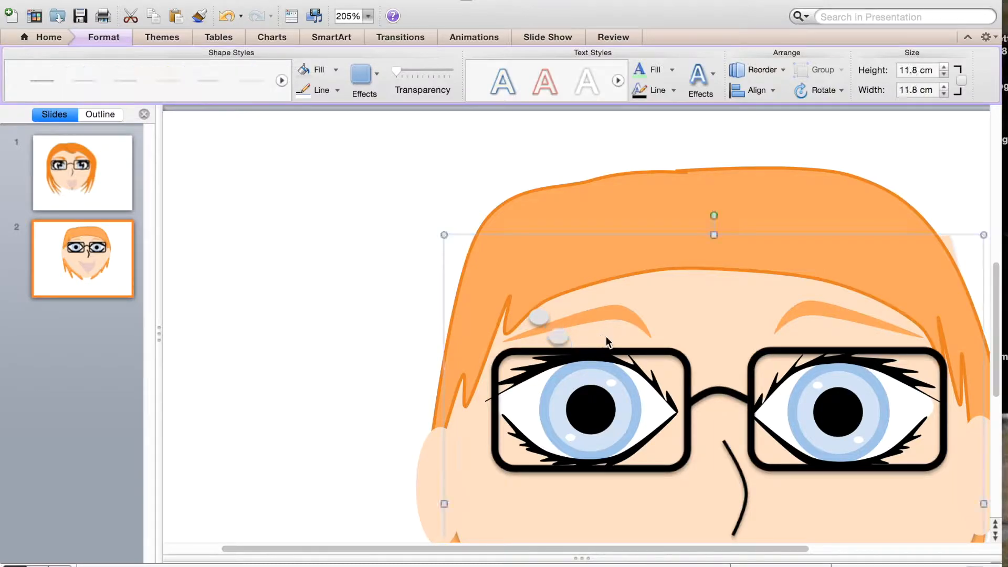
{"action": "left_click_drag", "start_coordinate": [965, 566], "coordinate": [950, 566]}
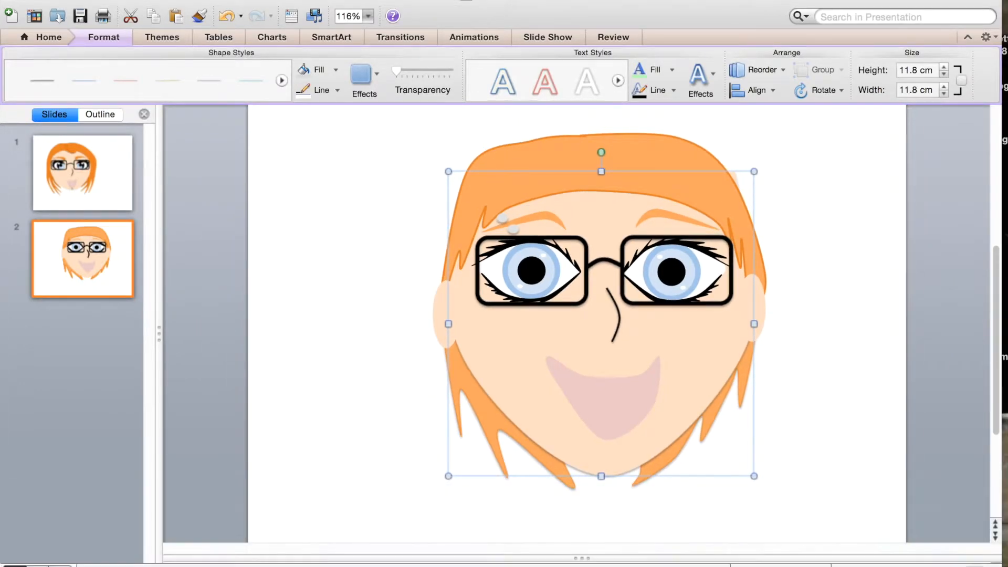
{"action": "left_click", "coordinate": [845, 286]}
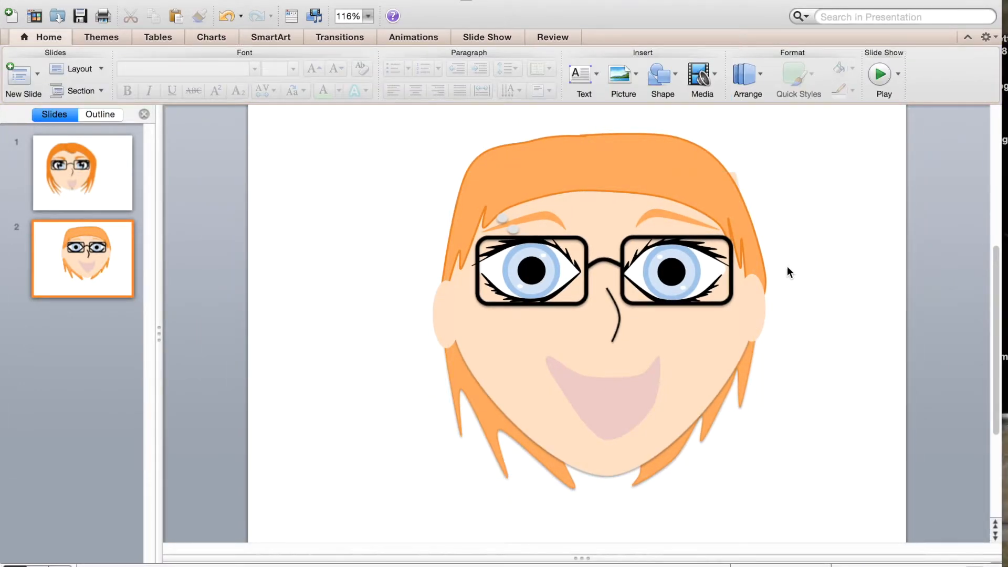
Step: Delete the top hair shape and draw a closed curved hair section about 10.6 cm high and 8.6 cm wide around the face's left-hand side
{"action": "left_click", "coordinate": [691, 183]}
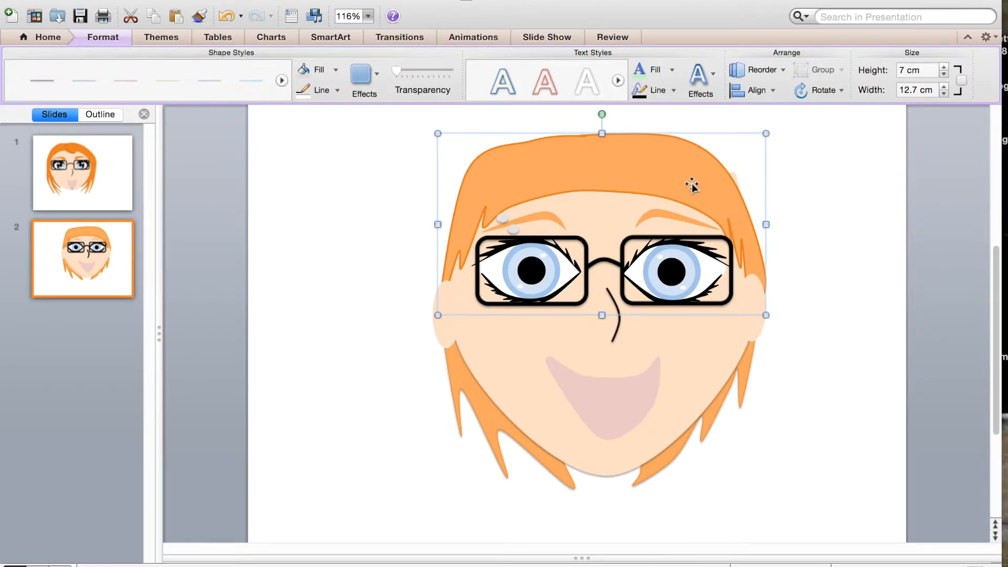
{"action": "key", "text": "Delete"}
{"action": "left_click", "coordinate": [659, 75]}
{"action": "mouse_move", "coordinate": [697, 105]}
{"action": "left_click", "coordinate": [862, 146]}
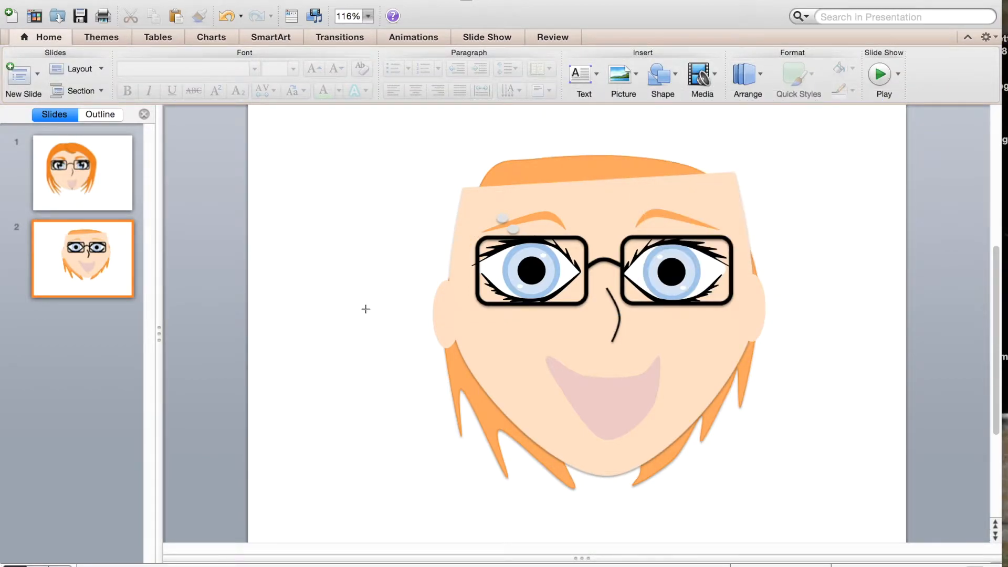
{"action": "left_click", "coordinate": [455, 305]}
{"action": "left_click", "coordinate": [467, 230]}
{"action": "left_click", "coordinate": [496, 198]}
{"action": "left_click", "coordinate": [483, 219]}
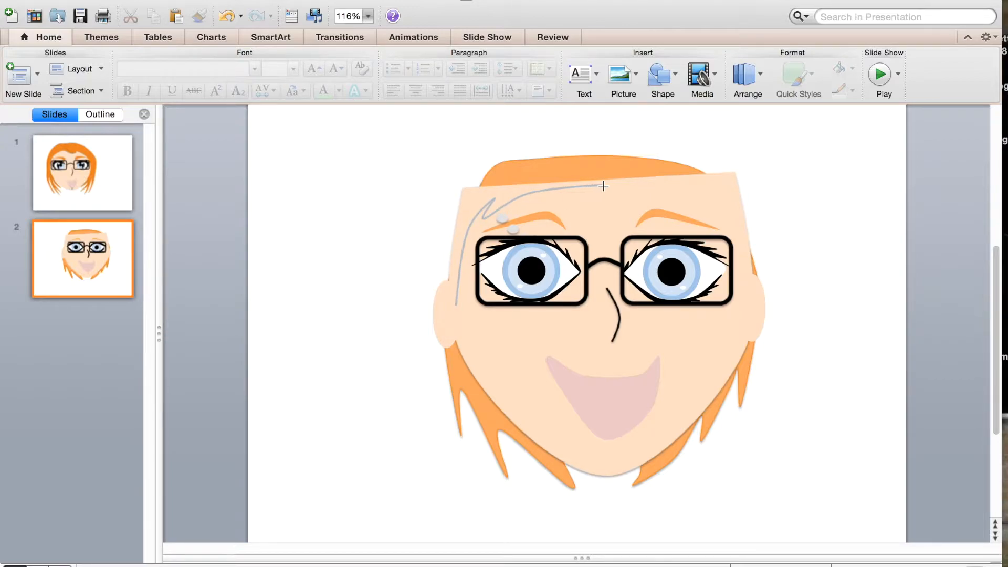
{"action": "left_click", "coordinate": [647, 184]}
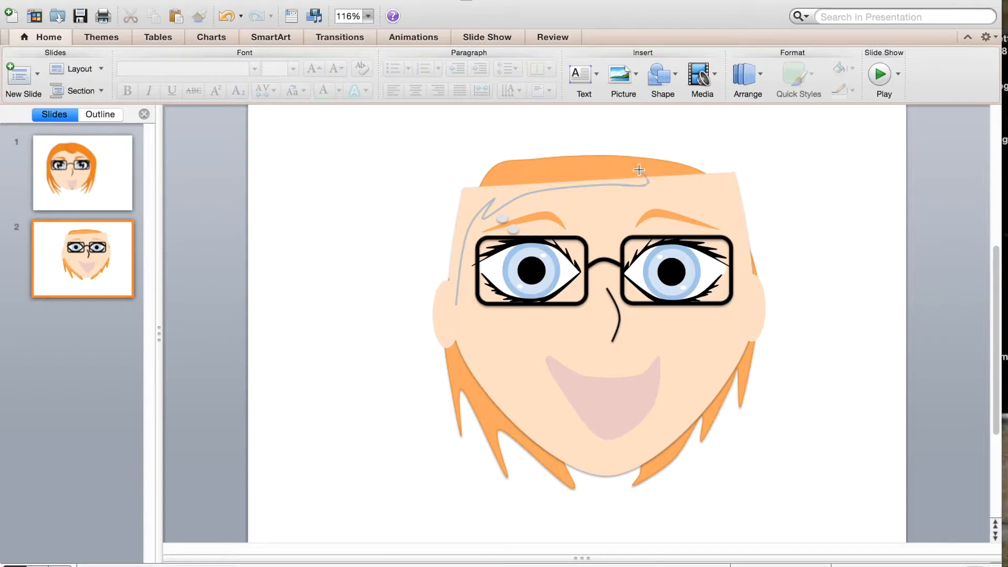
{"action": "left_click", "coordinate": [615, 148]}
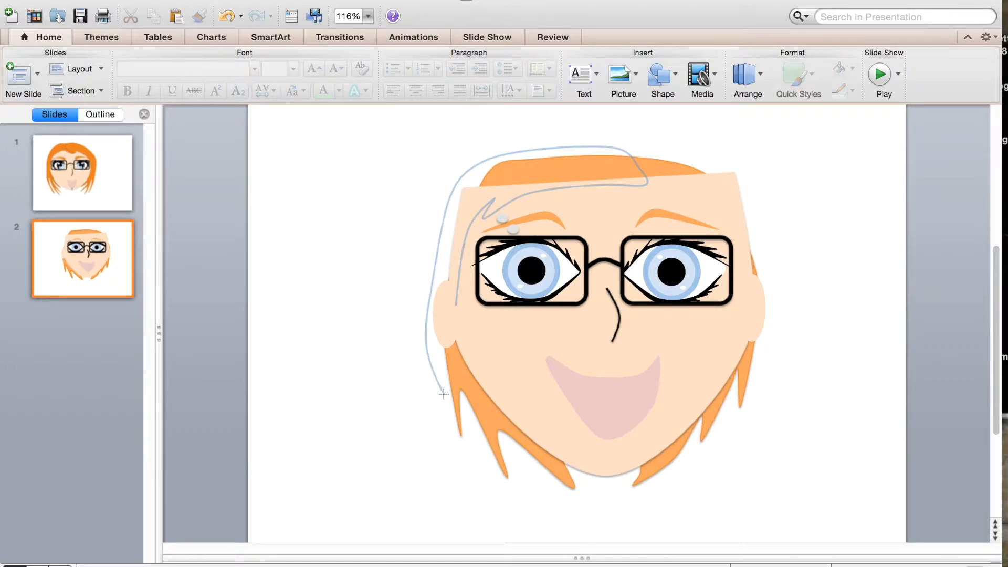
{"action": "left_click", "coordinate": [452, 419]}
{"action": "left_click", "coordinate": [448, 331]}
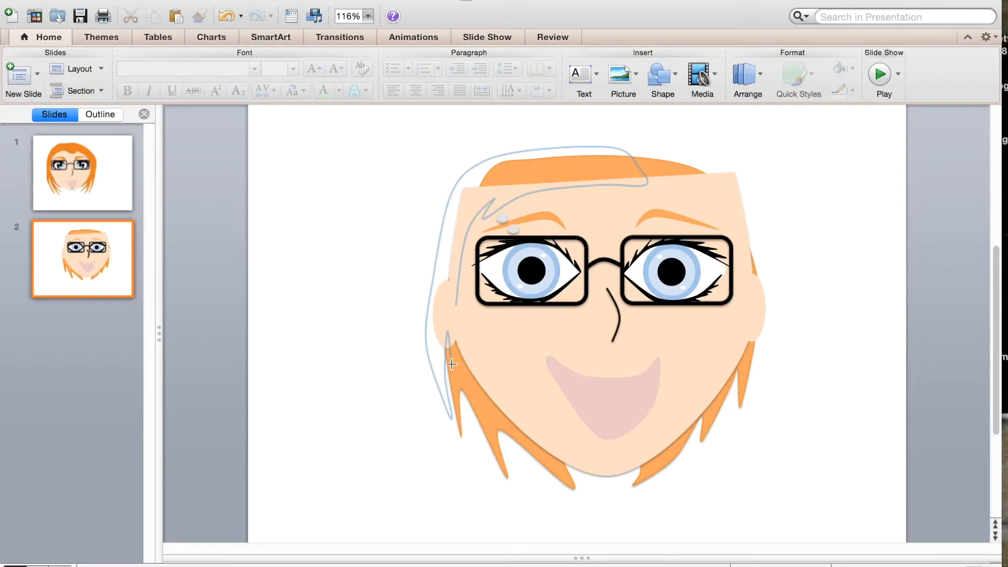
{"action": "left_click", "coordinate": [471, 417]}
{"action": "double_click", "coordinate": [457, 304]}
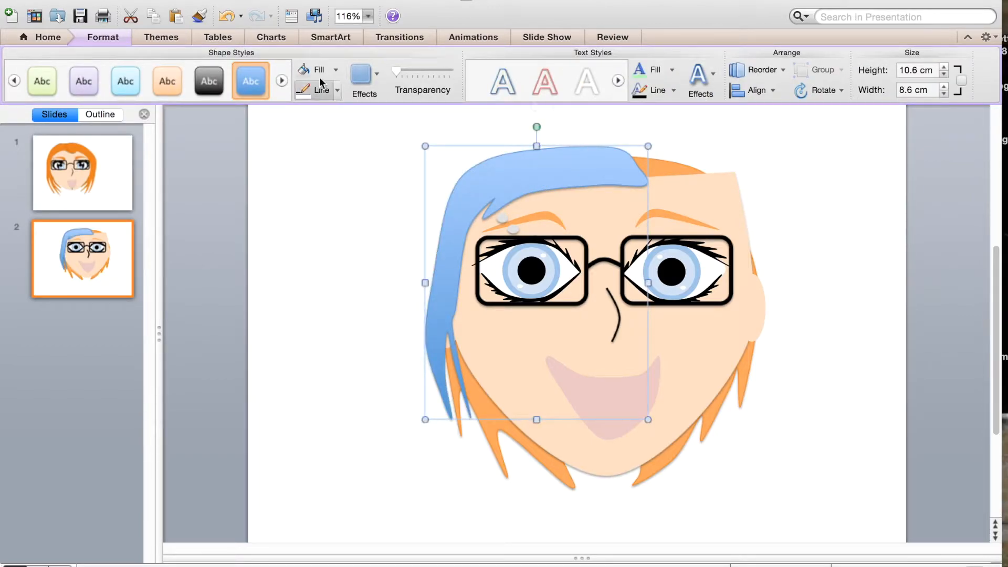
Step: Fill the new left-hand hair section with the theme orange and give it a matching orange outline
{"action": "left_click", "coordinate": [332, 72]}
{"action": "left_click", "coordinate": [336, 71]}
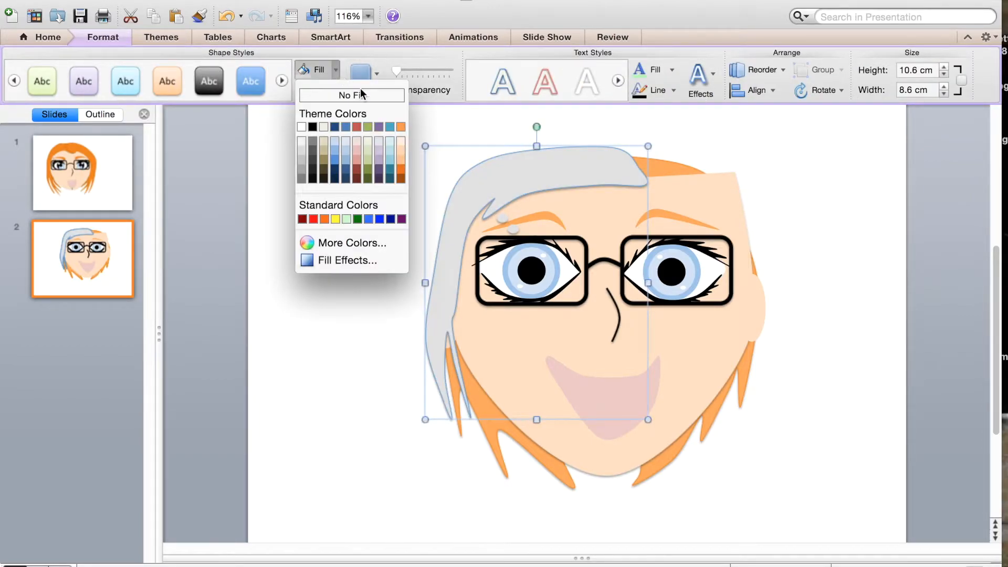
{"action": "left_click", "coordinate": [402, 127]}
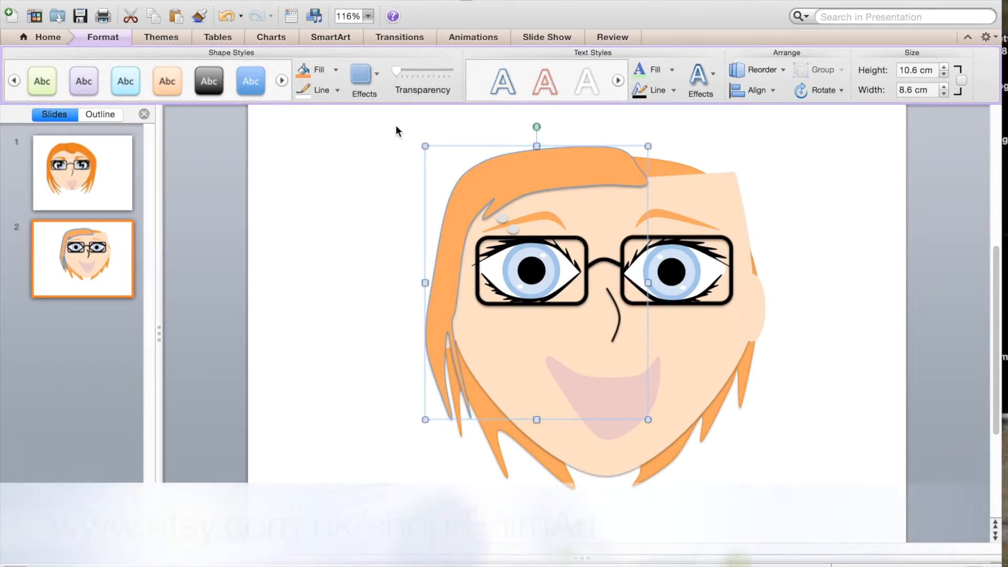
{"action": "left_click", "coordinate": [336, 89]}
{"action": "left_click", "coordinate": [404, 145]}
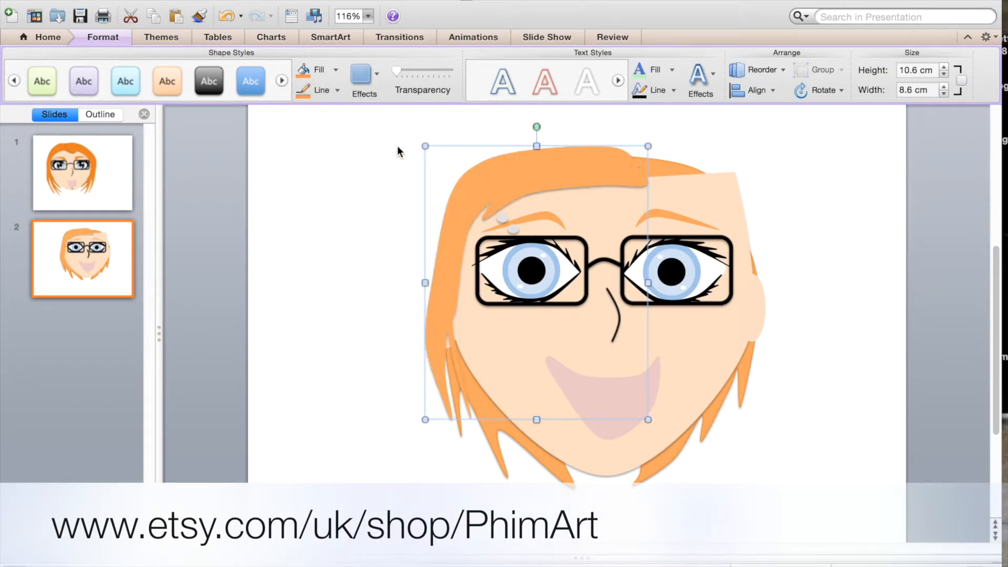
Step: Change the left-hand hair section's outline to a darker shade of the theme orange
{"action": "left_click", "coordinate": [337, 91]}
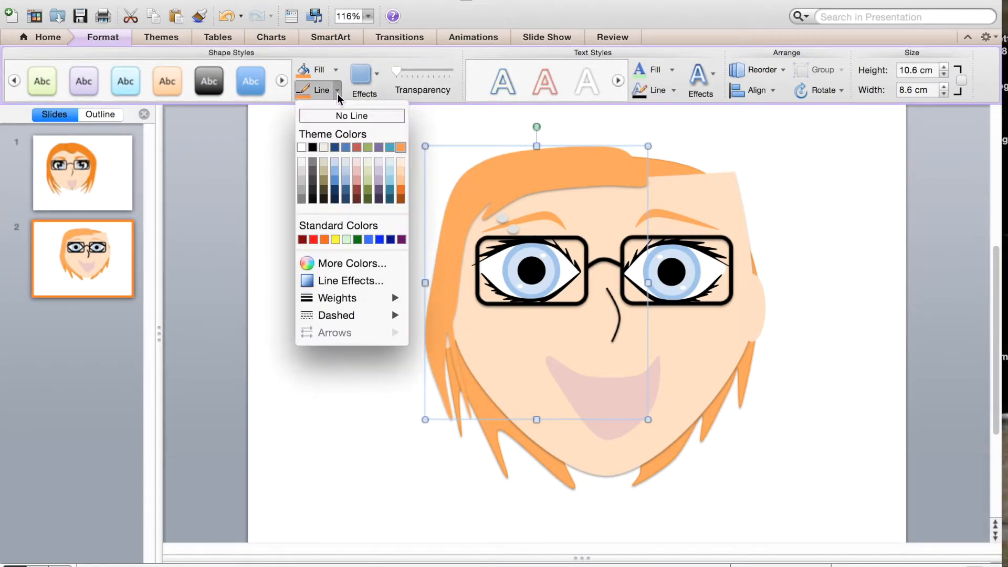
{"action": "left_click", "coordinate": [400, 187]}
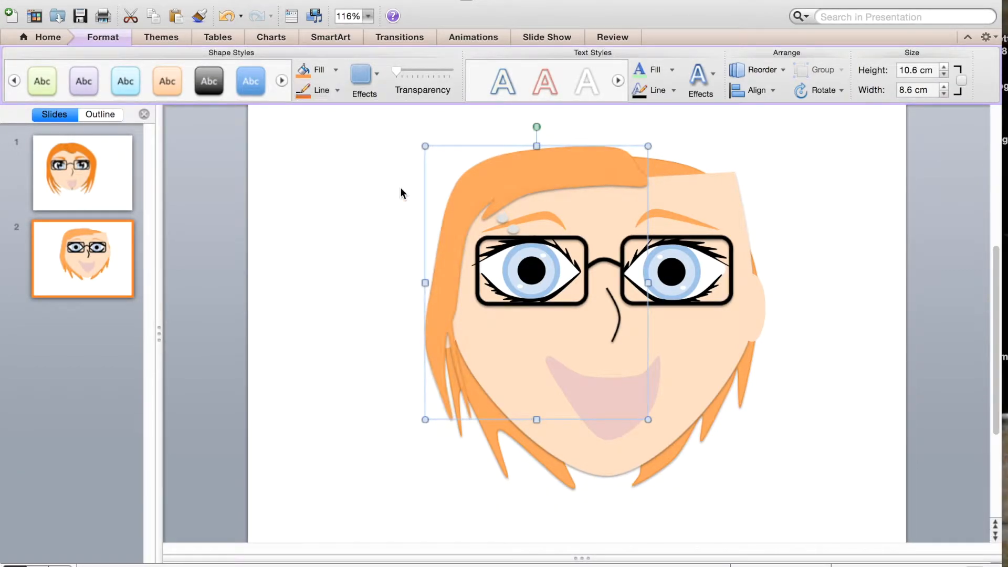
{"action": "left_click", "coordinate": [415, 207]}
Step: Duplicate the left-hand hair section, flip the copy horizontally and align it around the face's right-hand side so both sections overlap at the top
{"action": "left_click", "coordinate": [594, 176]}
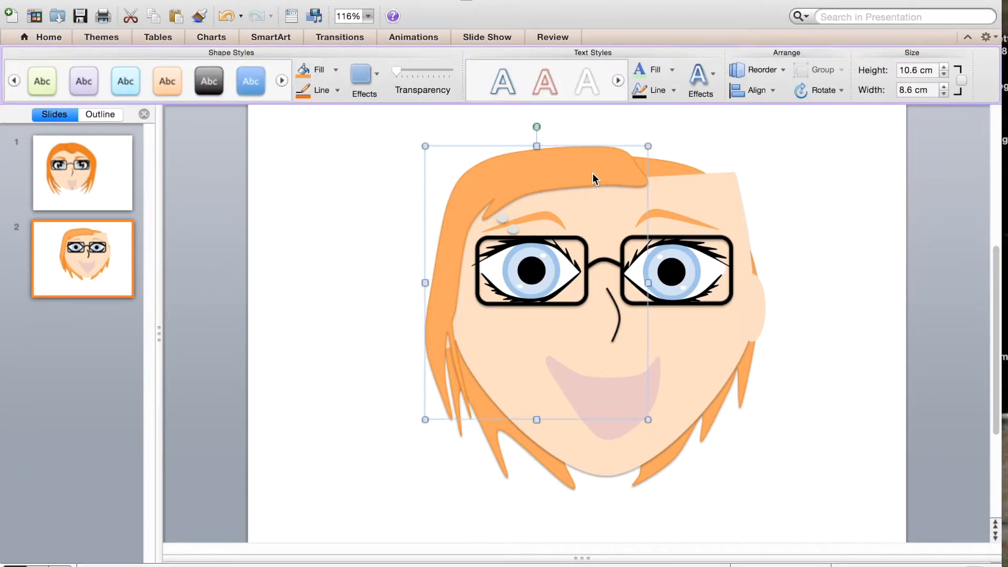
{"action": "key", "text": "super+d"}
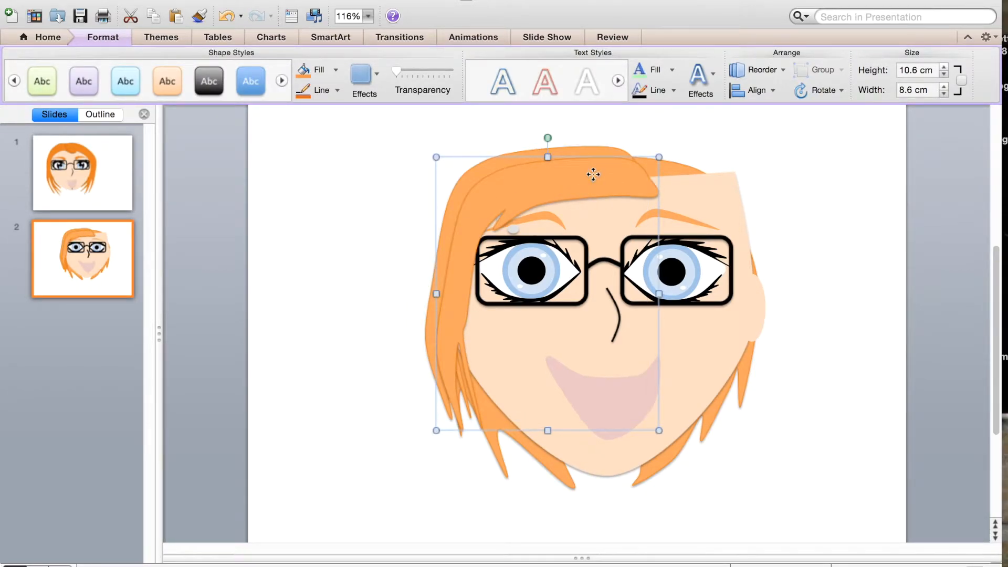
{"action": "left_click", "coordinate": [820, 90]}
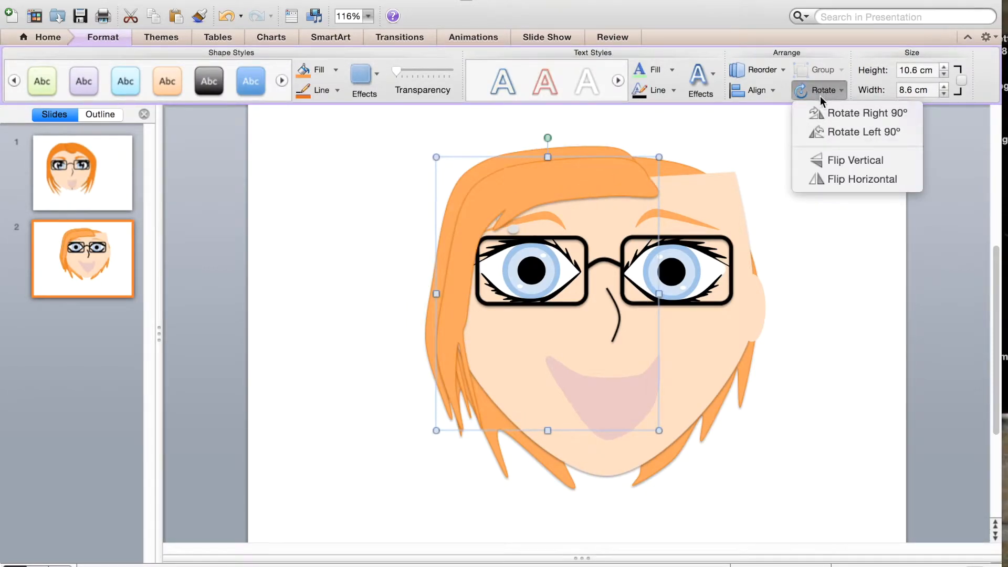
{"action": "left_click", "coordinate": [838, 175]}
{"action": "left_click_drag", "start_coordinate": [573, 189], "coordinate": [694, 180]}
{"action": "key", "text": "Left"}
{"action": "key", "text": "Left"}
{"action": "key", "text": "Left"}
{"action": "key", "text": "Left"}
{"action": "key", "text": "Left"}
{"action": "key", "text": "Left"}
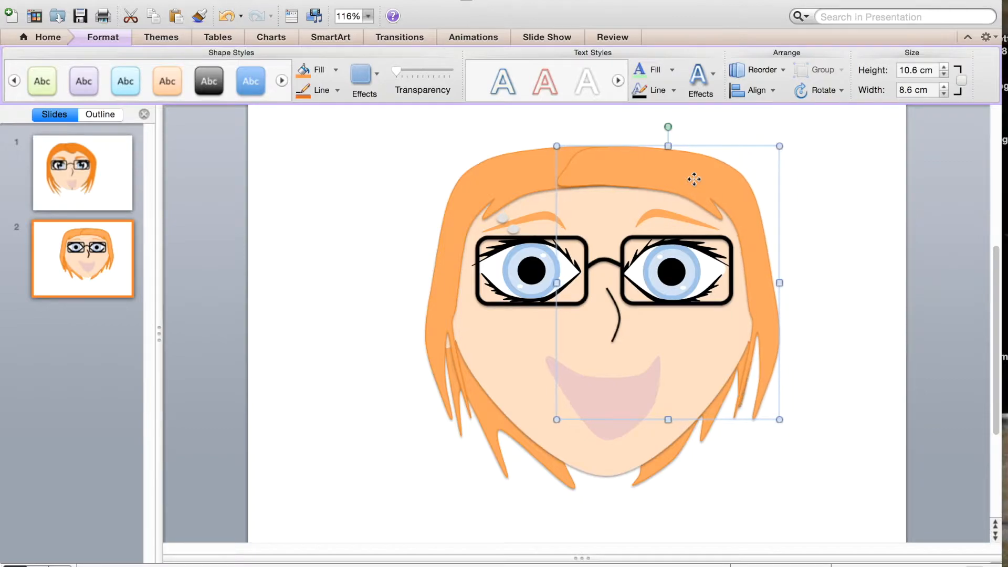
{"action": "left_click", "coordinate": [808, 191]}
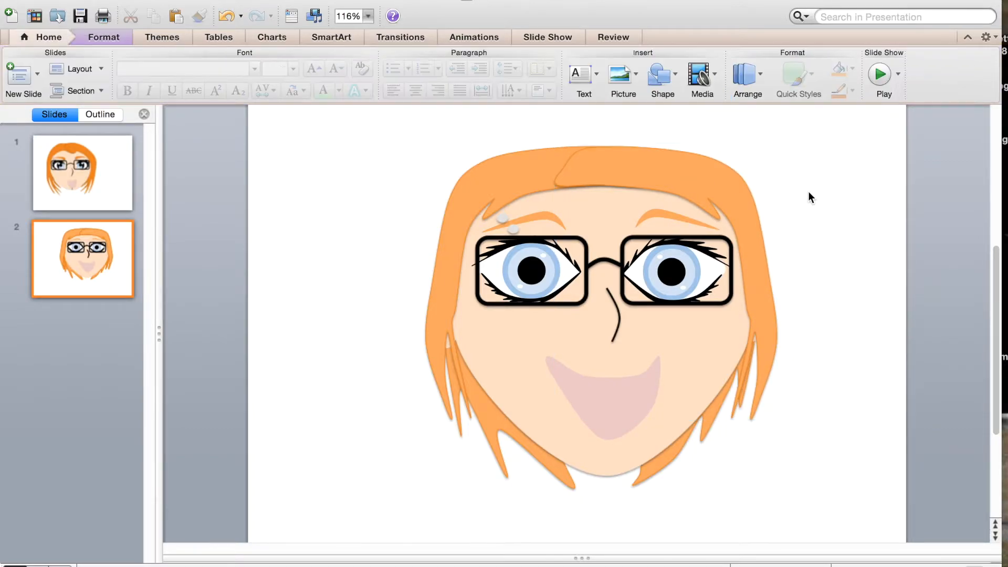
Step: Bring the left-hand hair section to the front so it overlaps the right-hand one
{"action": "left_click", "coordinate": [541, 184]}
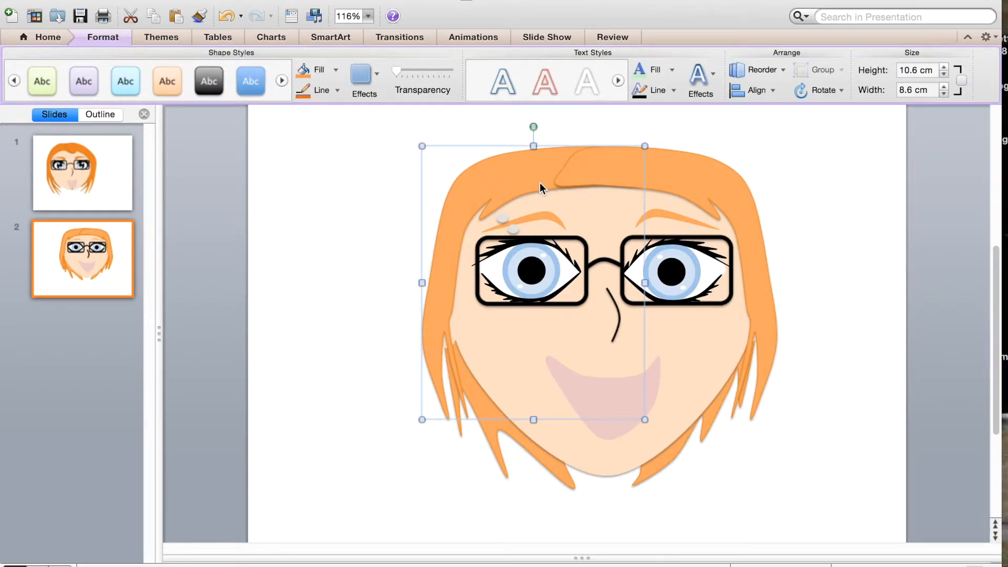
{"action": "right_click", "coordinate": [540, 183]}
{"action": "mouse_move", "coordinate": [622, 347]}
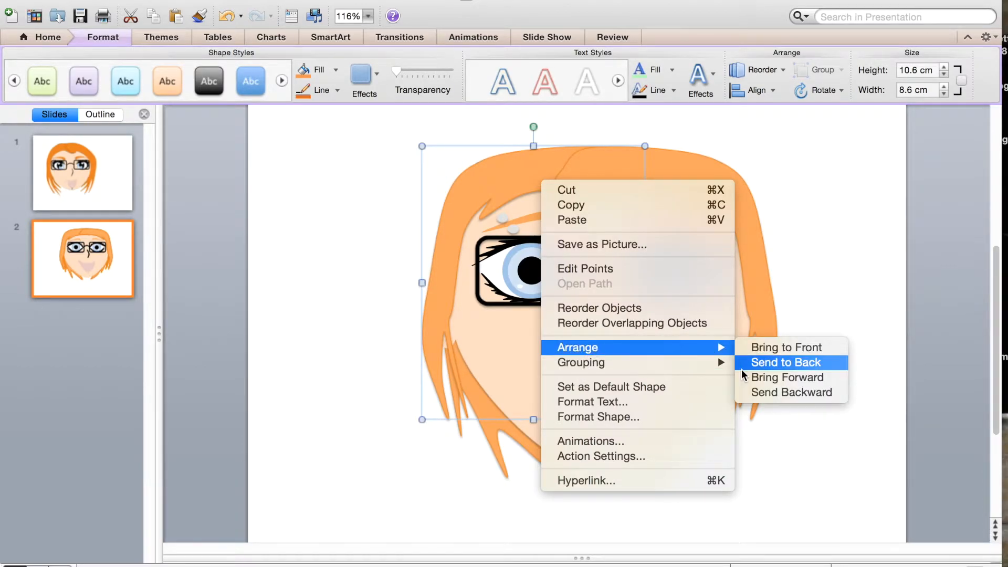
{"action": "left_click", "coordinate": [749, 347]}
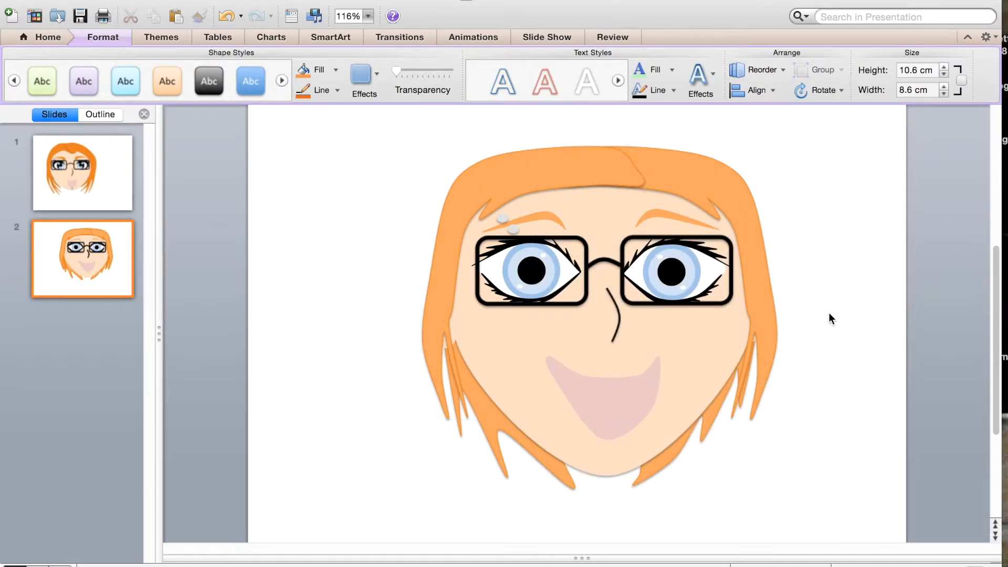
{"action": "left_click", "coordinate": [829, 313]}
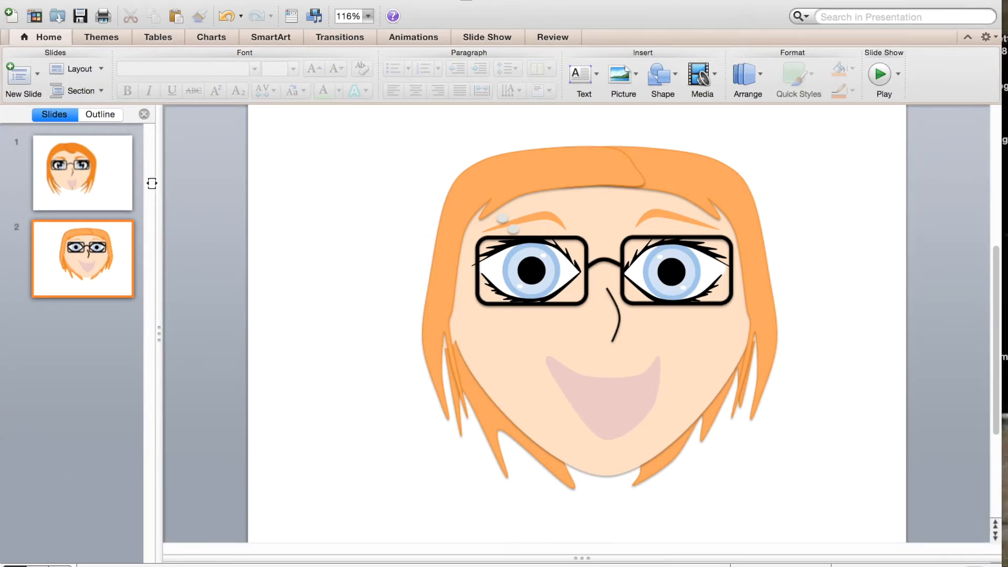
Step: Look at the earlier emoji face on slide 1 for comparison, and return to slide 2
{"action": "left_click", "coordinate": [127, 173]}
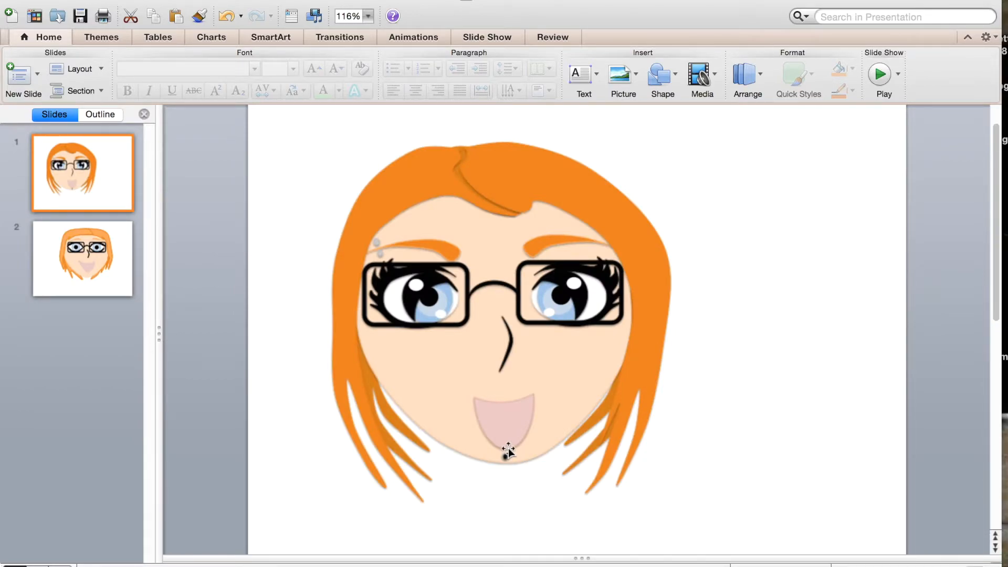
{"action": "left_click", "coordinate": [93, 256]}
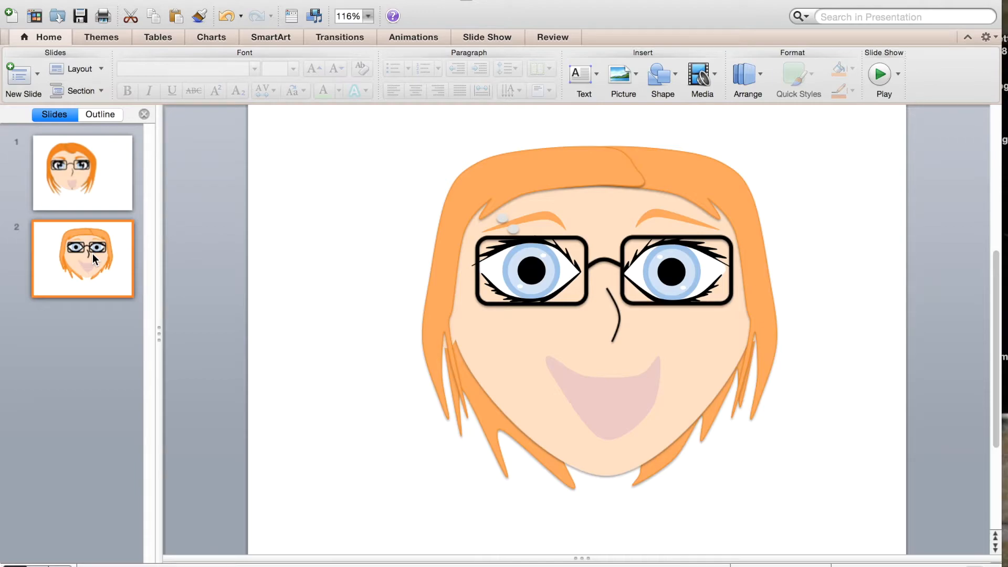
{"action": "left_click", "coordinate": [249, 454]}
Step: Switch to Preview and take a screenshot from a selection that encloses the whole face on slide 2
{"action": "mouse_move", "coordinate": [238, 565]}
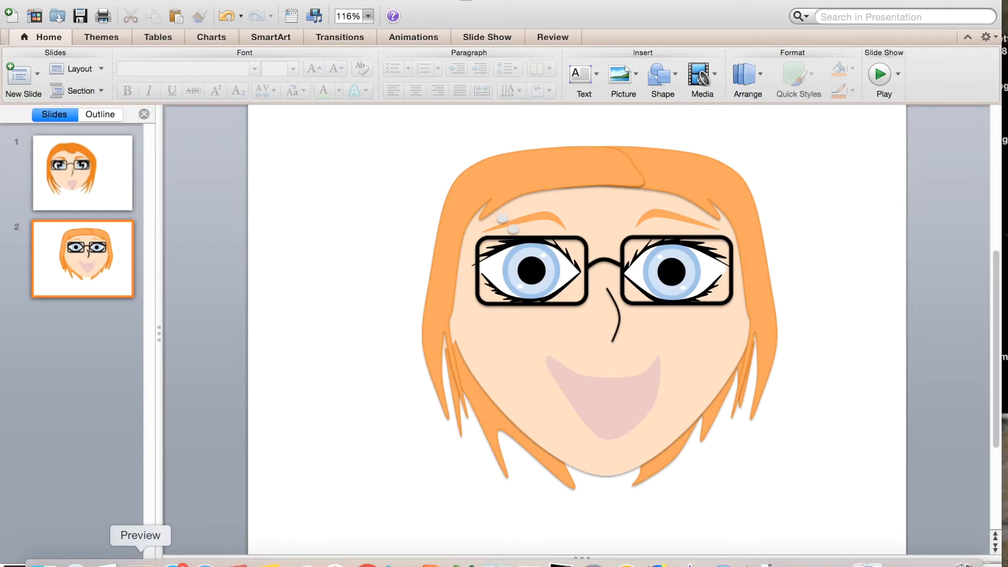
{"action": "left_click", "coordinate": [141, 566]}
{"action": "left_click", "coordinate": [445, 2]}
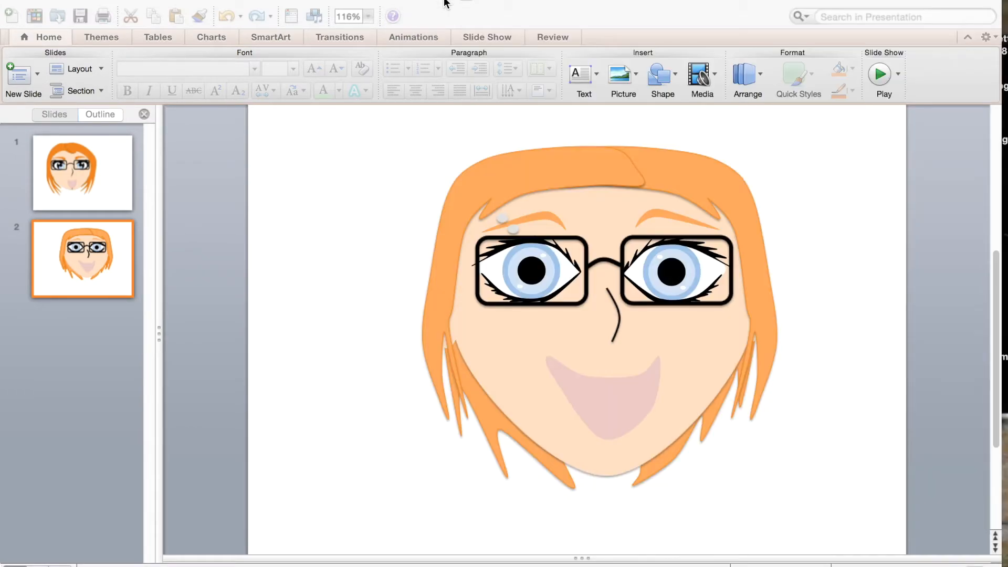
{"action": "left_click", "coordinate": [105, 0]}
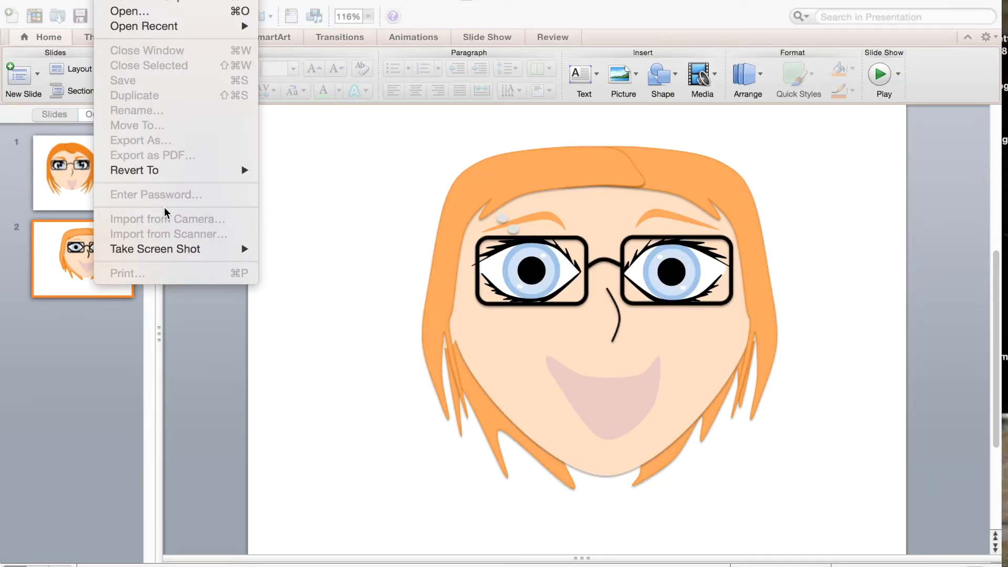
{"action": "mouse_move", "coordinate": [172, 243]}
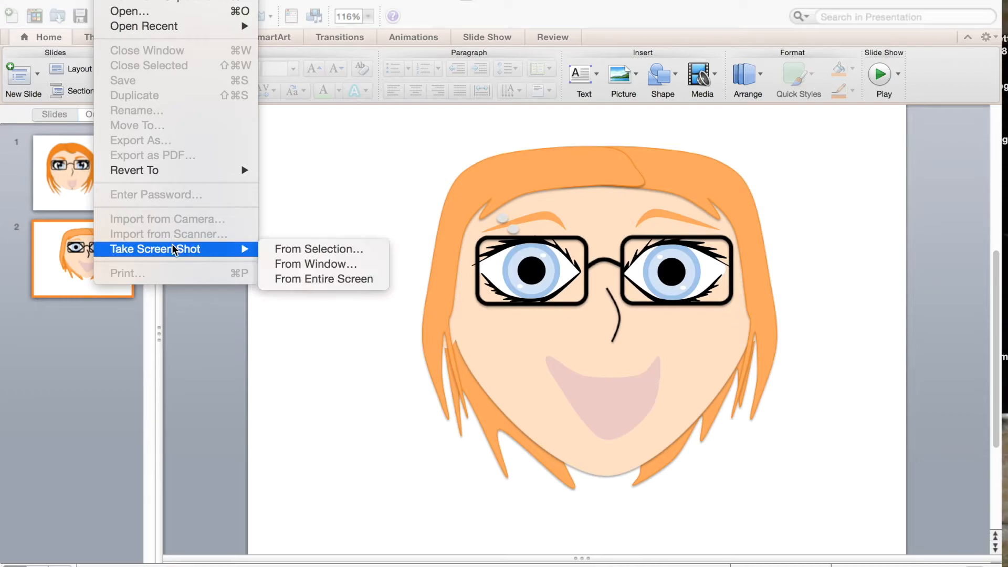
{"action": "left_click", "coordinate": [278, 249]}
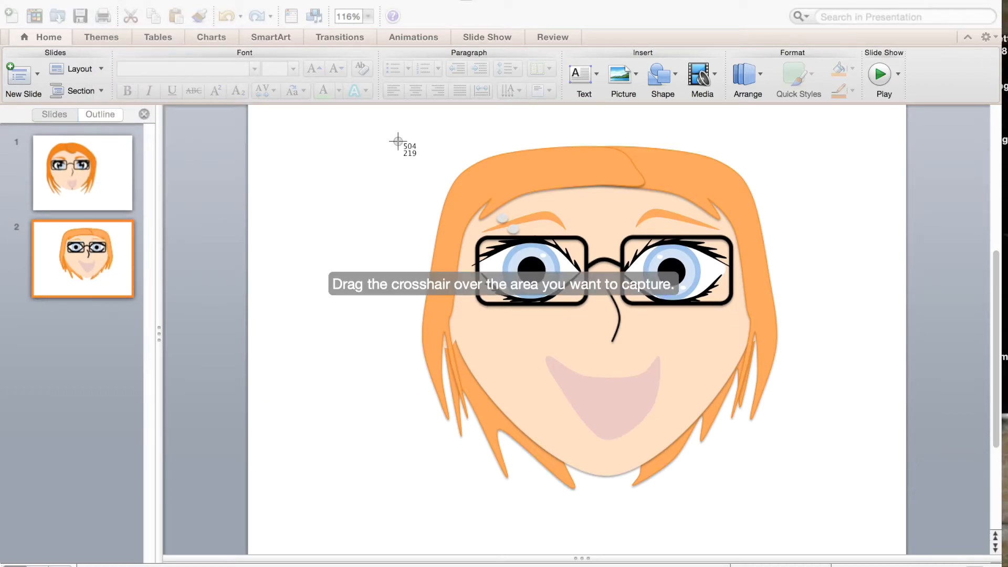
{"action": "left_click_drag", "start_coordinate": [406, 138], "coordinate": [797, 517]}
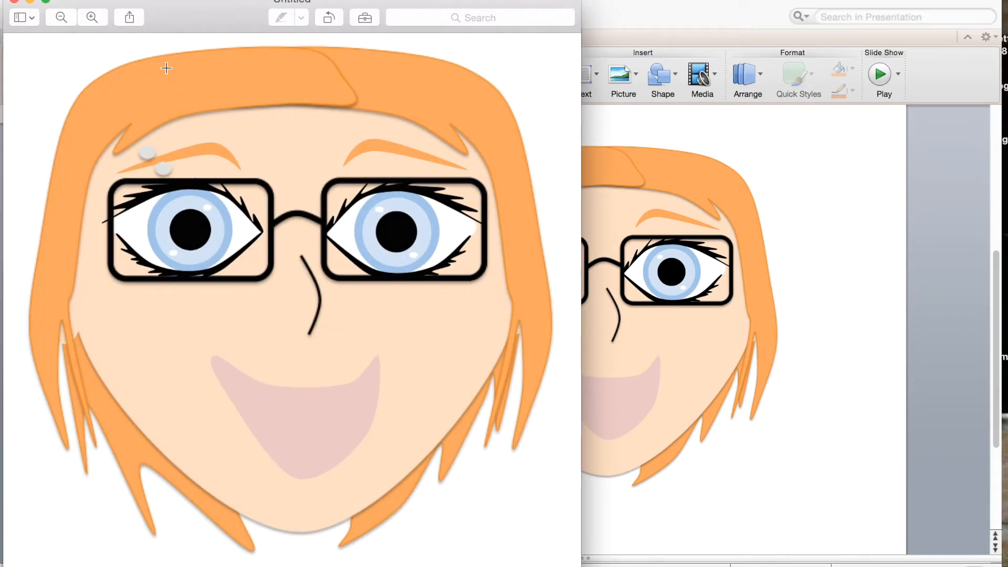
Step: Remove the white background around the face in the screenshot with Instant Alpha, and check the whole cut-out
{"action": "left_click", "coordinate": [353, 14]}
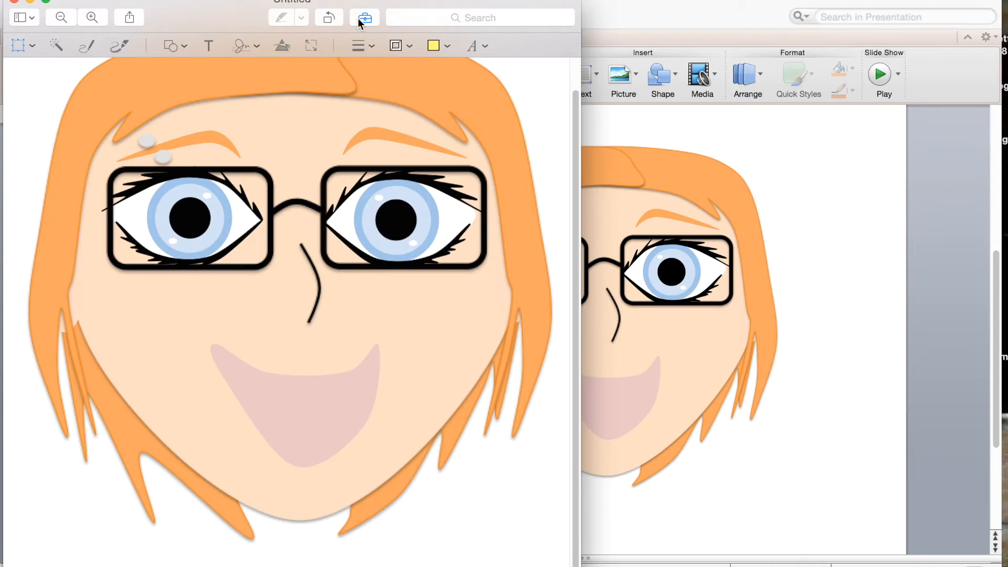
{"action": "left_click", "coordinate": [57, 46]}
{"action": "left_click_drag", "start_coordinate": [32, 102], "coordinate": [32, 122]}
{"action": "key", "text": "Delete"}
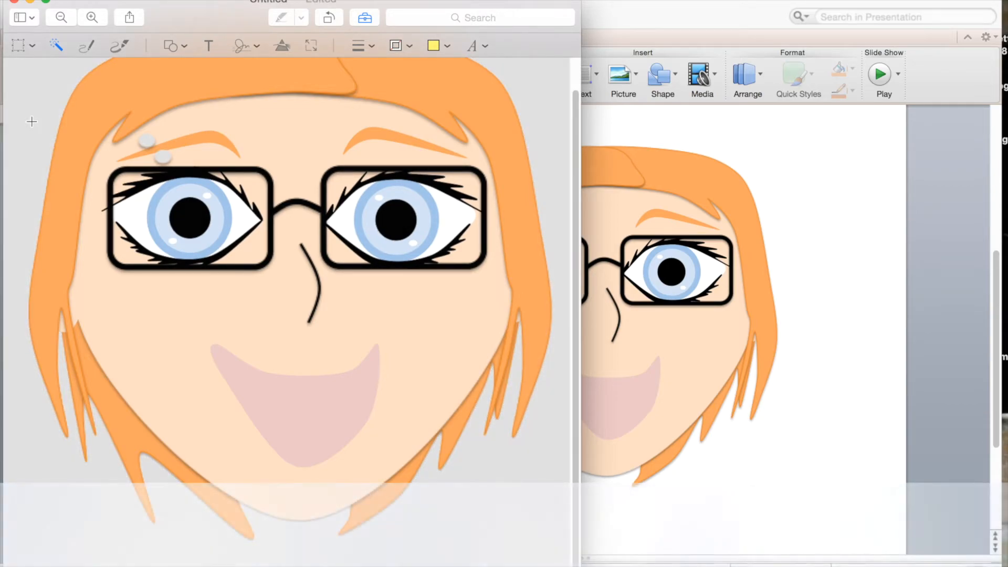
{"action": "scroll", "coordinate": [172, 366], "scroll_direction": "up", "scroll_amount": 3}
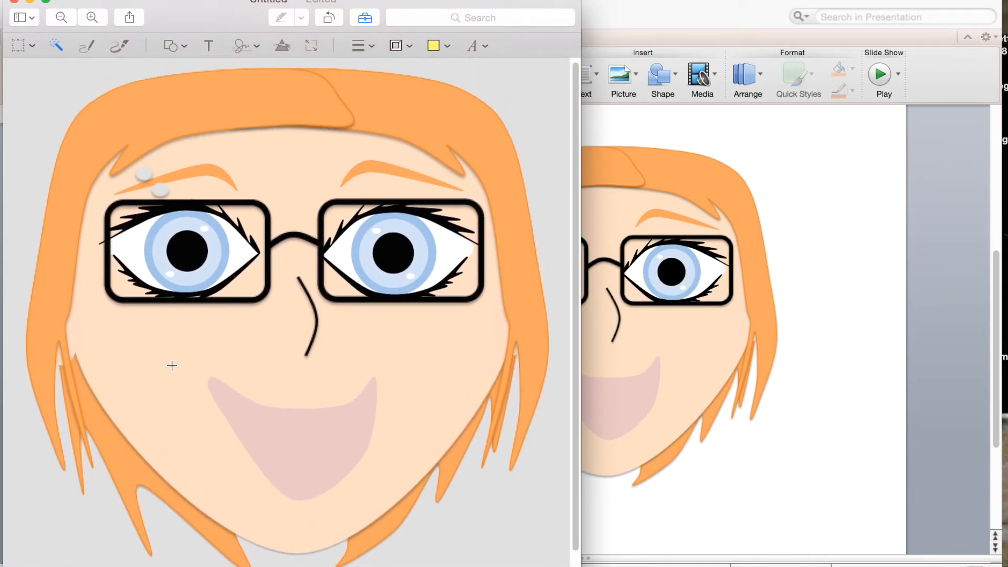
{"action": "left_click", "coordinate": [59, 19]}
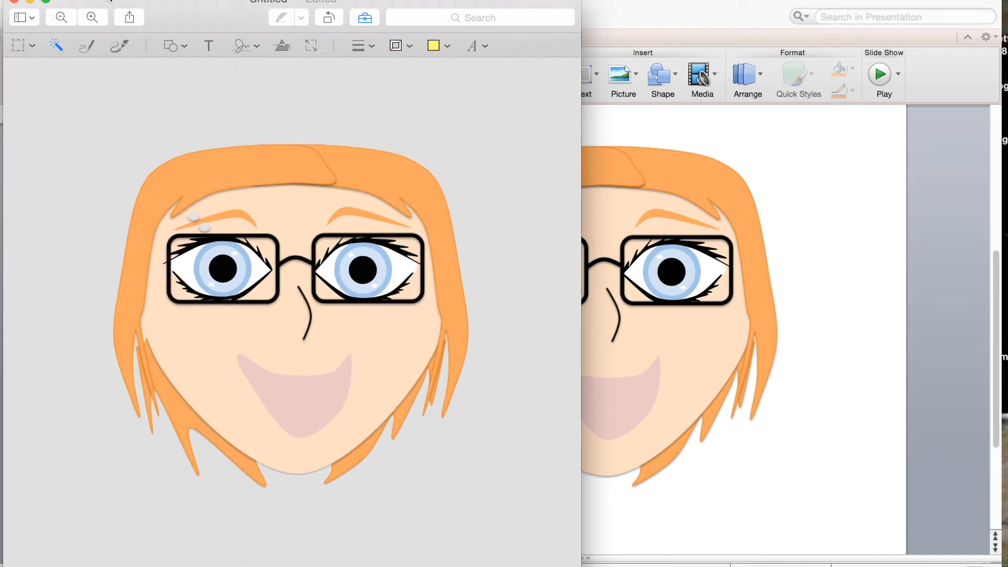
Step: Save the cut-out face to the Desktop as a PNG with alpha named "new profile emoji", and close the image
{"action": "left_click", "coordinate": [110, 0]}
{"action": "left_click", "coordinate": [127, 79]}
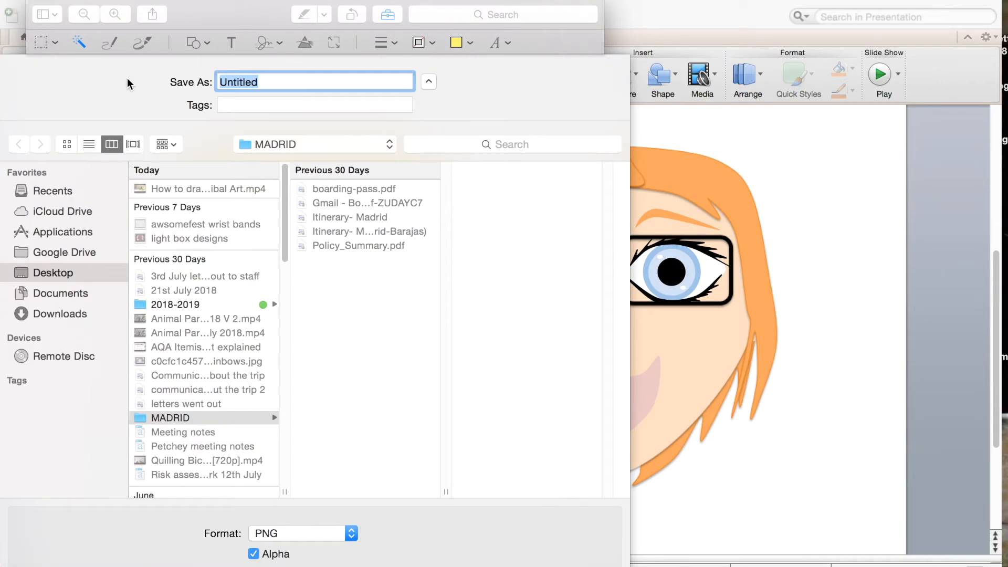
{"action": "left_click", "coordinate": [67, 275]}
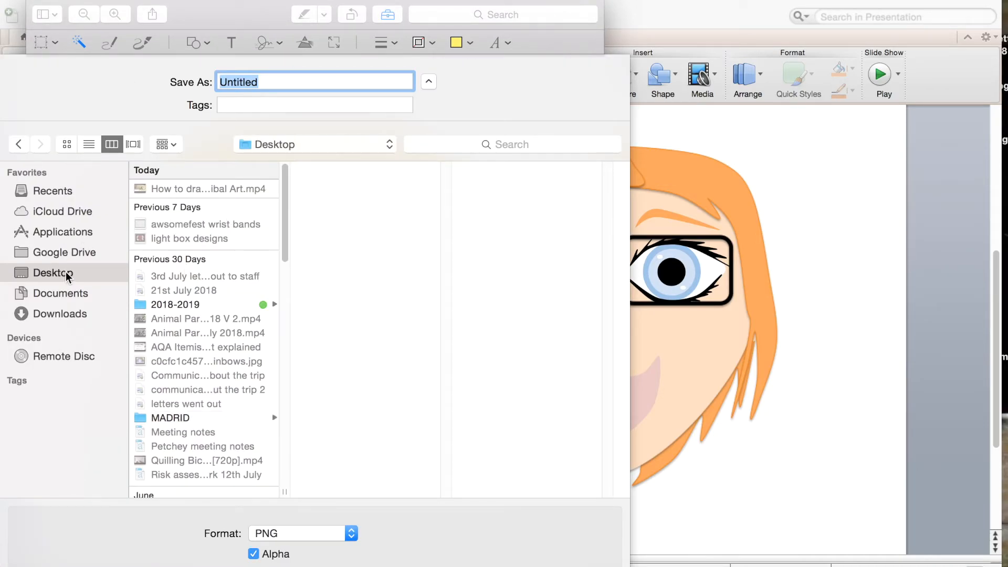
{"action": "type", "text": "new face"}
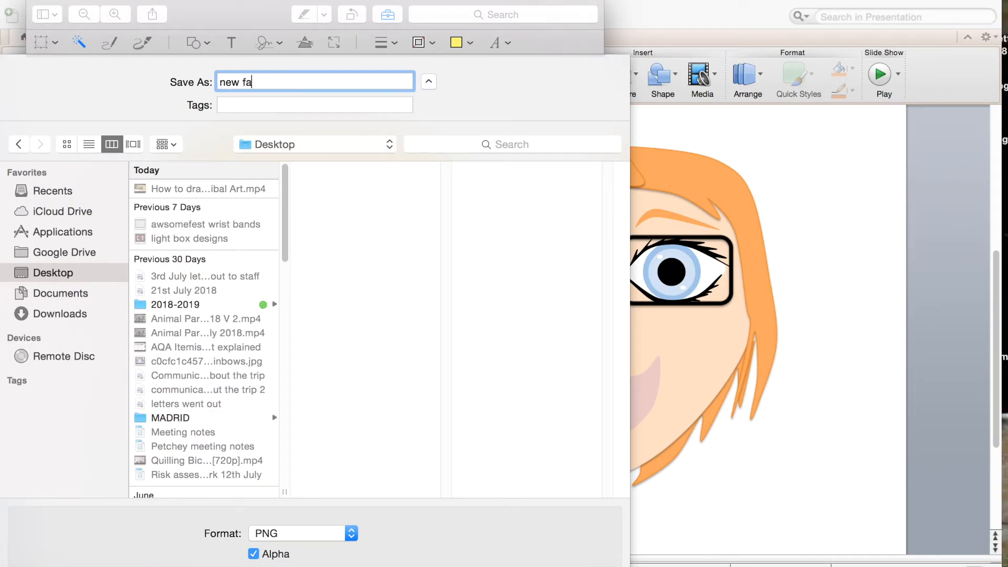
{"action": "key", "text": "BackSpace"}
{"action": "key", "text": "BackSpace"}
{"action": "key", "text": "BackSpace"}
{"action": "key", "text": "BackSpace"}
{"action": "type", "text": "profile emoji"}
{"action": "key", "text": "Return"}
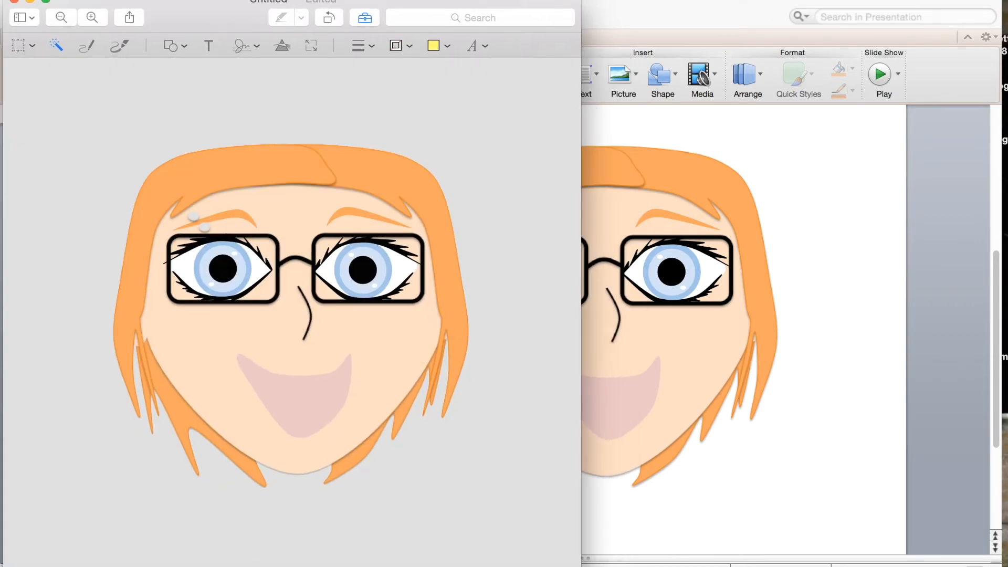
{"action": "left_click", "coordinate": [15, 3]}
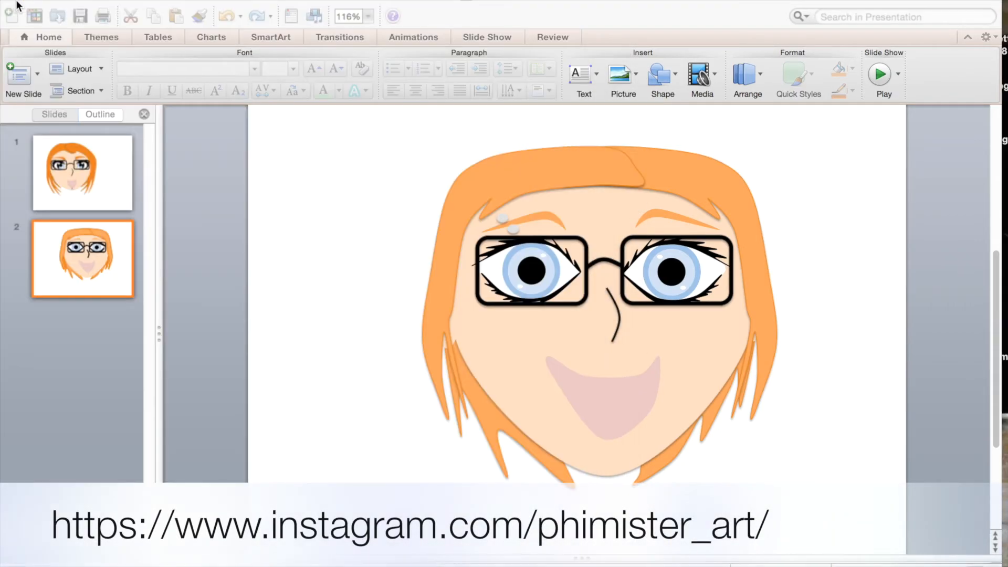